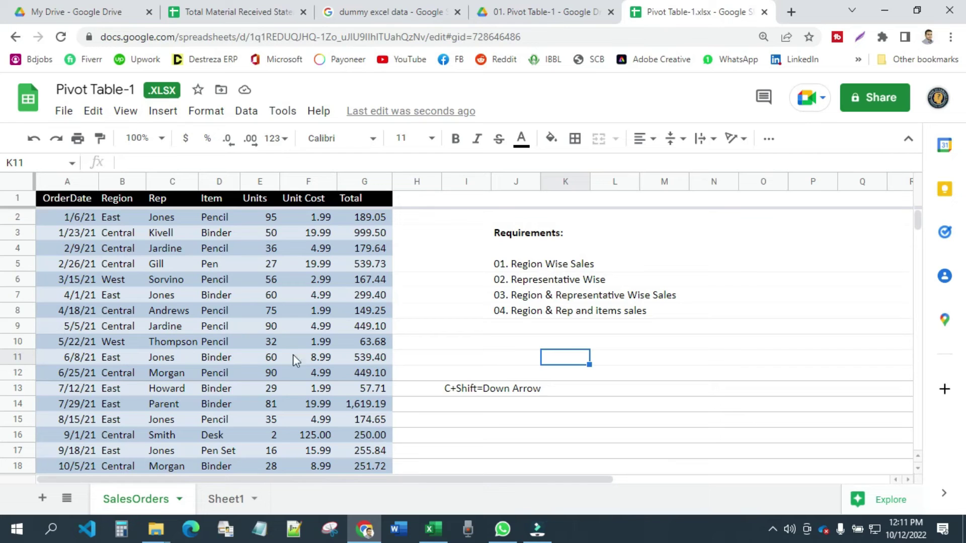
Step: On Sheet1, group the pivot table rows by Region
left_click(221, 498)
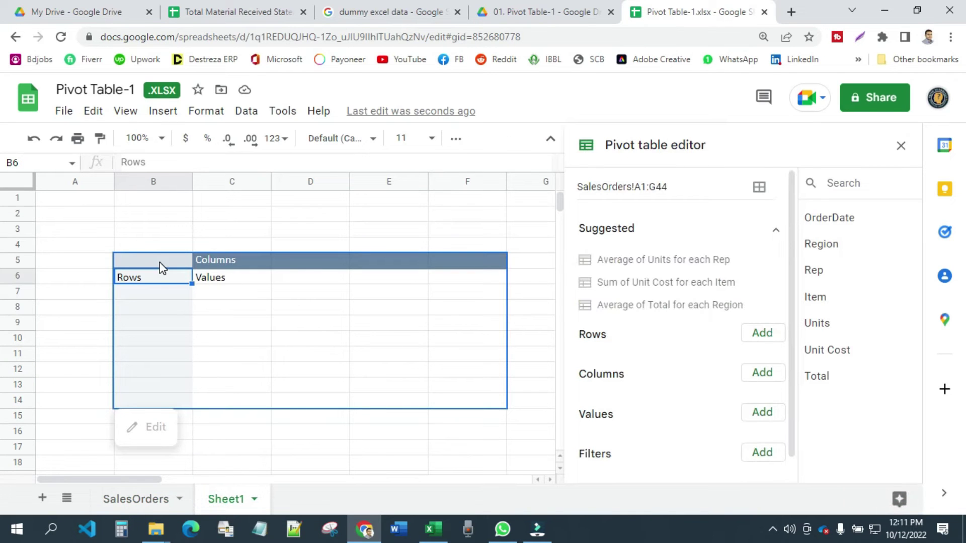
left_click(762, 332)
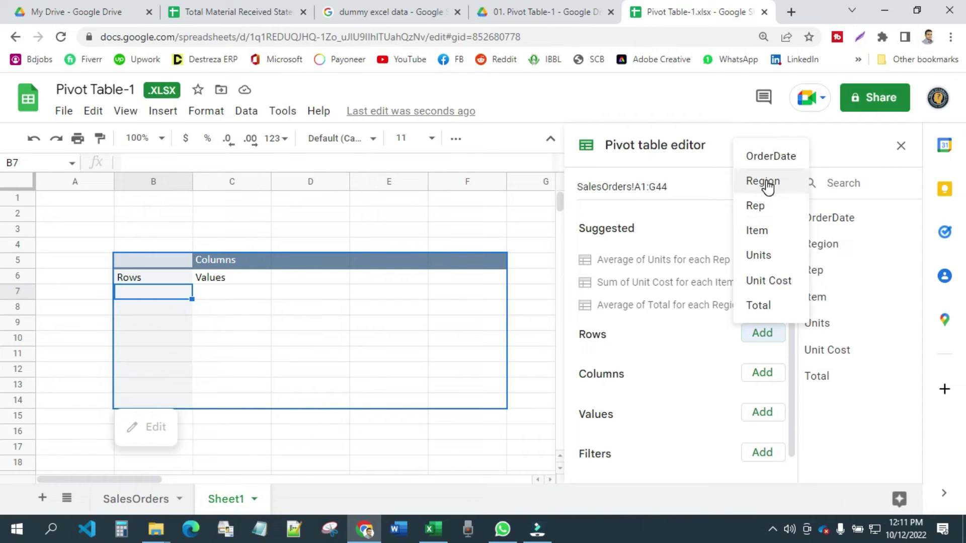
left_click(767, 185)
left_click(317, 310)
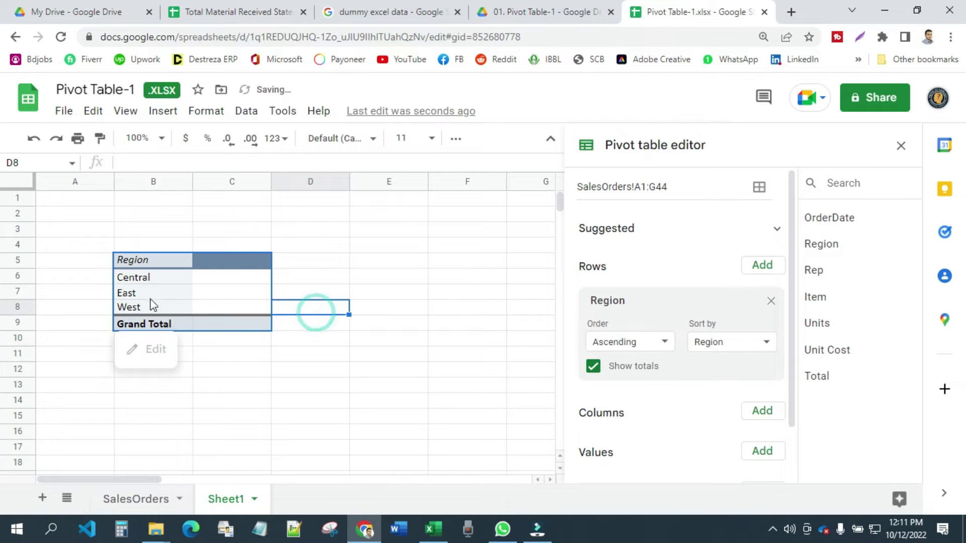
Step: Add SUM of Total as the pivot value for each region
mouse_move(134, 279)
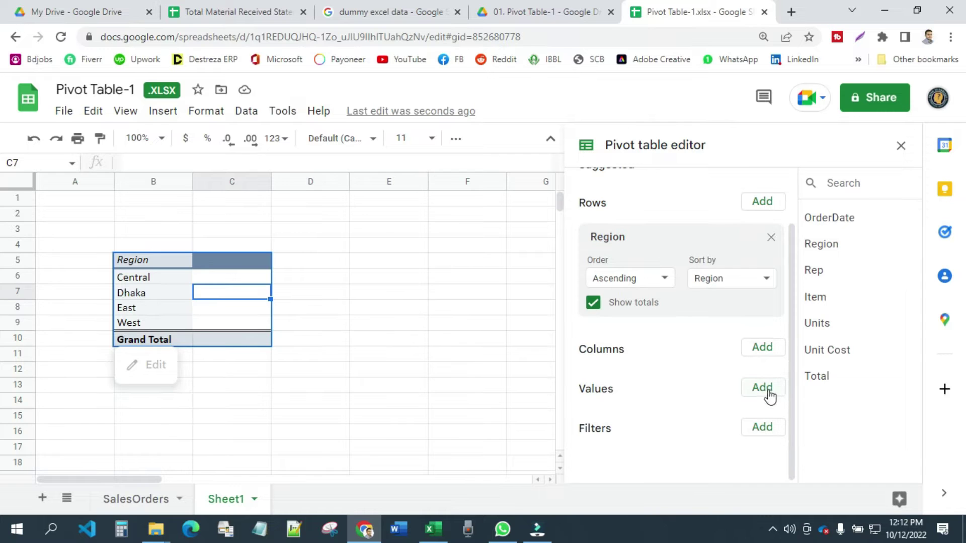
left_click(762, 388)
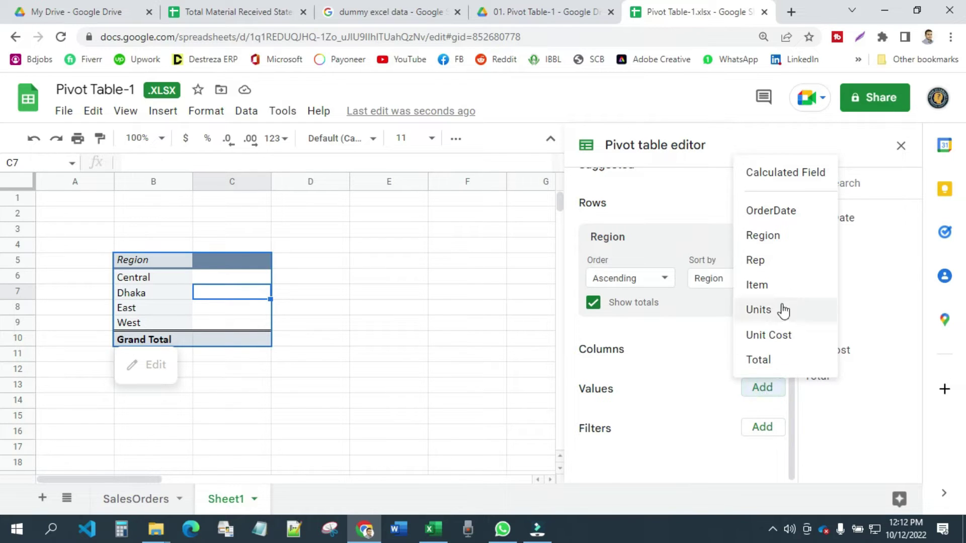
left_click(769, 362)
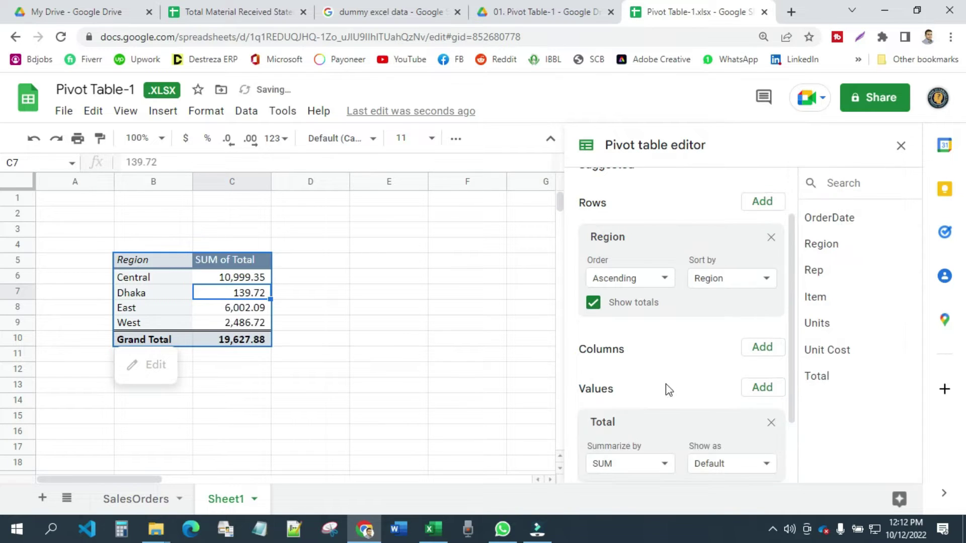
left_click(333, 355)
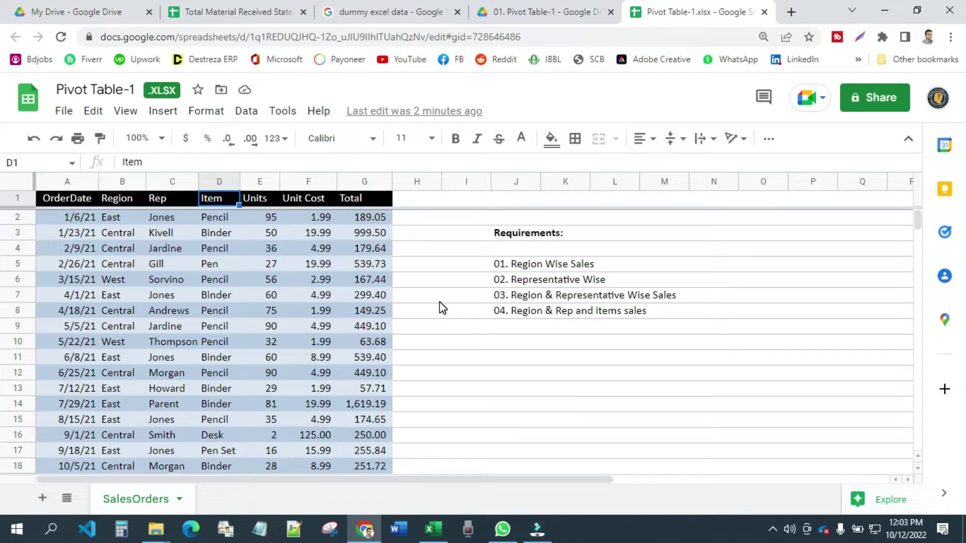
left_click(454, 265)
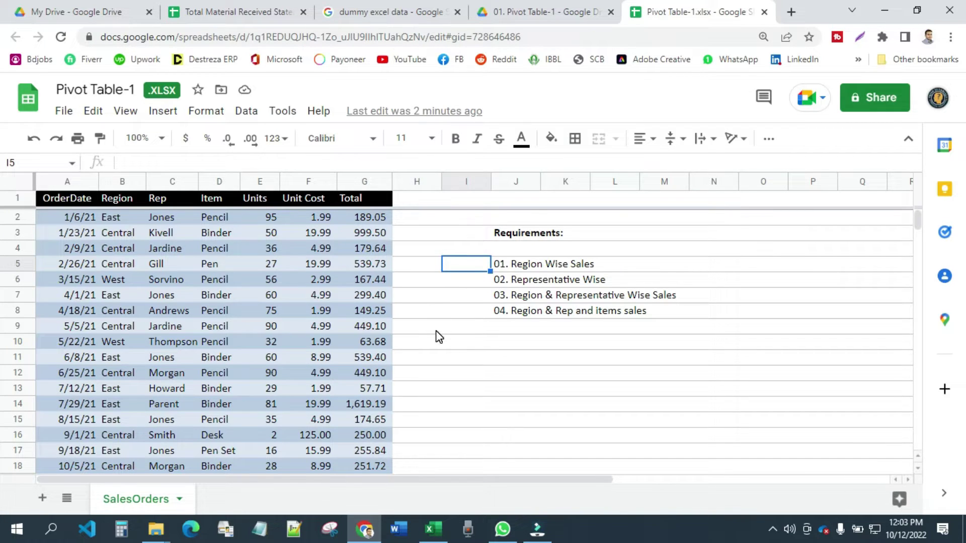
left_click(439, 295)
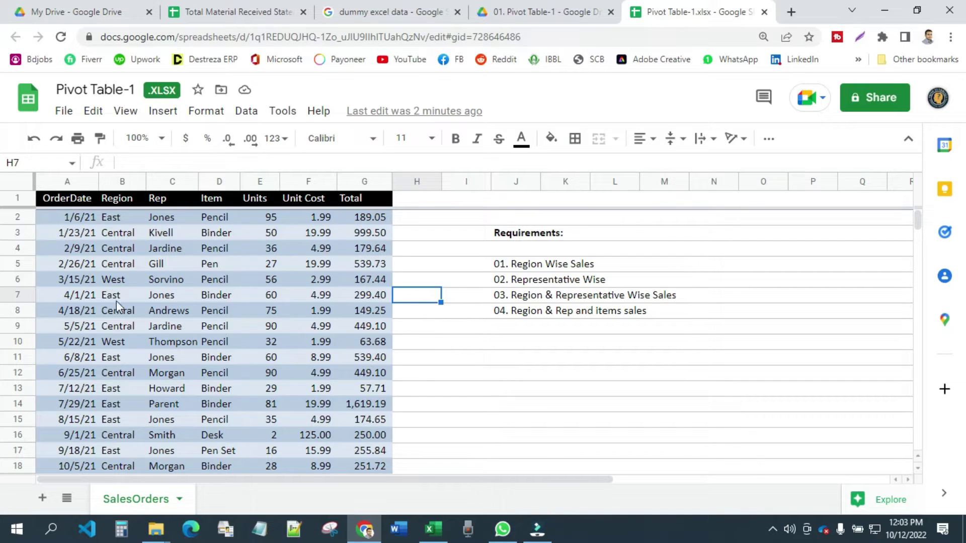
left_click_drag(66, 197, 357, 385)
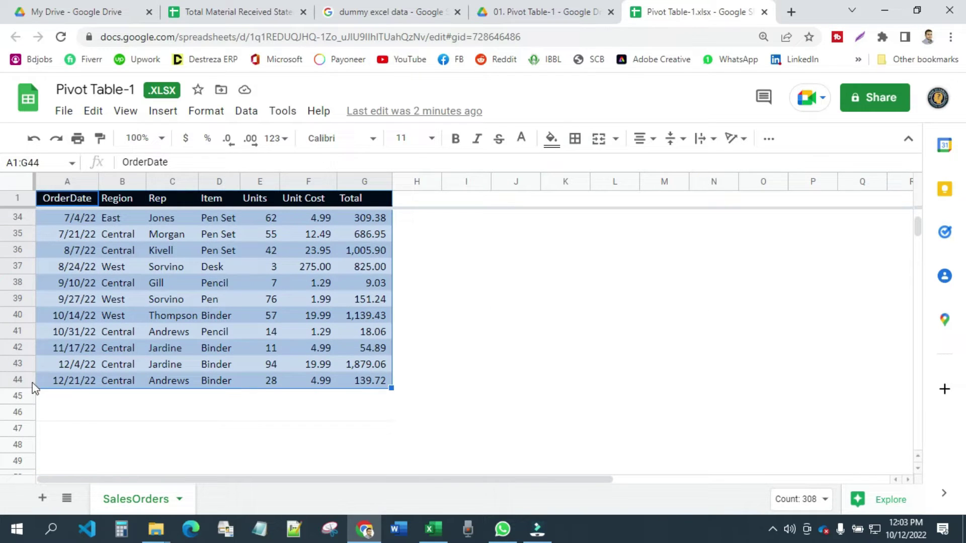
left_click(18, 381)
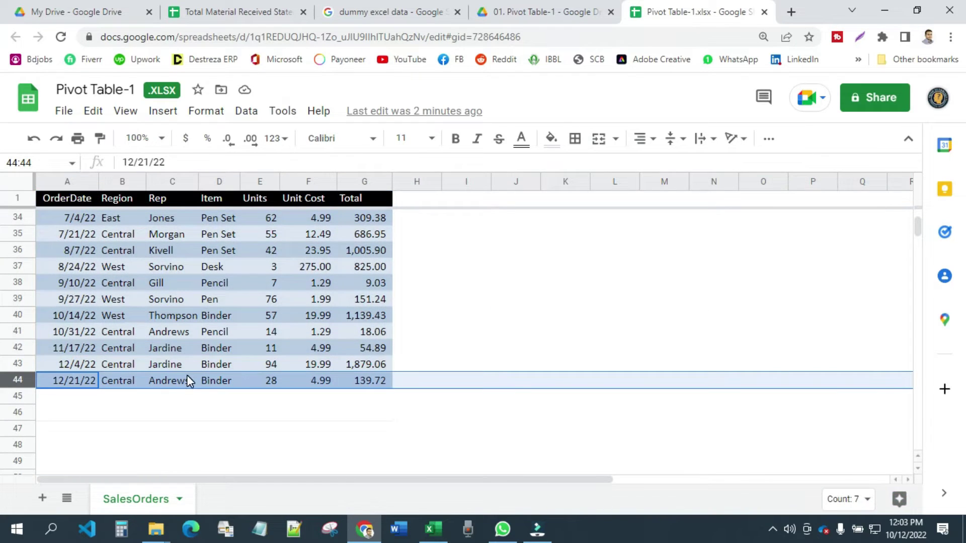
left_click(166, 396)
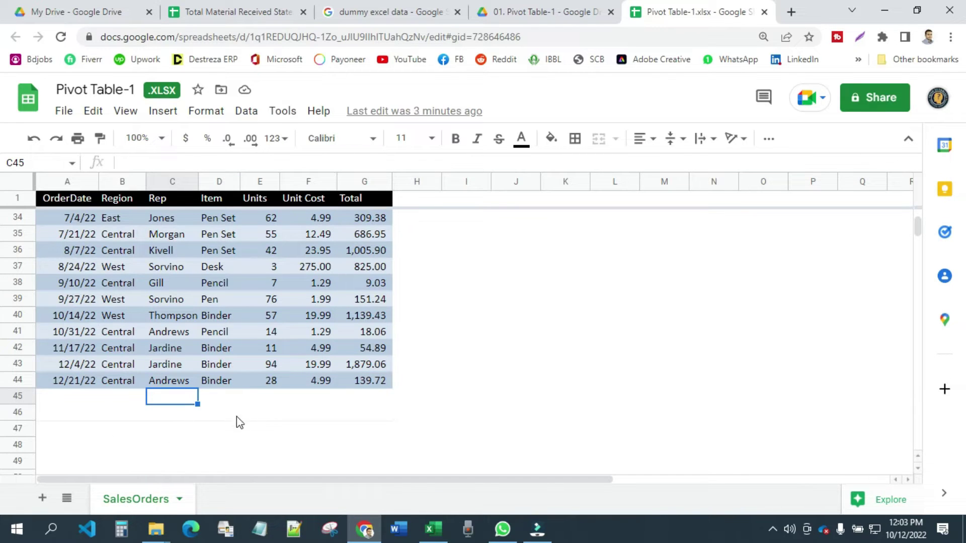
scroll(232, 403, "up", 10)
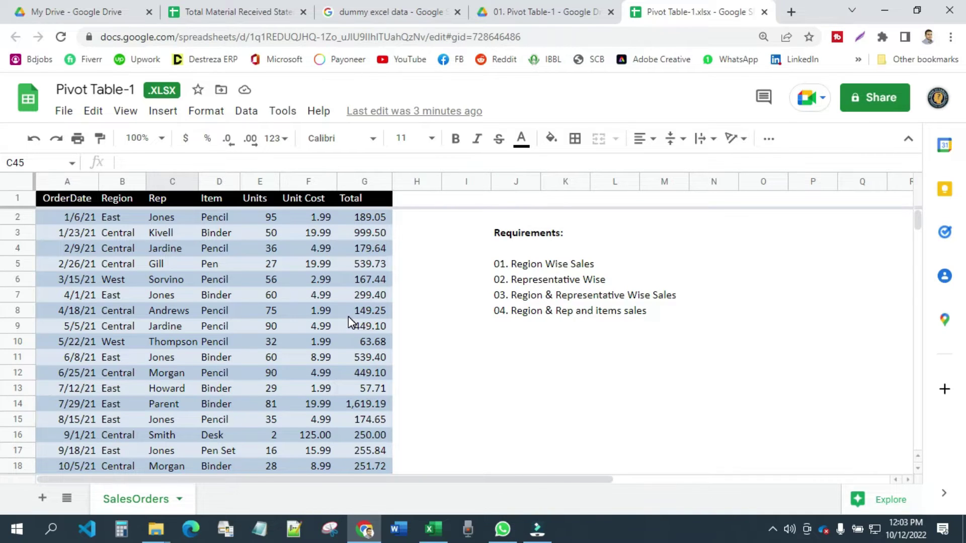
scroll(348, 316, "down", 15)
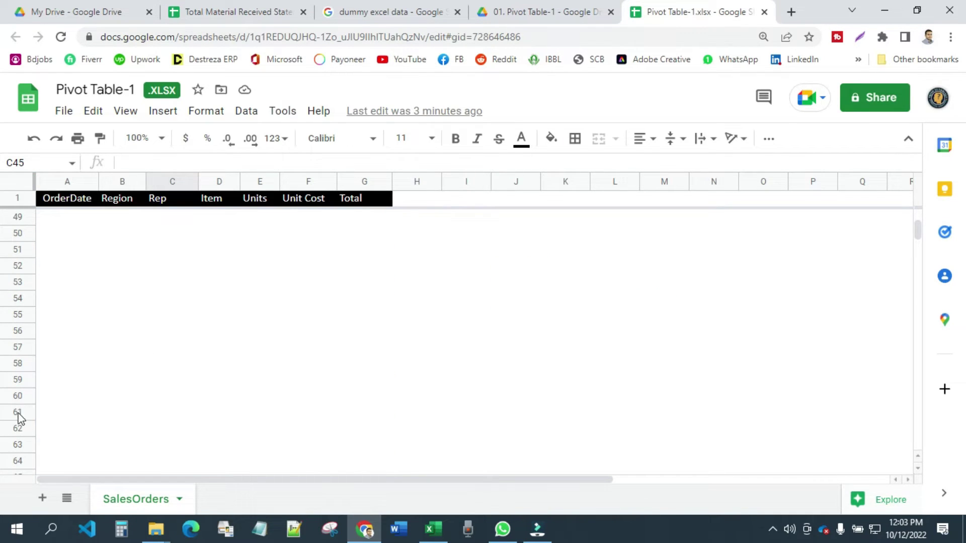
scroll(77, 453, "down", 6)
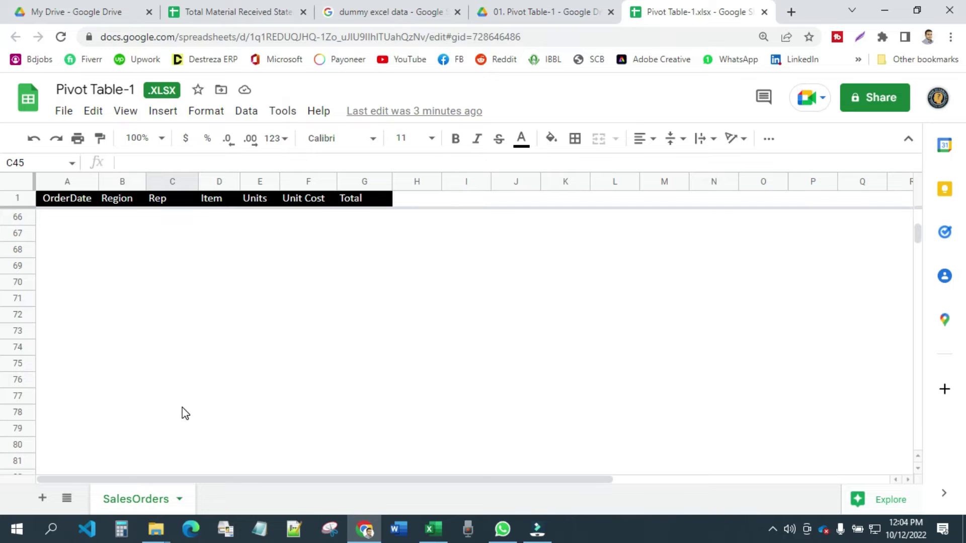
scroll(186, 410, "up", 20)
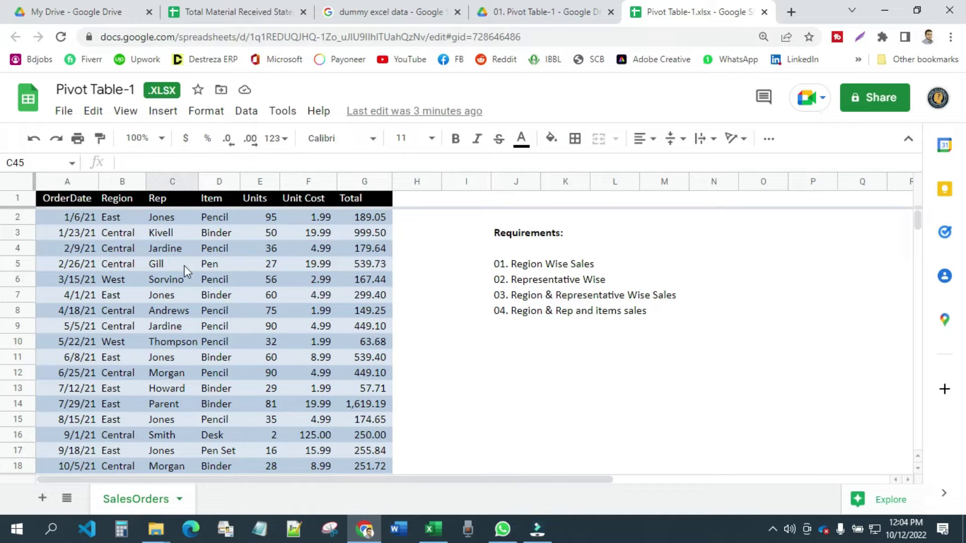
left_click(69, 201)
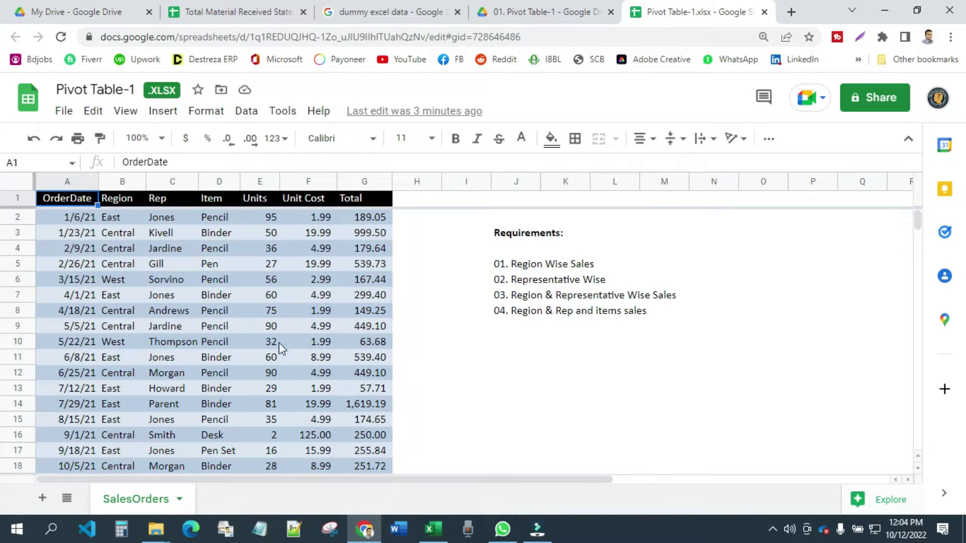
left_click(79, 218)
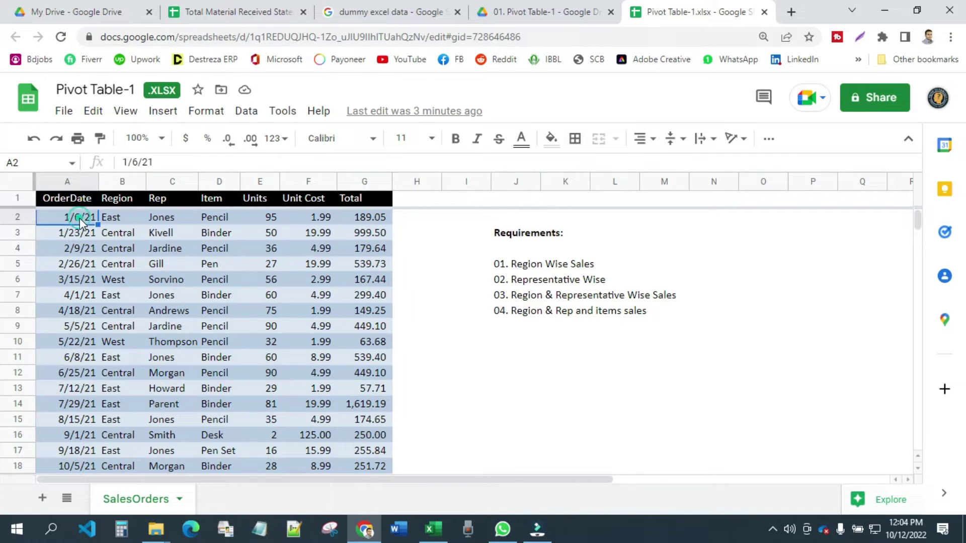
left_click(119, 216)
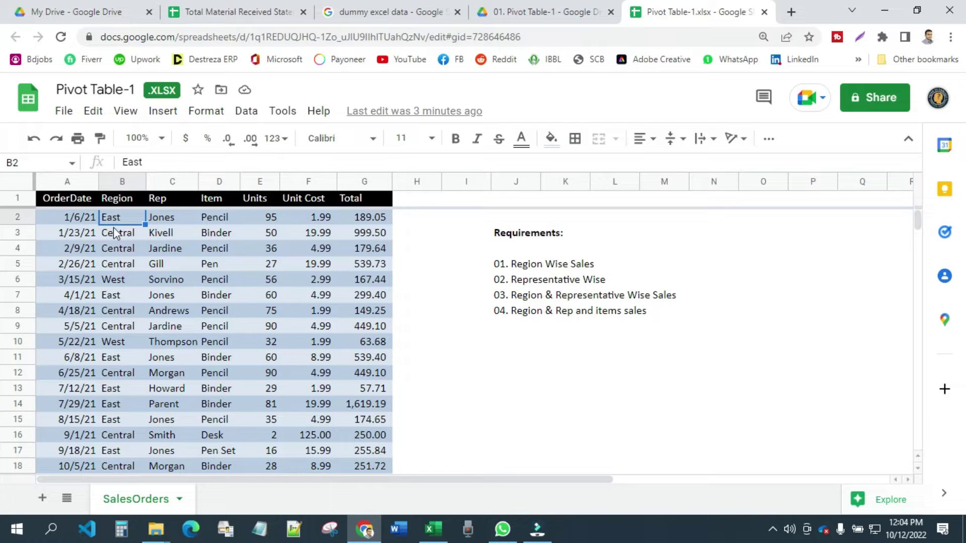
left_click(163, 221)
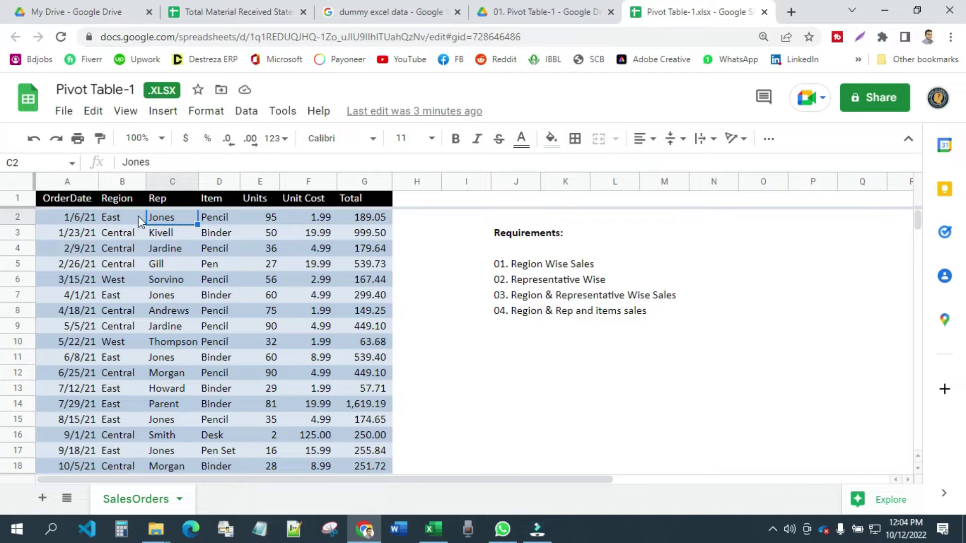
left_click(227, 217)
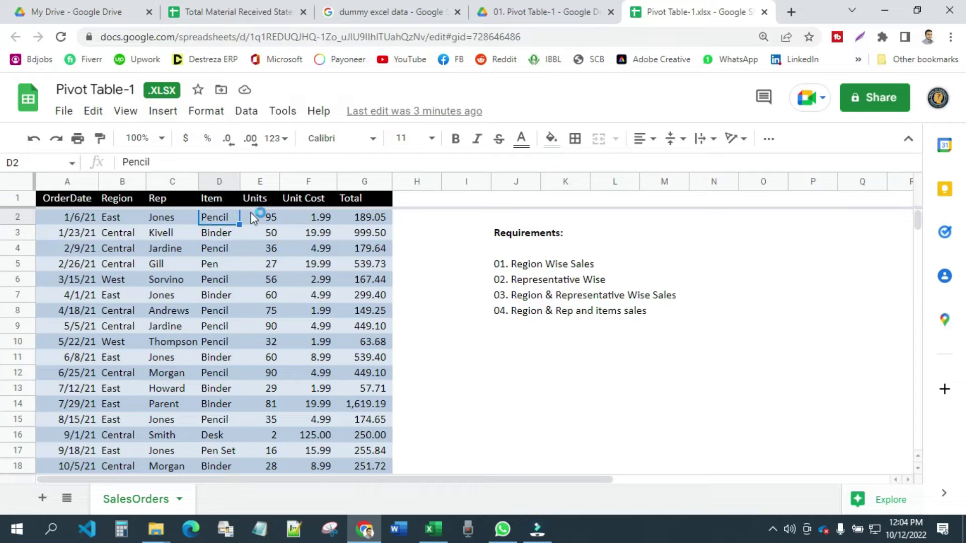
left_click(266, 219)
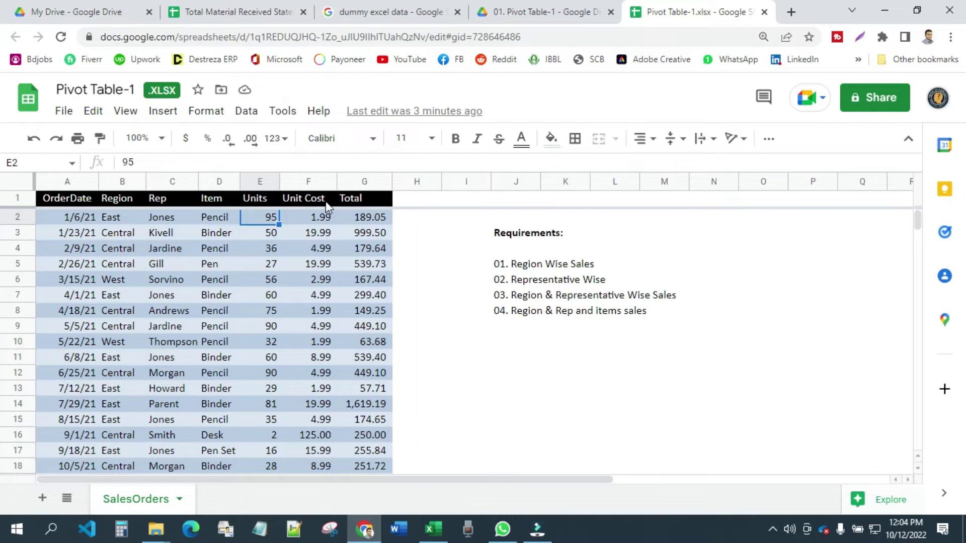
left_click(325, 219)
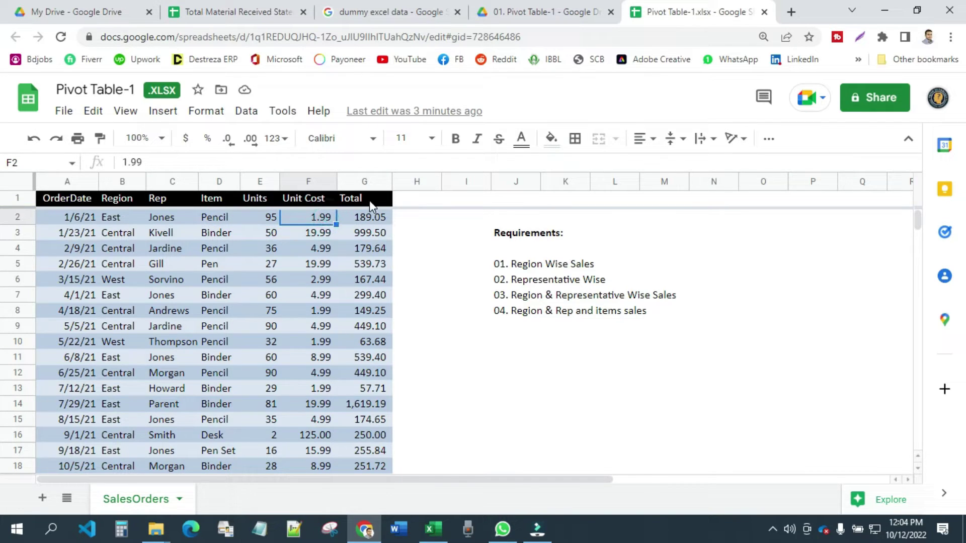
left_click(373, 219)
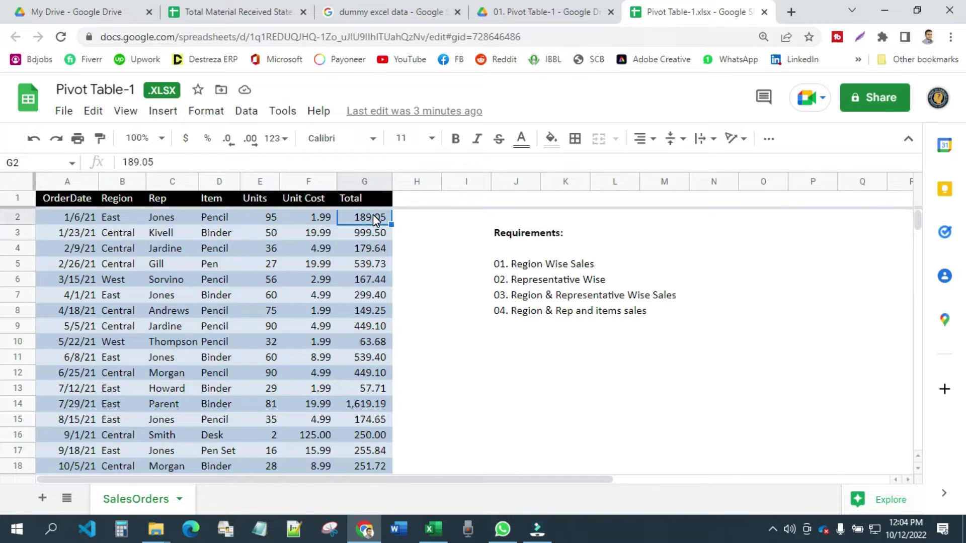
scroll(232, 279, "down", 13)
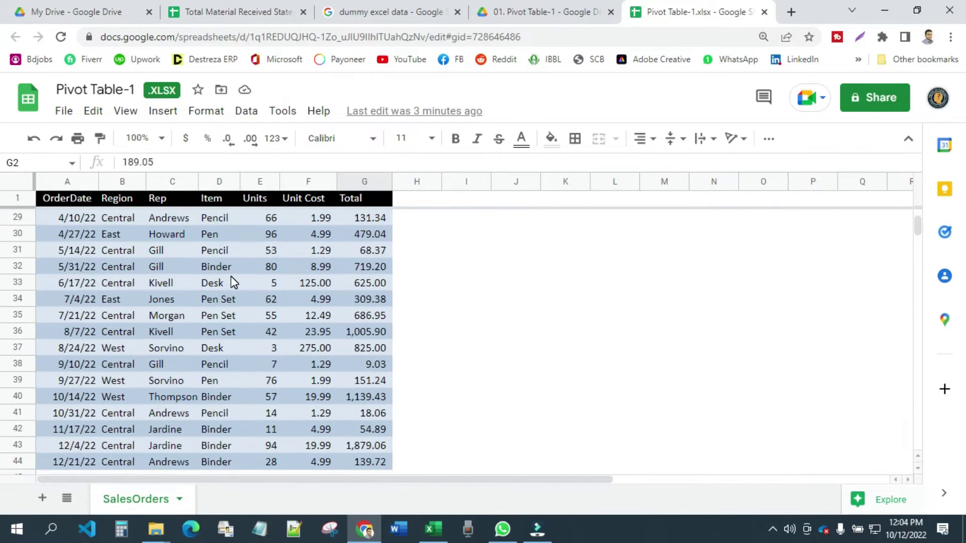
scroll(244, 297, "up", 9)
scroll(242, 295, "up", 4)
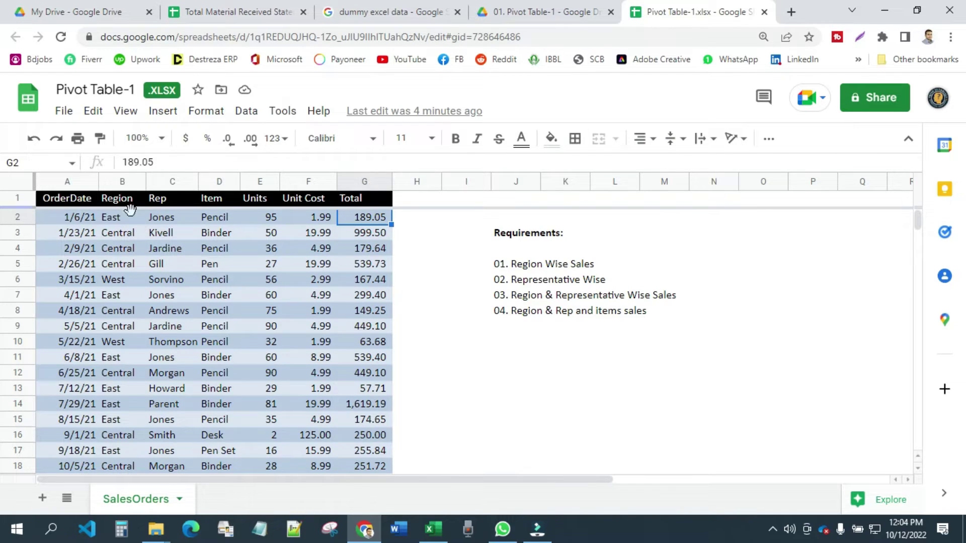
left_click_drag(107, 216, 110, 421)
scroll(111, 421, "down", 6)
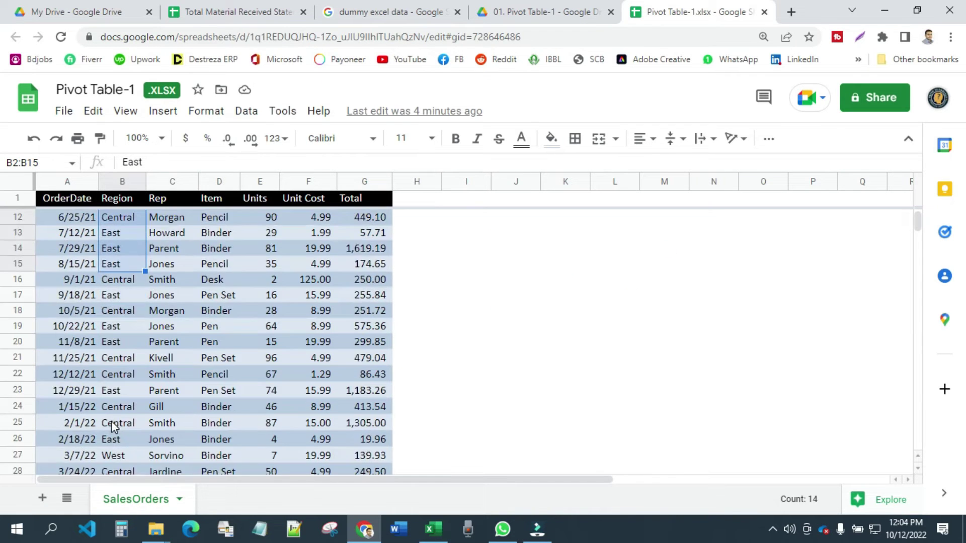
scroll(111, 421, "up", 6)
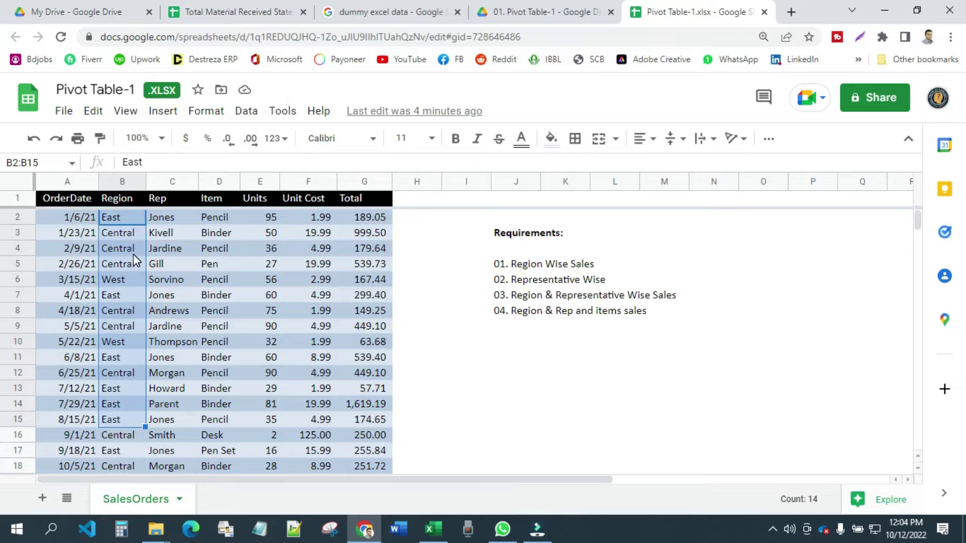
left_click_drag(50, 200, 388, 200)
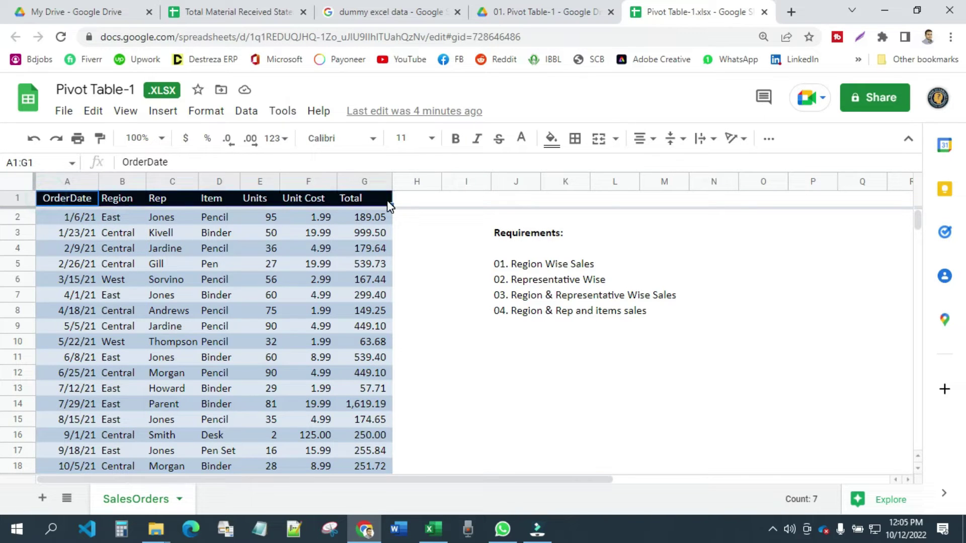
Step: Add a filter to the SalesOrders header row
left_click(768, 139)
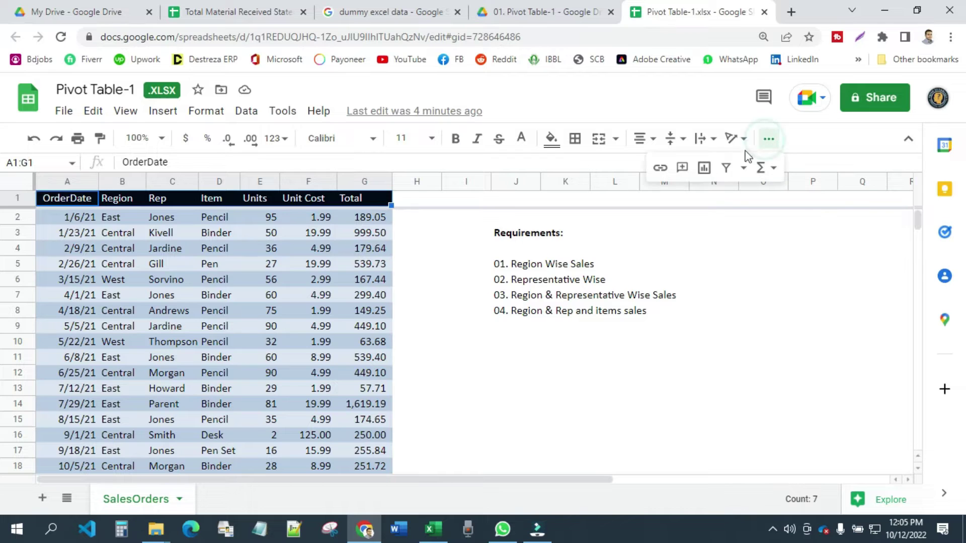
left_click(726, 169)
left_click(219, 281)
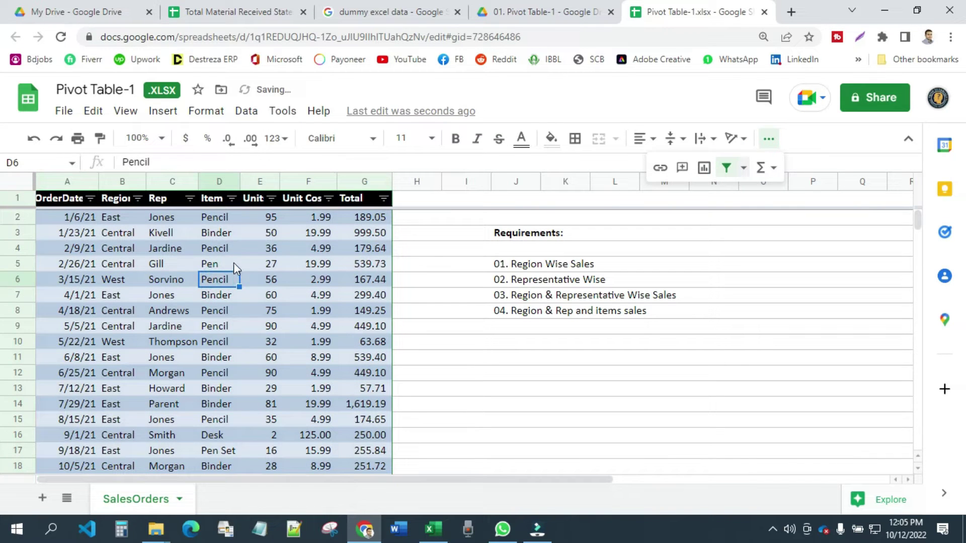
Step: Filter Region to Central only and select its Total values to read the 11,139.07 sum
left_click(138, 198)
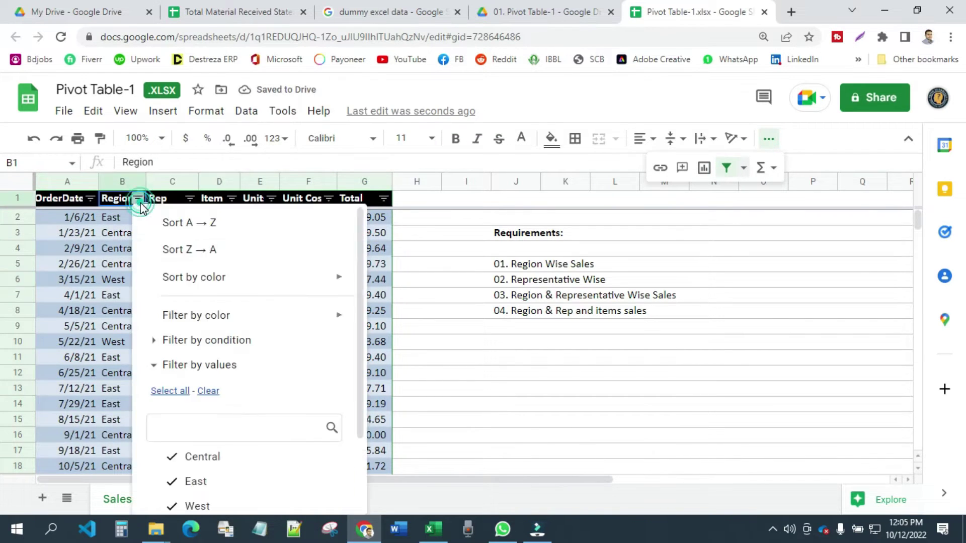
left_click(208, 391)
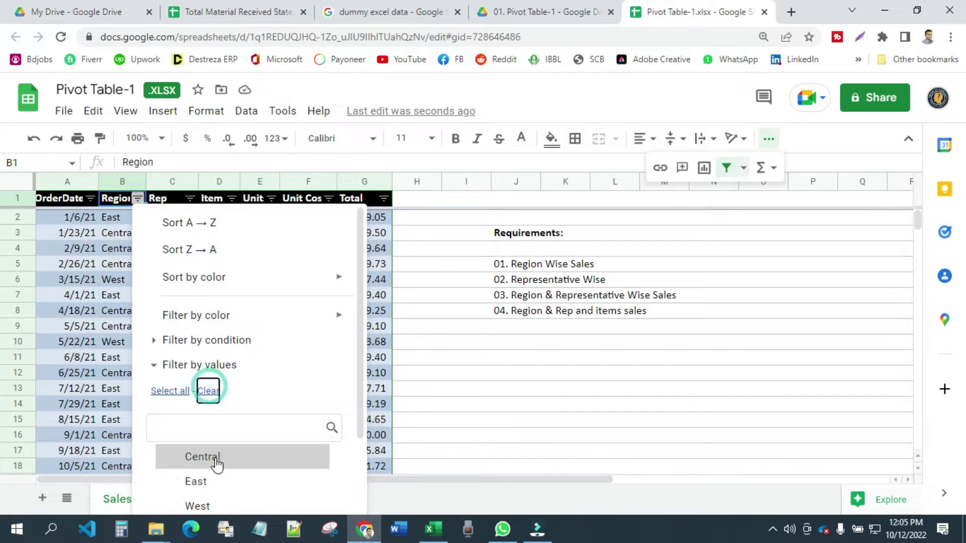
left_click(207, 457)
scroll(302, 468, "down", 2)
left_click(324, 498)
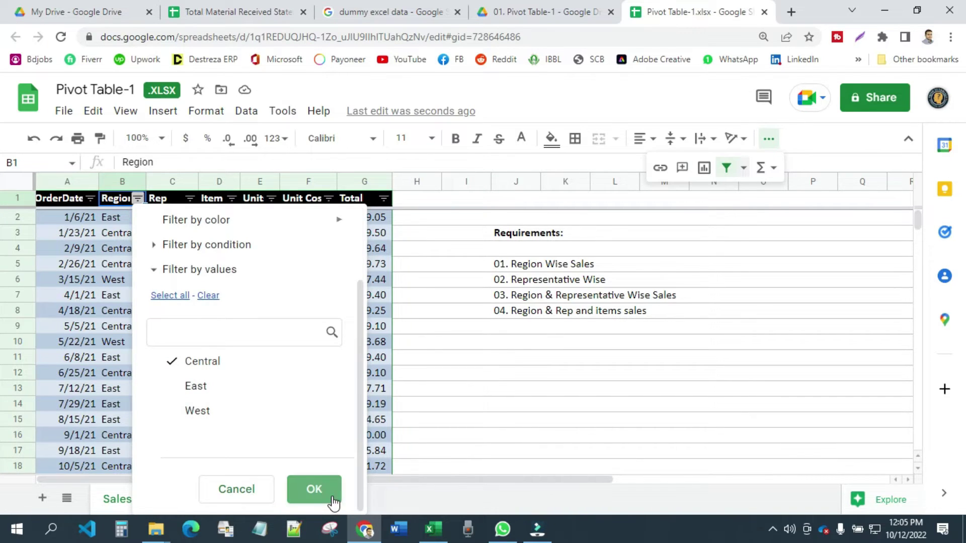
left_click_drag(121, 217, 124, 424)
scroll(324, 380, "down", 4)
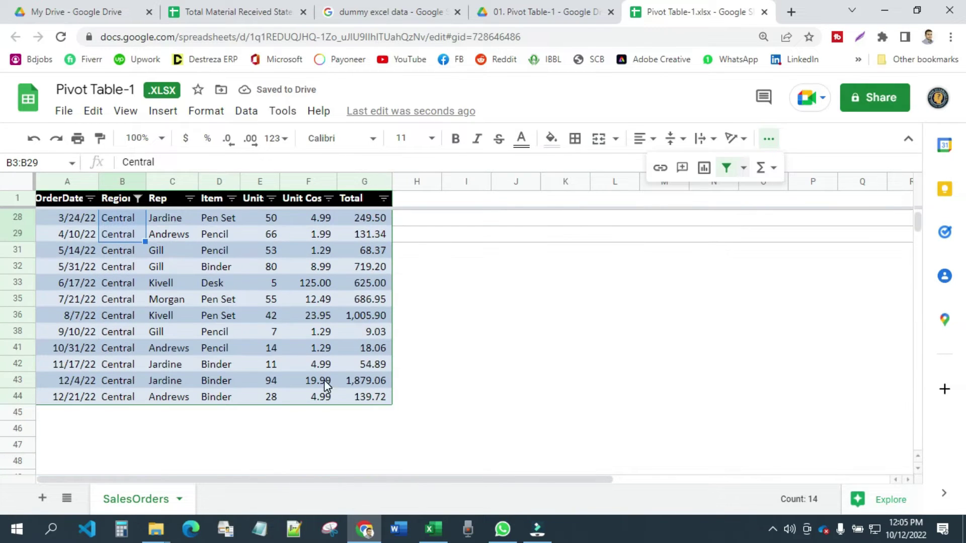
left_click_drag(372, 404, 56, 268)
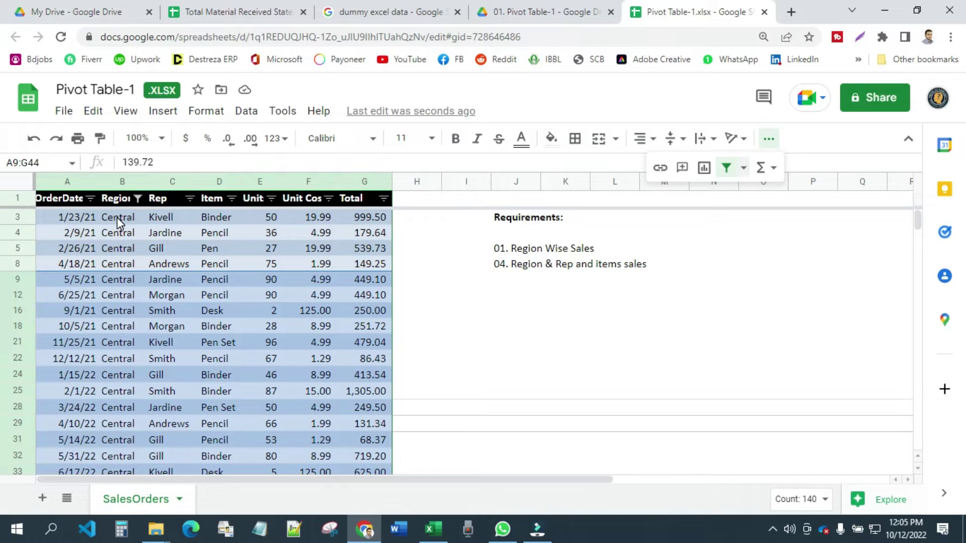
left_click(371, 218)
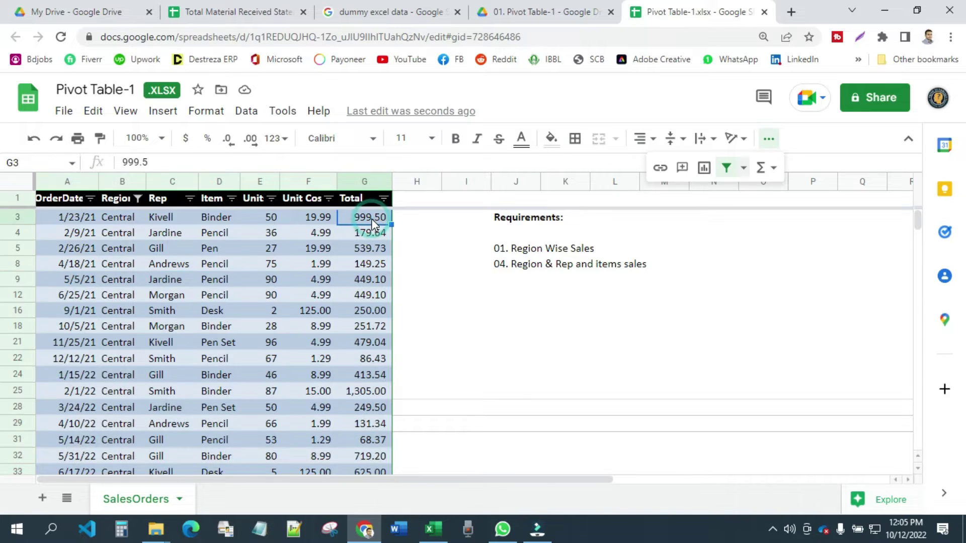
left_click_drag(363, 215, 367, 433)
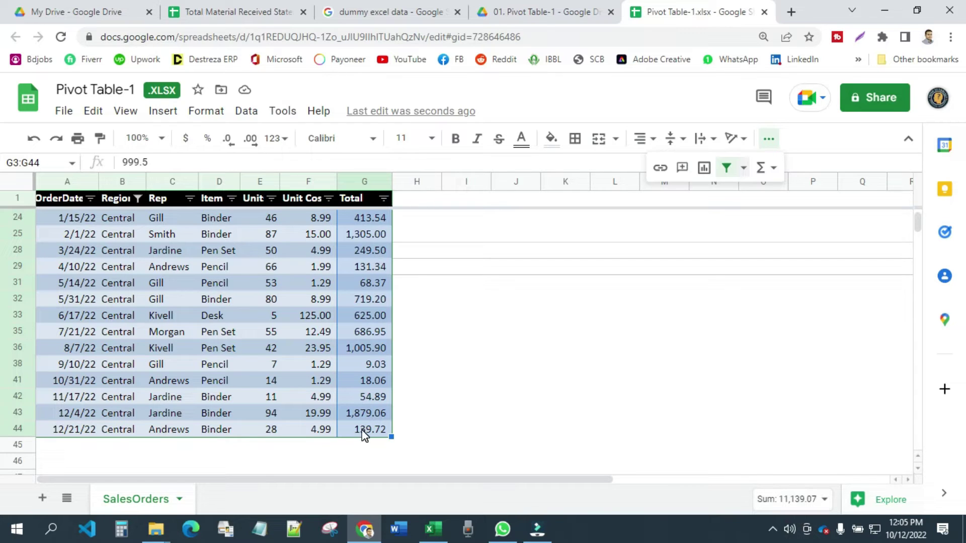
scroll(362, 430, "up", 3)
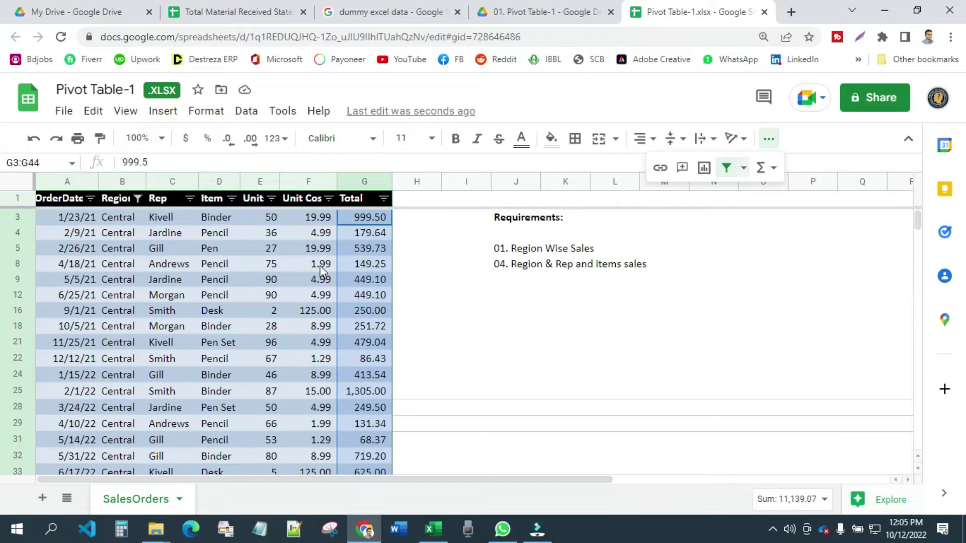
Step: Filter Region to East only and select its Total values to read the 6,002.09 sum
left_click(137, 199)
left_click(208, 390)
left_click(201, 481)
scroll(273, 470, "down", 2)
left_click(313, 490)
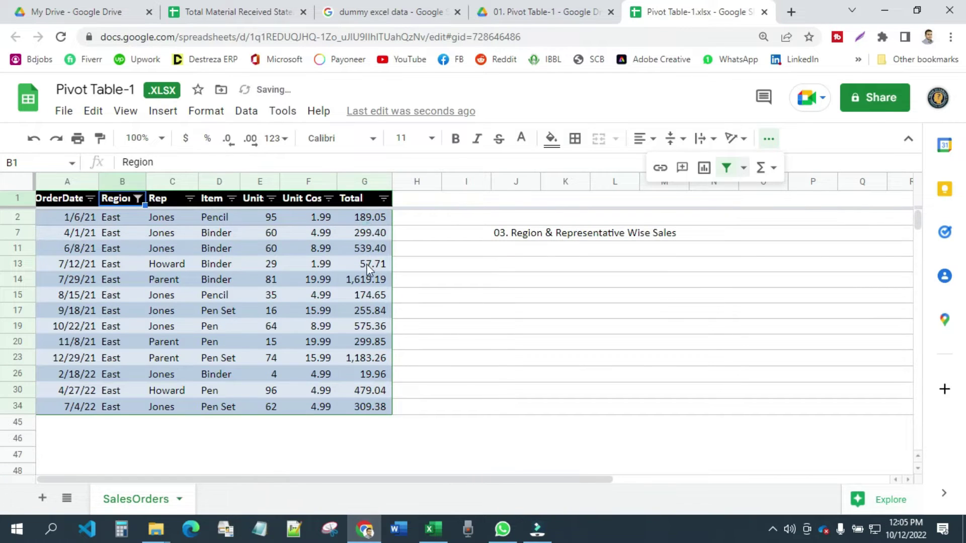
left_click_drag(364, 217, 371, 440)
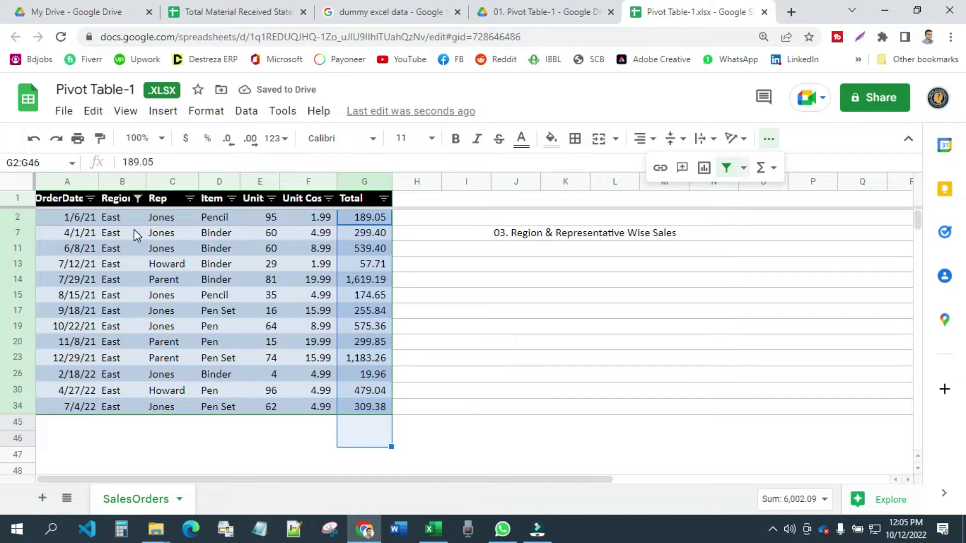
left_click(133, 197)
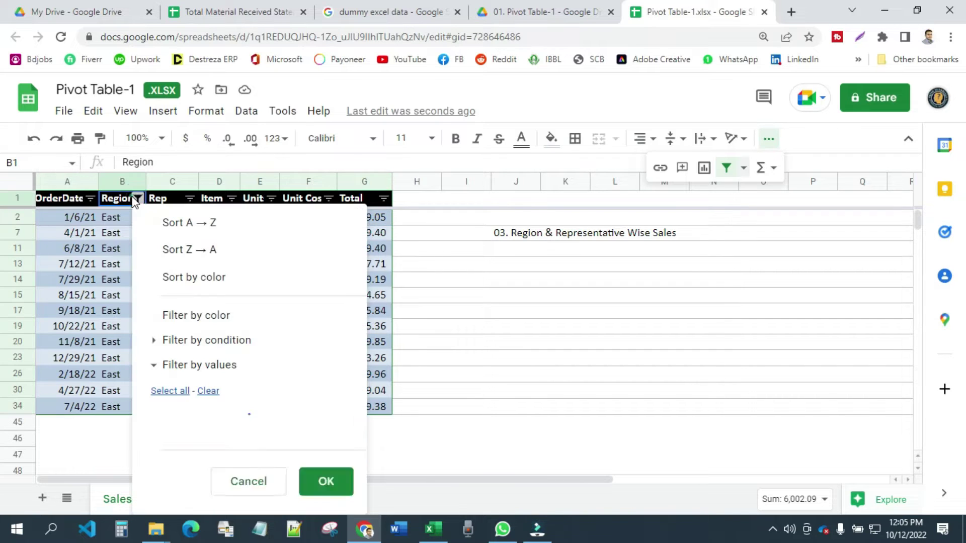
Step: Select all regions in the Region filter so every row shows again
left_click(186, 396)
scroll(302, 453, "down", 2)
left_click(332, 497)
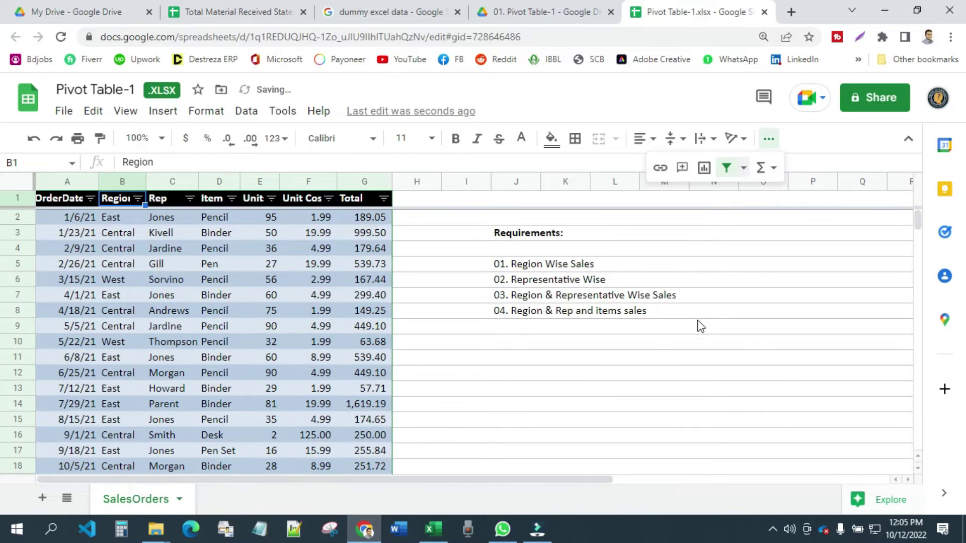
Step: Type the headings 'Rigion' in J10 and 'Total Sales' in K10
left_click(521, 342)
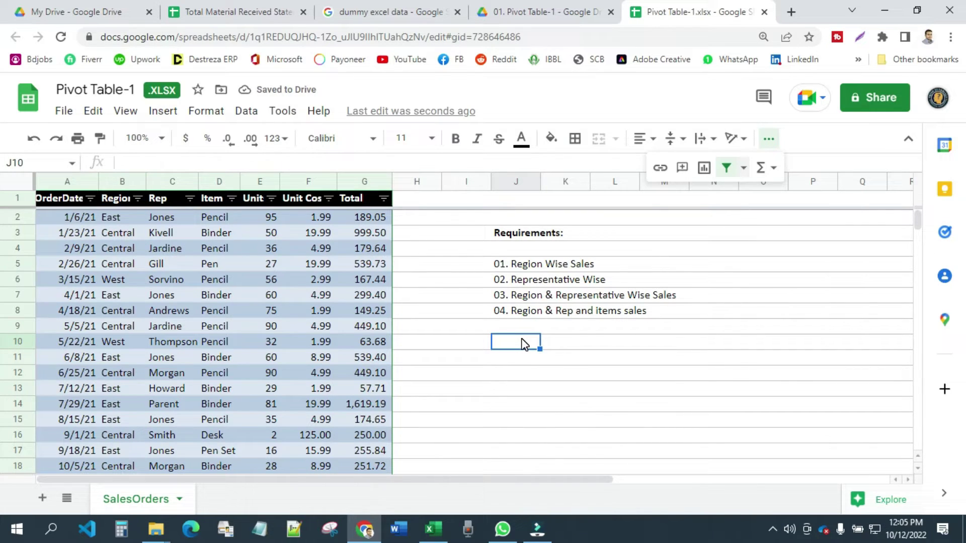
type("Rigion")
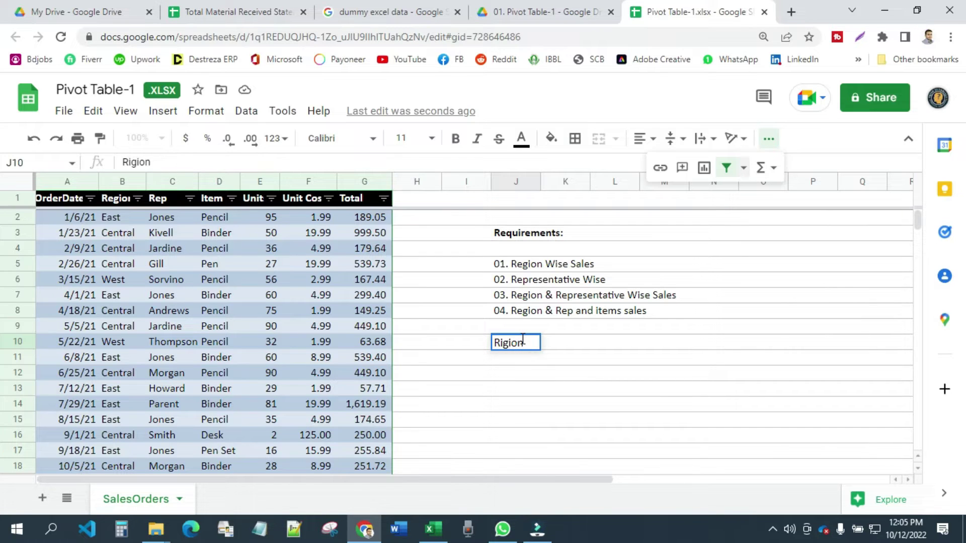
key("Tab")
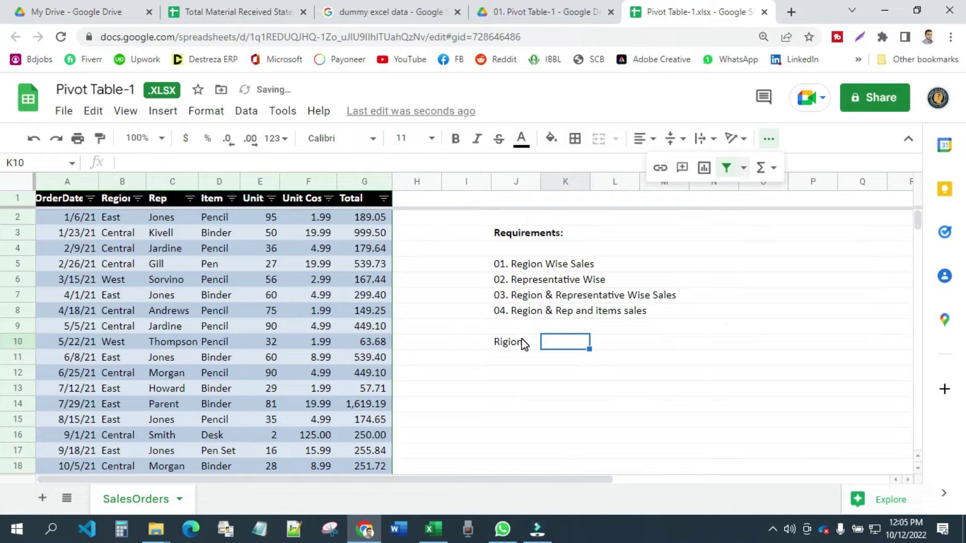
type("R")
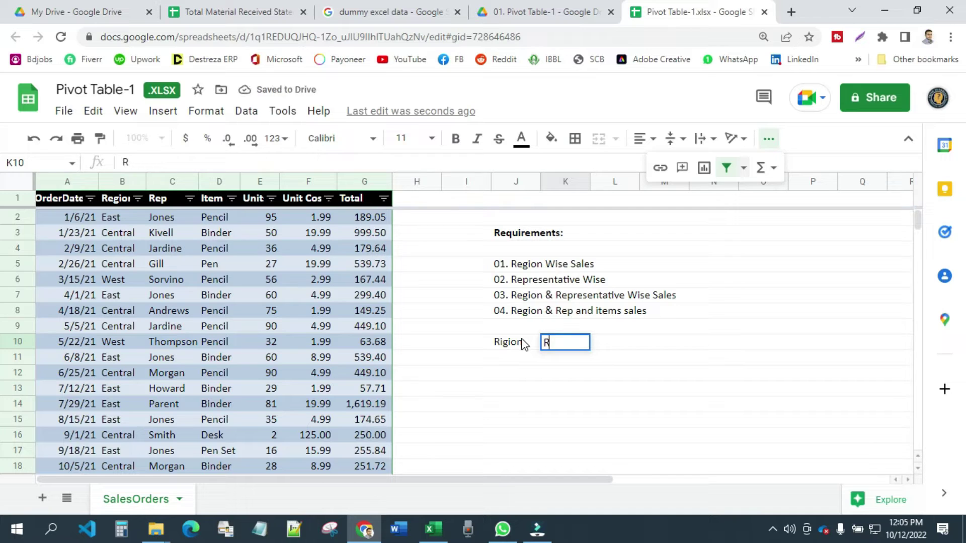
key("BackSpace")
type("Total Sales")
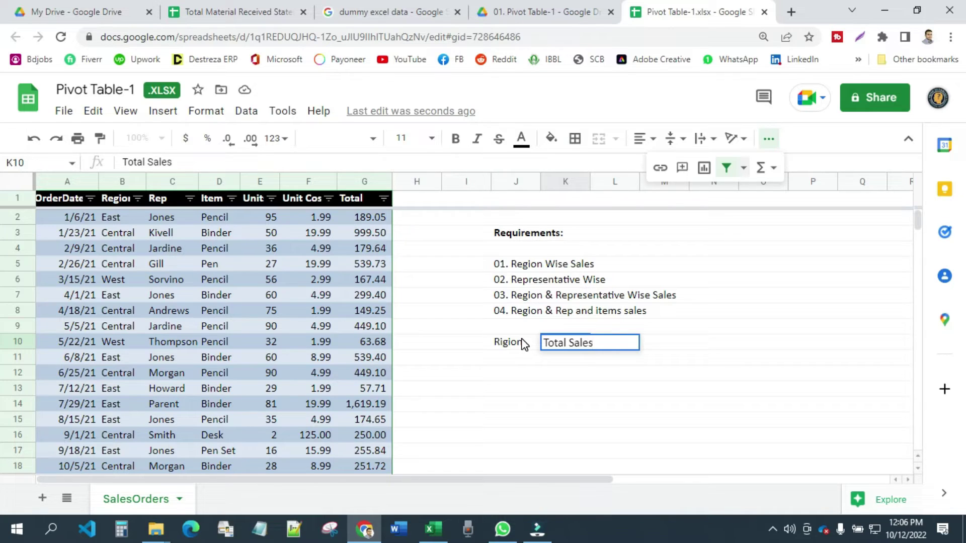
key("Return")
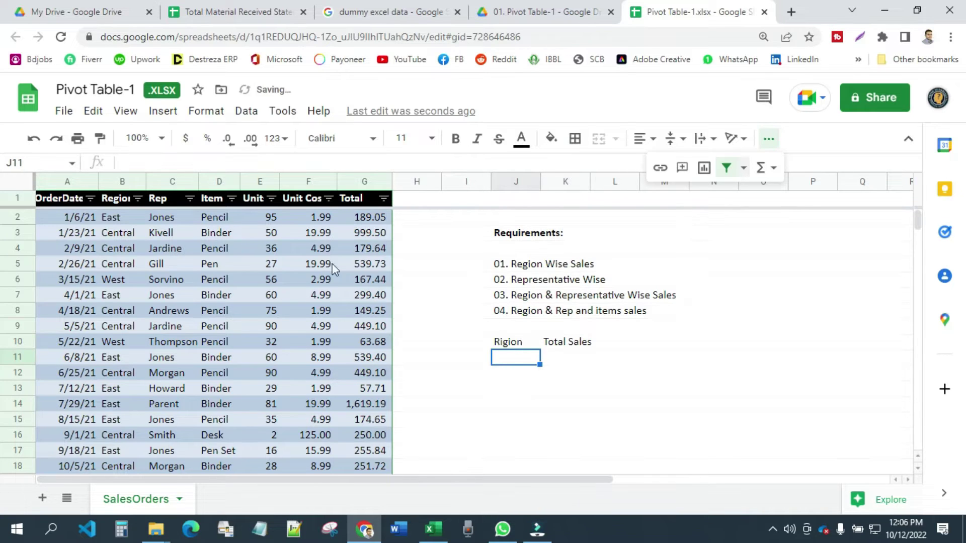
Step: Filter Region to Central and select its Total values to read the sum
left_click(136, 199)
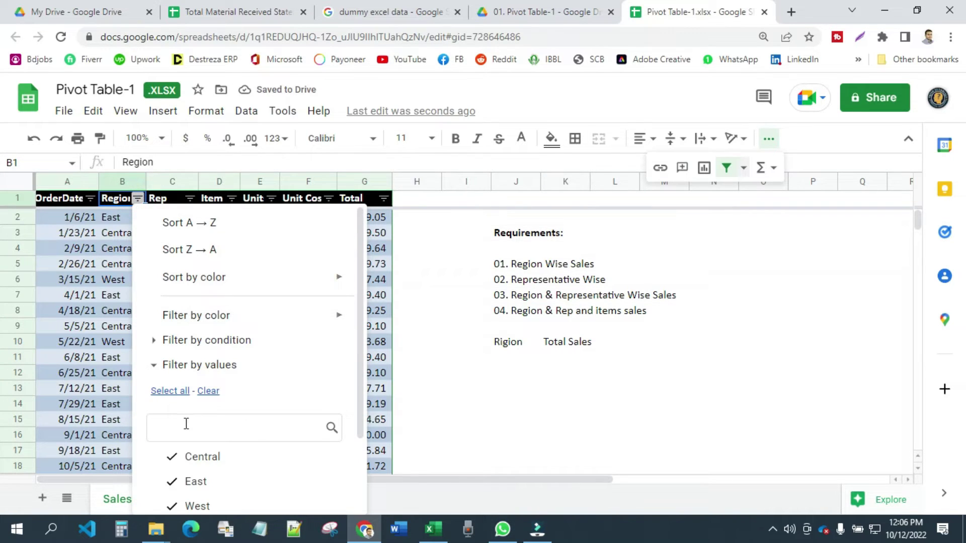
left_click(208, 391)
left_click(202, 456)
scroll(280, 474, "down", 2)
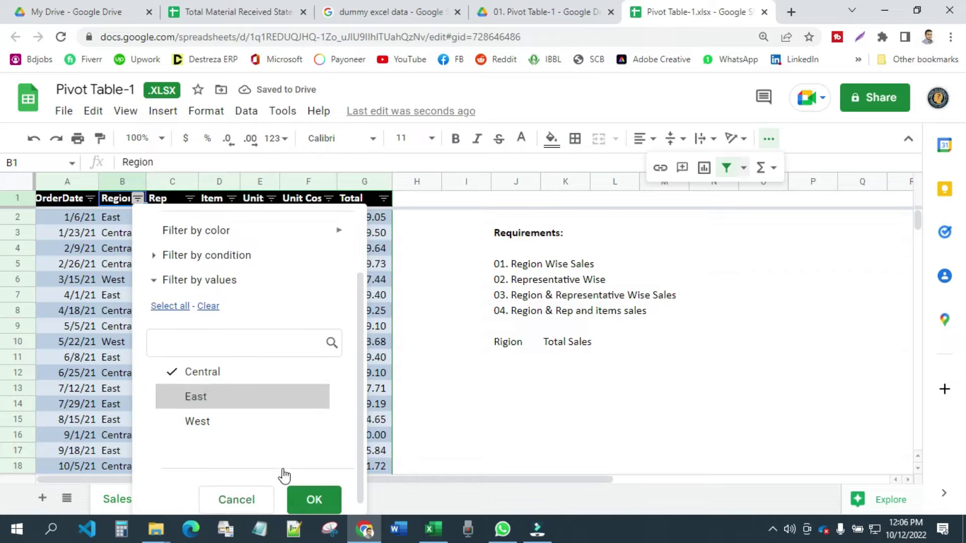
left_click(314, 490)
left_click_drag(370, 217, 375, 382)
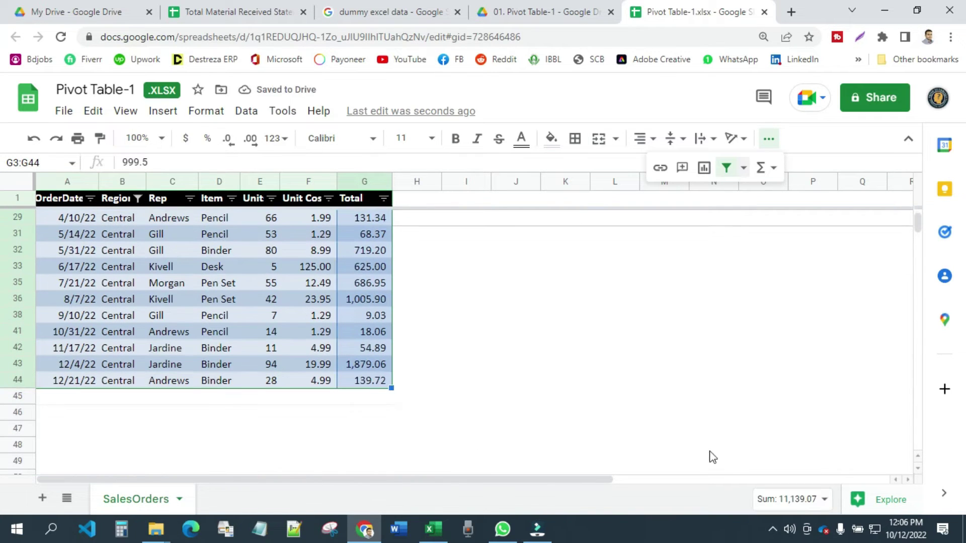
scroll(532, 401, "up", 5)
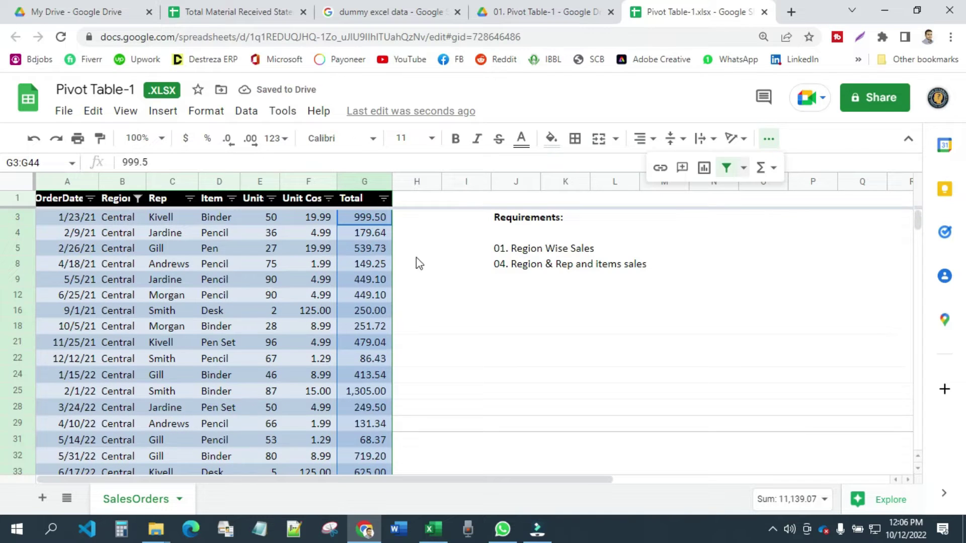
Step: Reset the Region filter so all regions show again
left_click(137, 198)
left_click(180, 392)
left_click(208, 391)
scroll(226, 427, "down", 2)
left_click(170, 296)
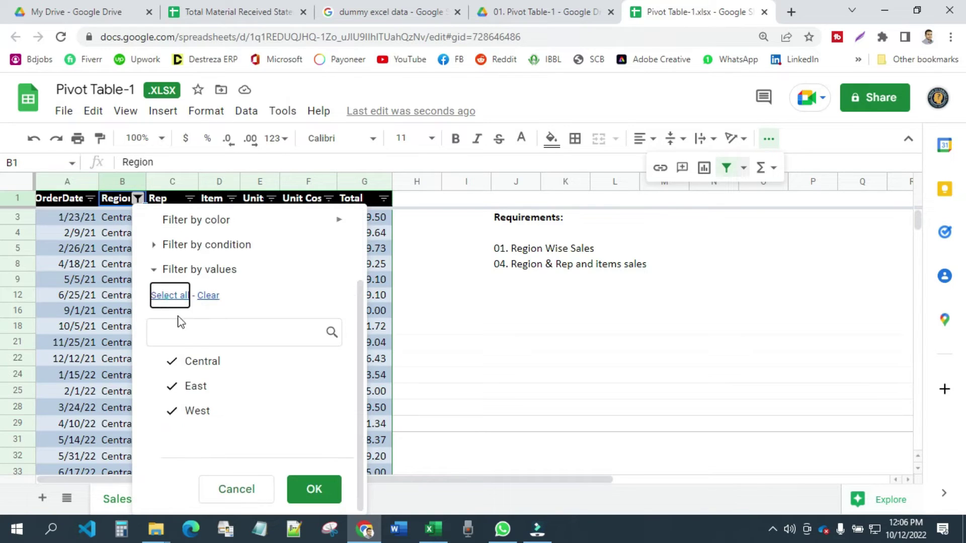
left_click(314, 489)
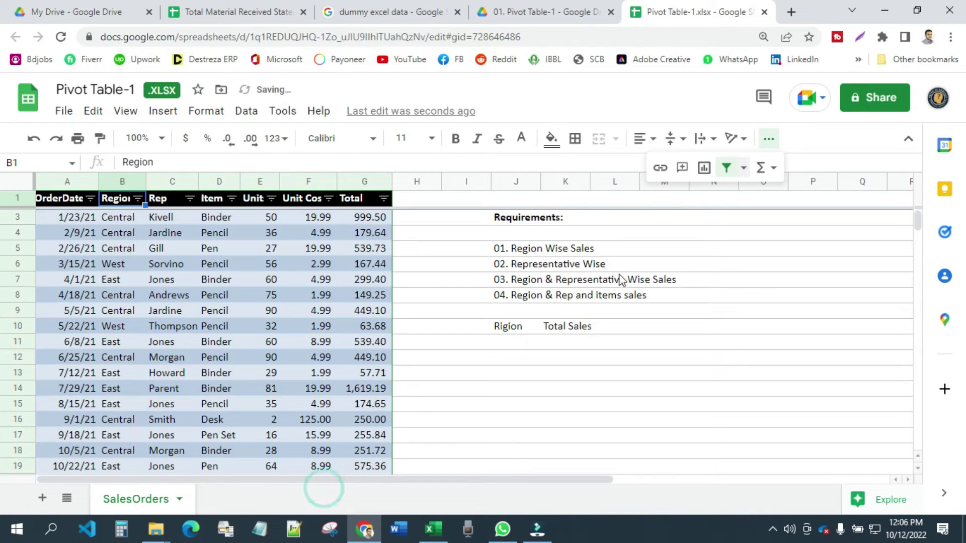
Step: Enter Central 11139 and West 5456 into rows 11 and 12 of the summary
left_click(573, 343)
type("11139")
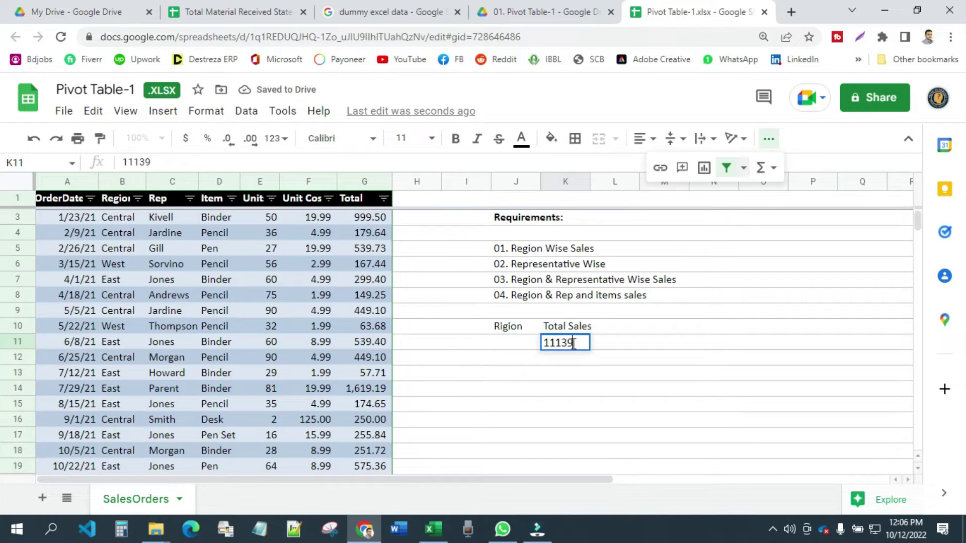
key("Left")
type("Central")
key("Return")
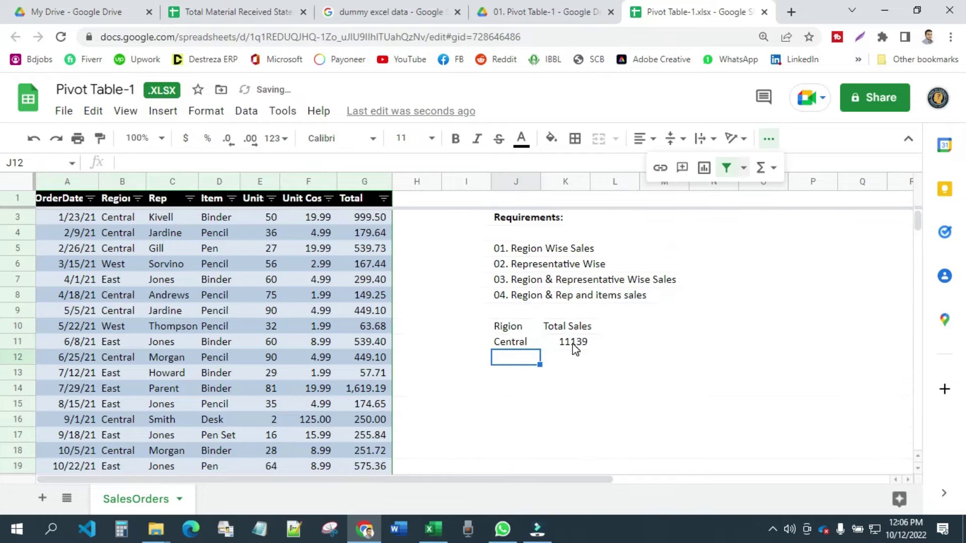
type("Wes")
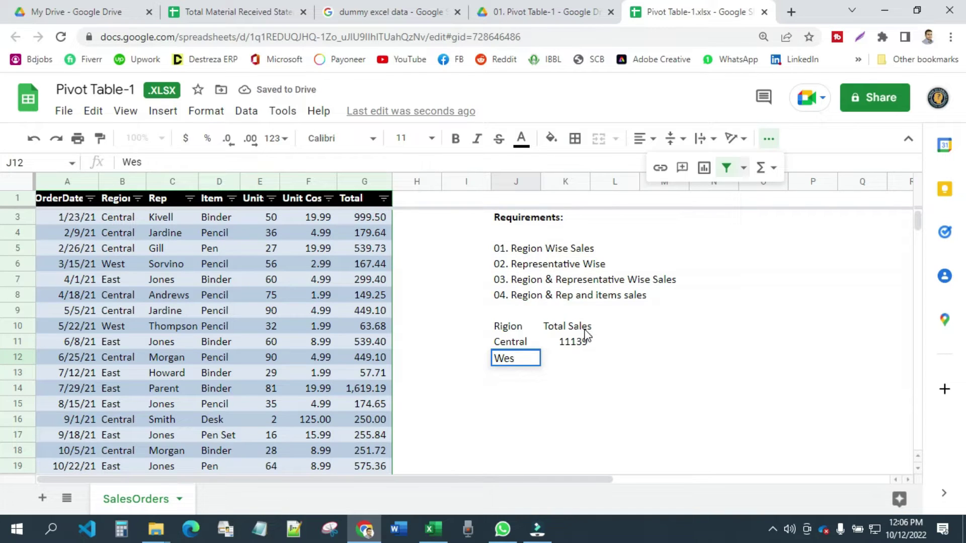
key("Tab")
type("5456")
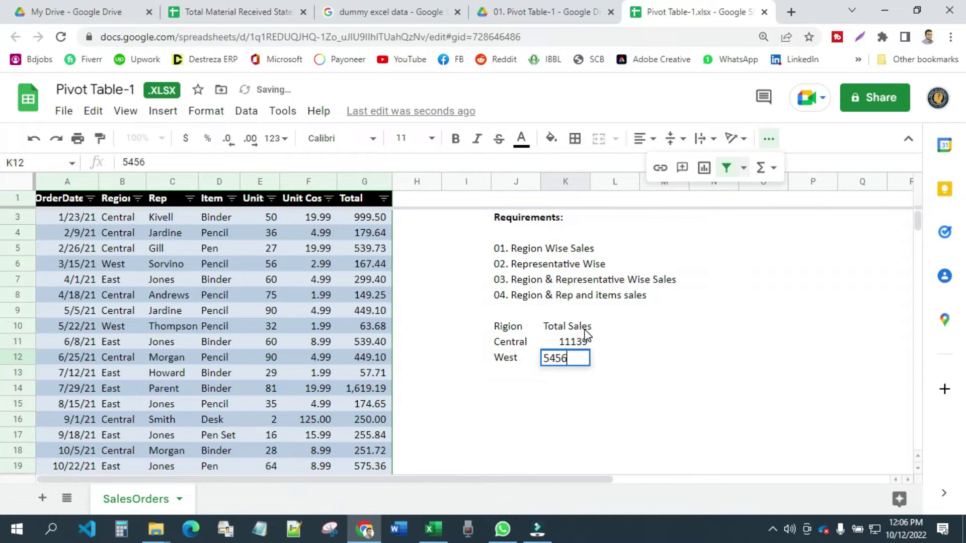
key("Return")
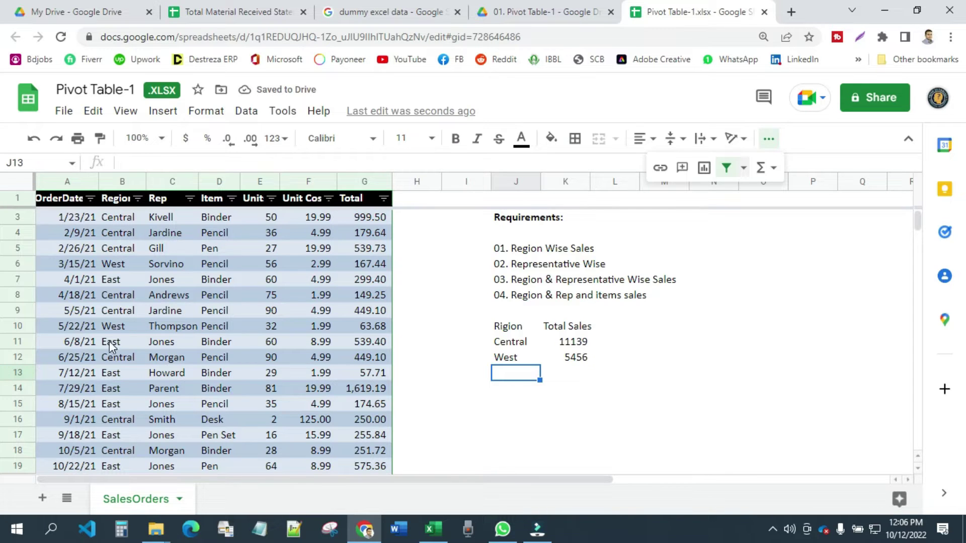
Step: Enter East 86415 in row 13 and select the new region summary table
type("East")
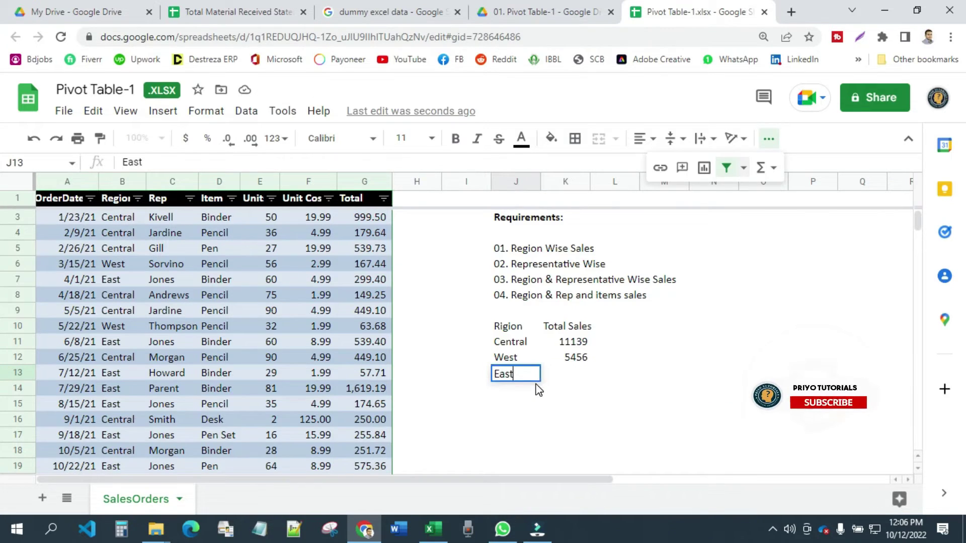
key("Tab")
type("86415")
left_click(597, 405)
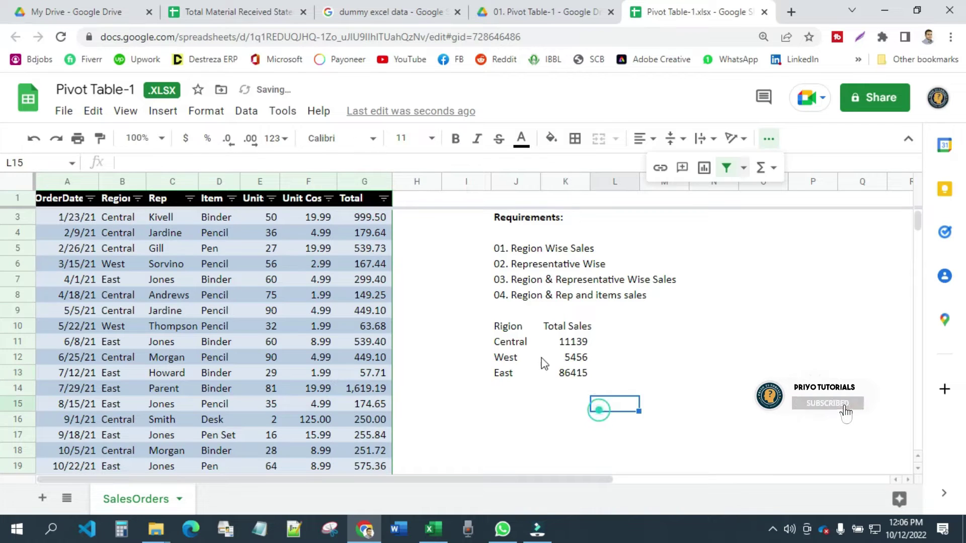
left_click_drag(510, 326, 579, 376)
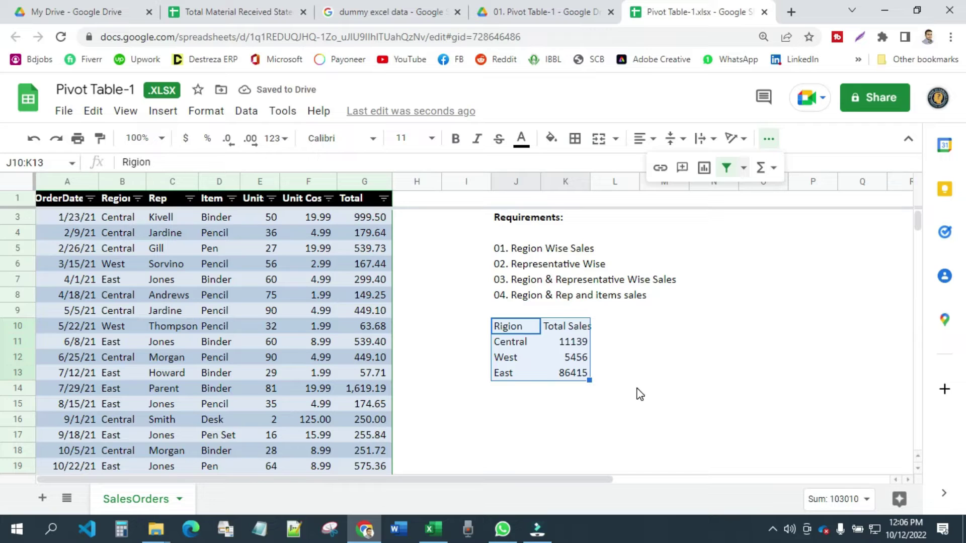
Step: Delete the hand-typed region summary table
key("Delete")
left_click(656, 330)
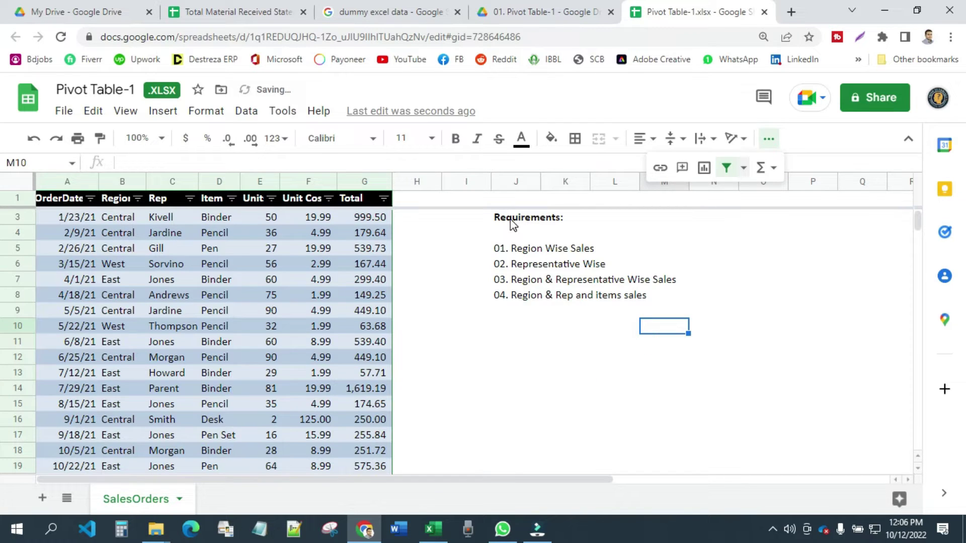
left_click_drag(538, 331, 749, 422)
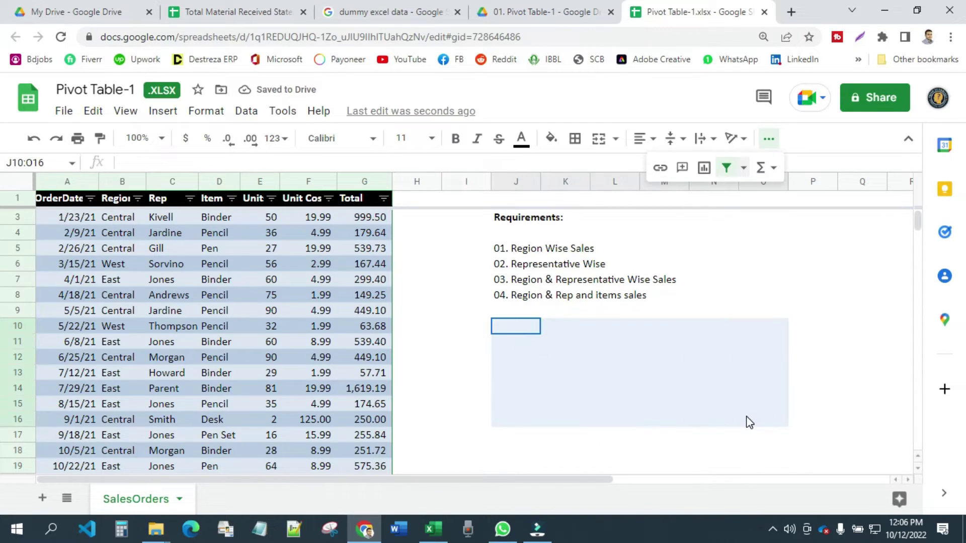
Step: Add a new blank Sheet1 and return to SalesOrders
left_click(43, 500)
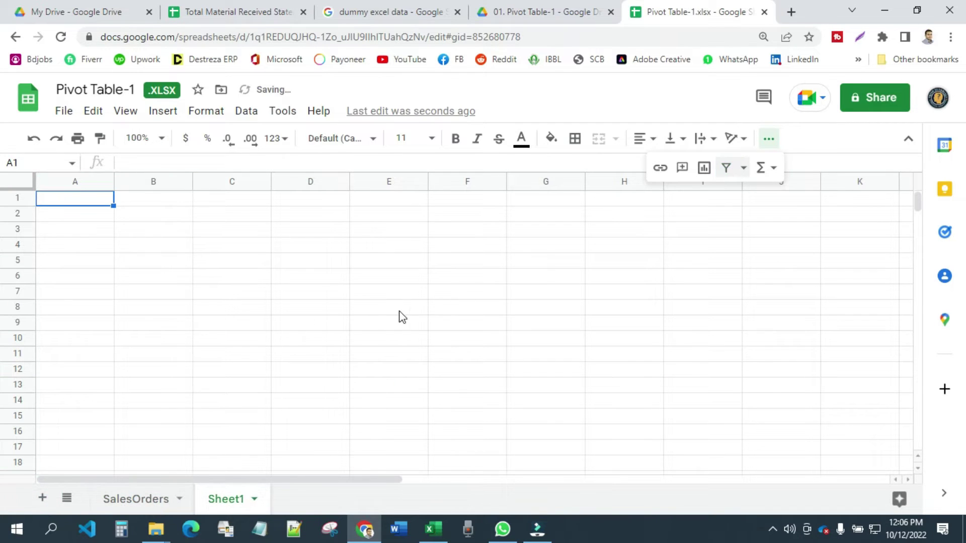
left_click(399, 310)
left_click(155, 498)
left_click(565, 327)
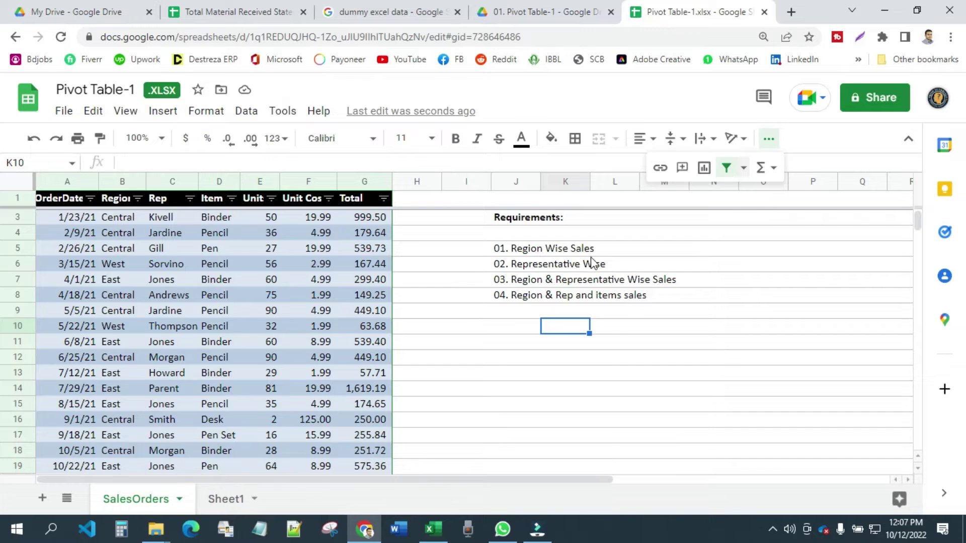
Step: Select the whole SalesOrders data table with Ctrl+A
scroll(304, 231, "down", 10)
scroll(213, 409, "up", 2)
scroll(232, 453, "down", 2)
scroll(154, 423, "down", 2)
left_click(93, 298)
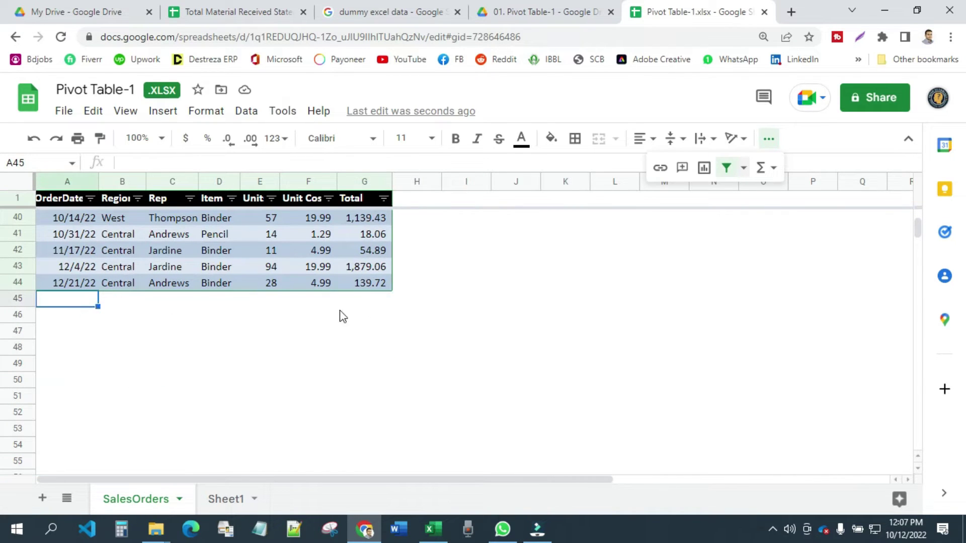
scroll(171, 312, "down", 2)
scroll(166, 372, "down", 10)
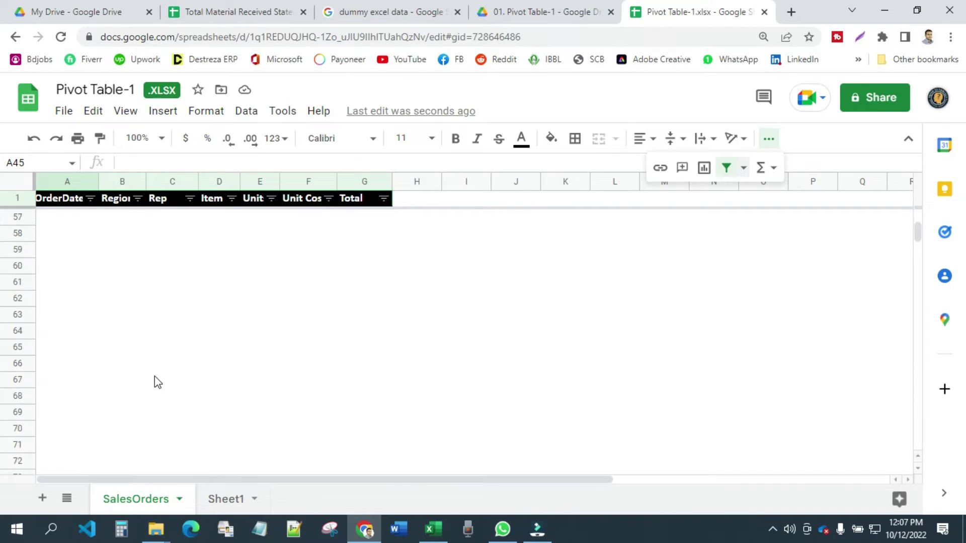
scroll(219, 352, "up", 10)
key("ctrl+a")
scroll(576, 355, "up", 18)
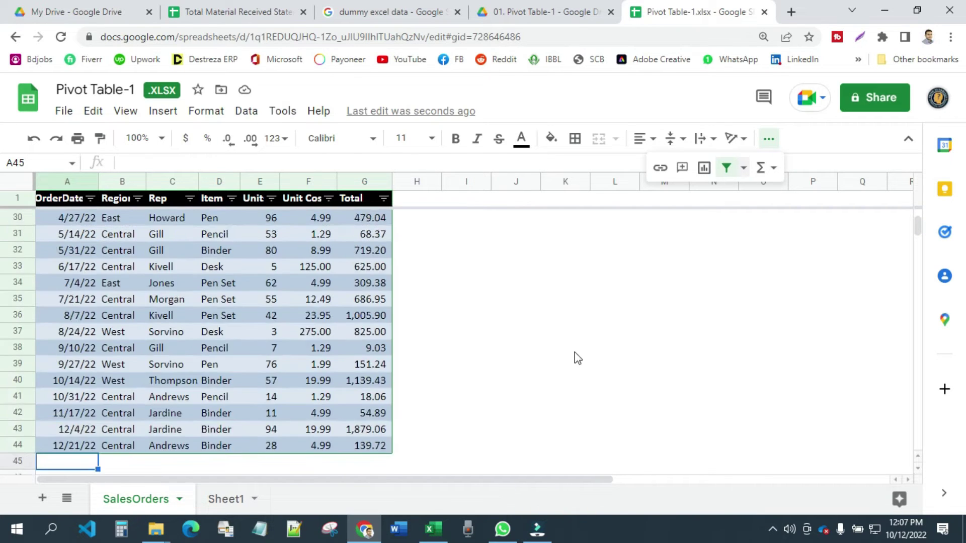
Step: Check the new Sheet1, then go back to SalesOrders
left_click(228, 499)
left_click(291, 280)
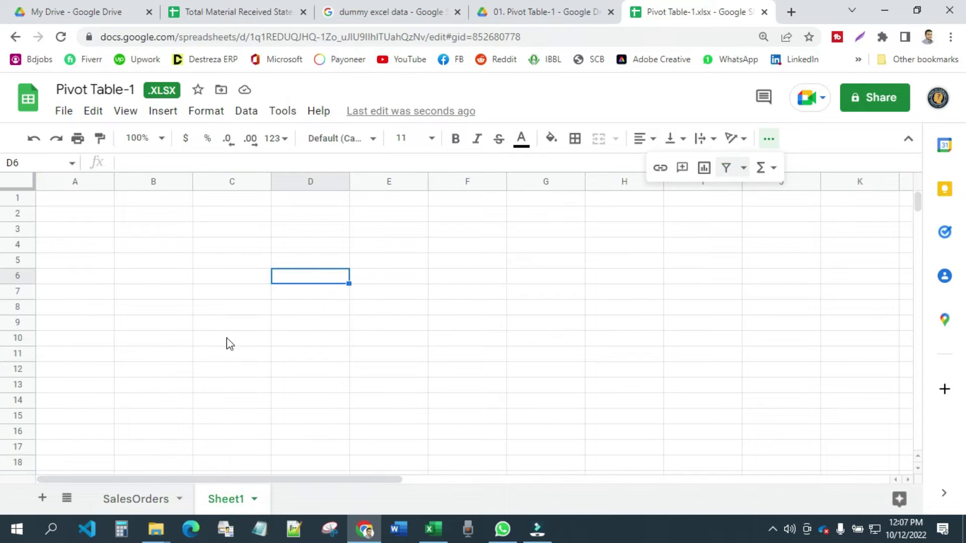
left_click(146, 503)
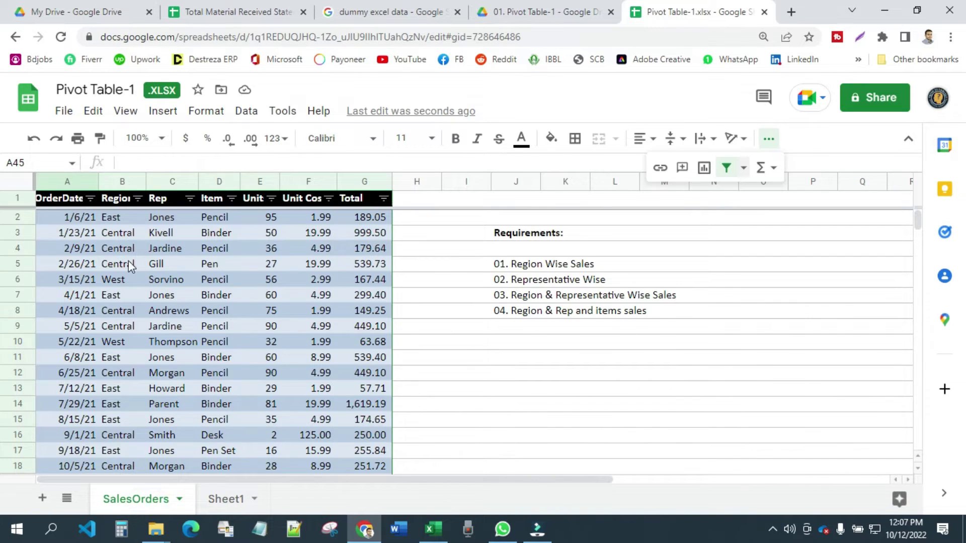
Step: Remove the filter from the SalesOrders header row
left_click(429, 265)
left_click(18, 198)
left_click(727, 168)
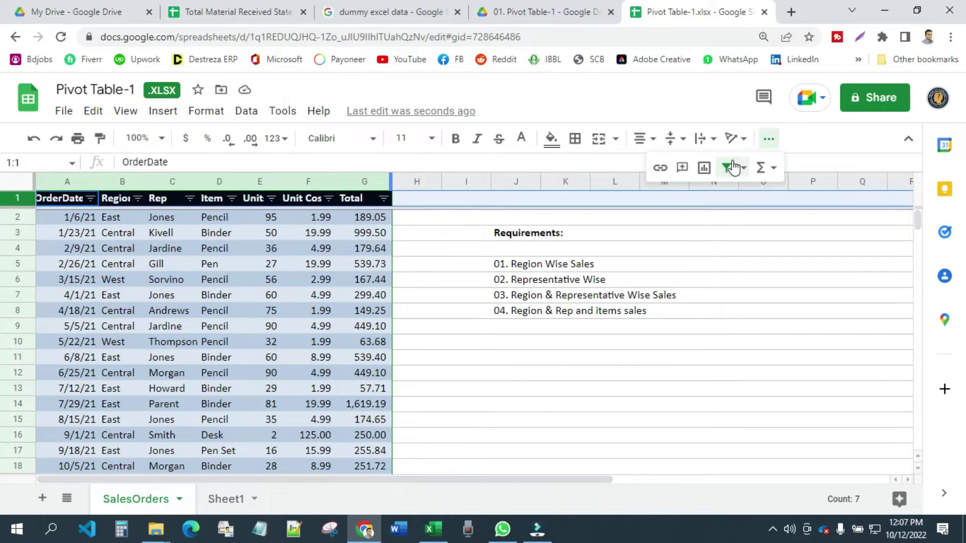
Step: Select the full A1:G44 data range and open the Insert menu
left_click(463, 232)
left_click_drag(60, 201, 380, 344)
scroll(357, 400, "down", 8)
scroll(221, 342, "up", 12)
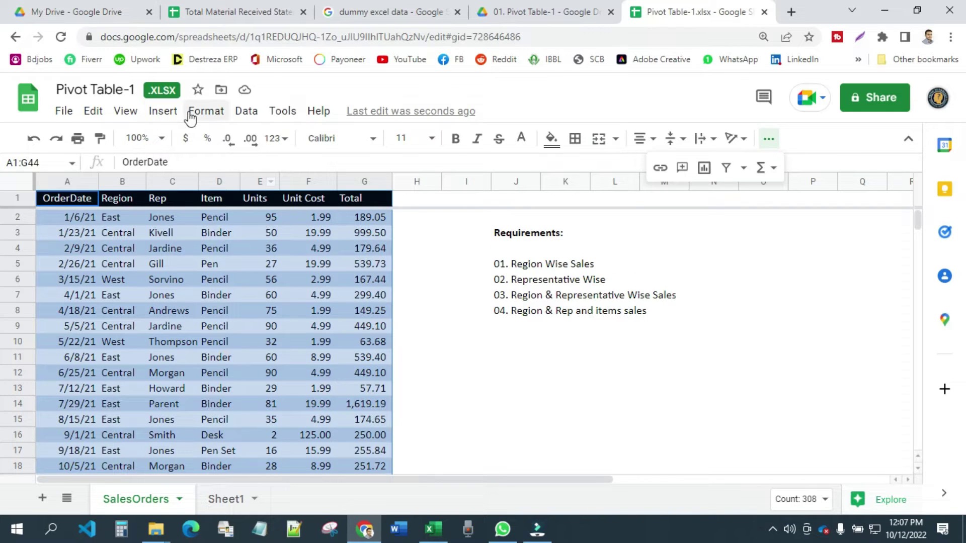
left_click(164, 112)
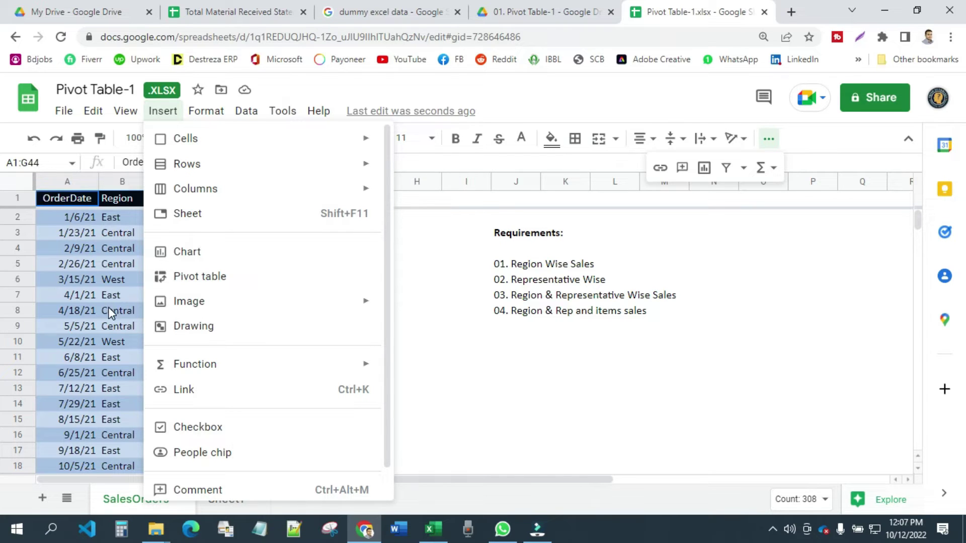
Step: Close the Insert menu and reset the selection back to cell A1
left_click(463, 263)
left_click(471, 234)
left_click_drag(86, 201, 352, 322)
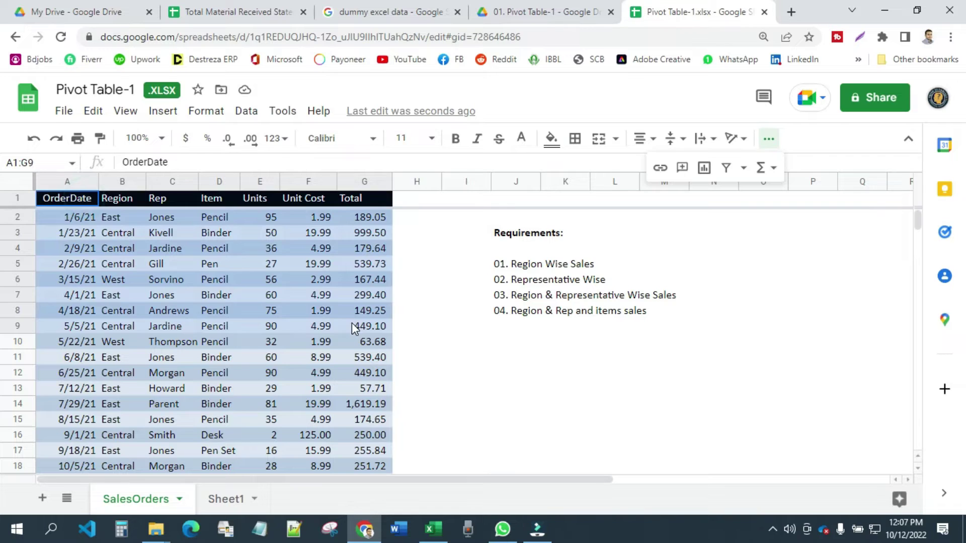
left_click(417, 228)
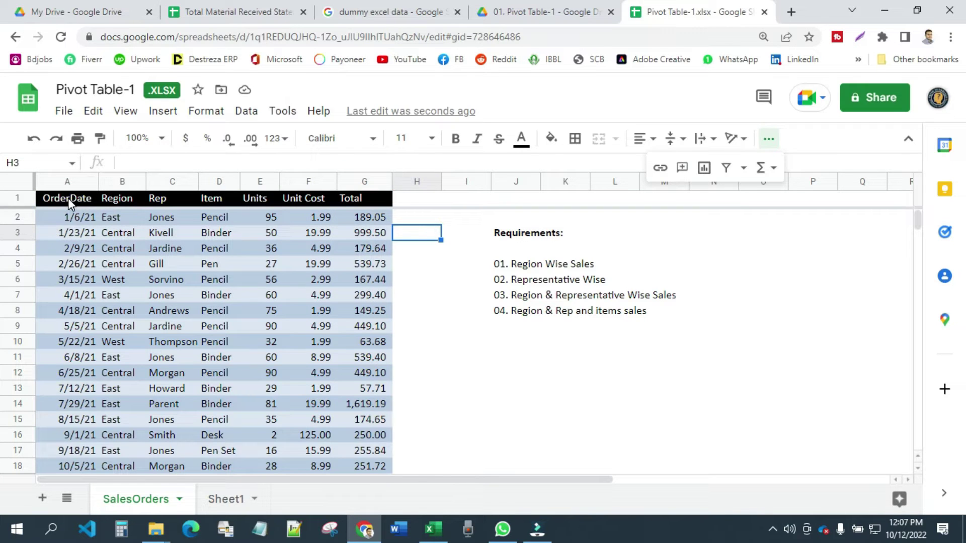
left_click_drag(66, 202, 369, 204)
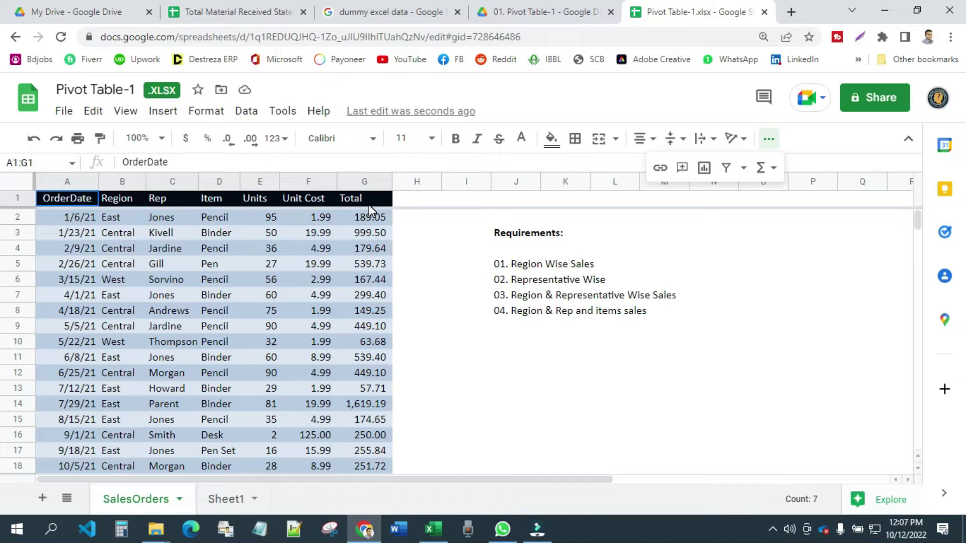
left_click_drag(369, 204, 370, 300)
scroll(276, 463, "down", 9)
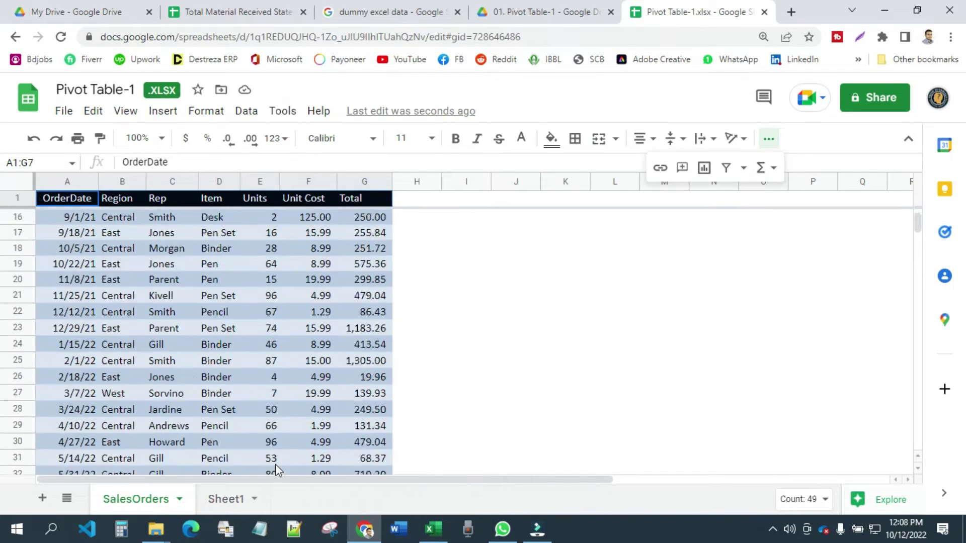
scroll(190, 265, "up", 9)
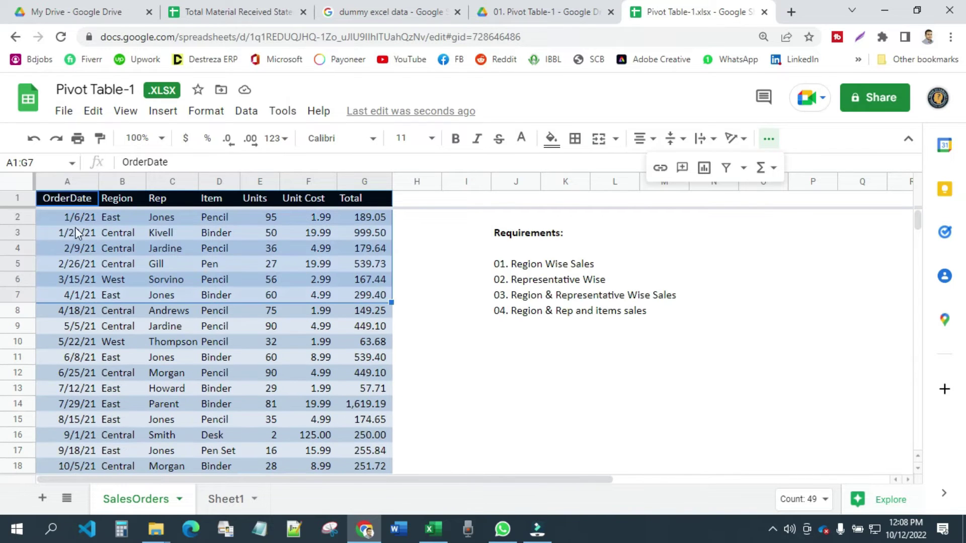
left_click(57, 197)
left_click(378, 248)
key("ctrl+Home")
left_click_drag(151, 234, 347, 531)
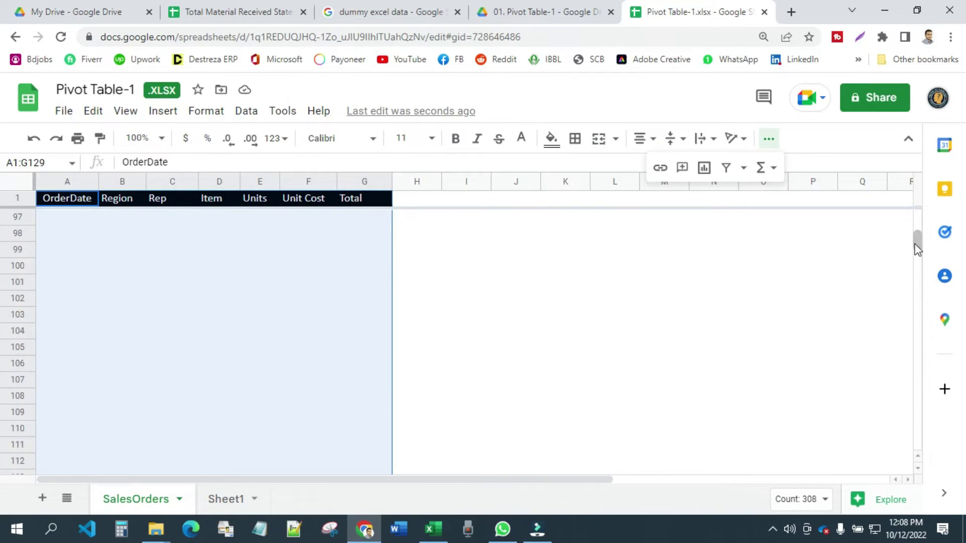
left_click_drag(915, 244, 907, 177)
Step: Select A1:G1 and extend it with Ctrl+Shift+Down to A1:G44
left_click_drag(62, 199, 371, 203)
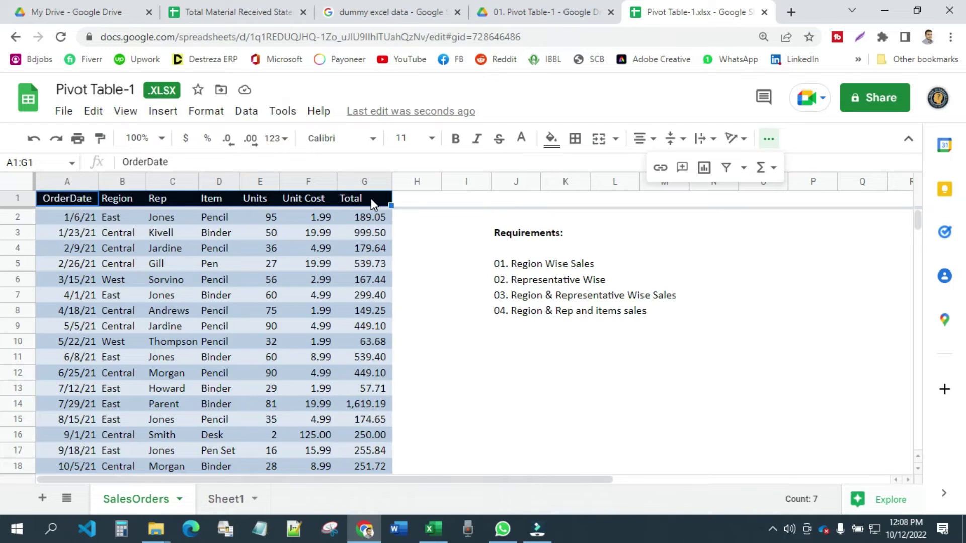
key("ctrl+shift+Down")
scroll(201, 327, "down", 2)
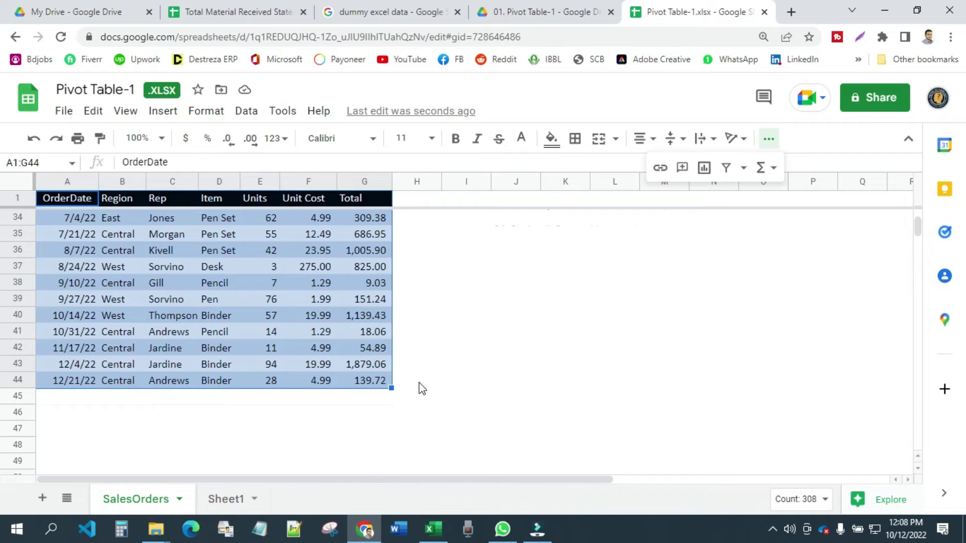
scroll(421, 388, "up", 10)
Step: Start typing the Ctrl+Shift+Down Arrow reminder note in cell I13
left_click(482, 391)
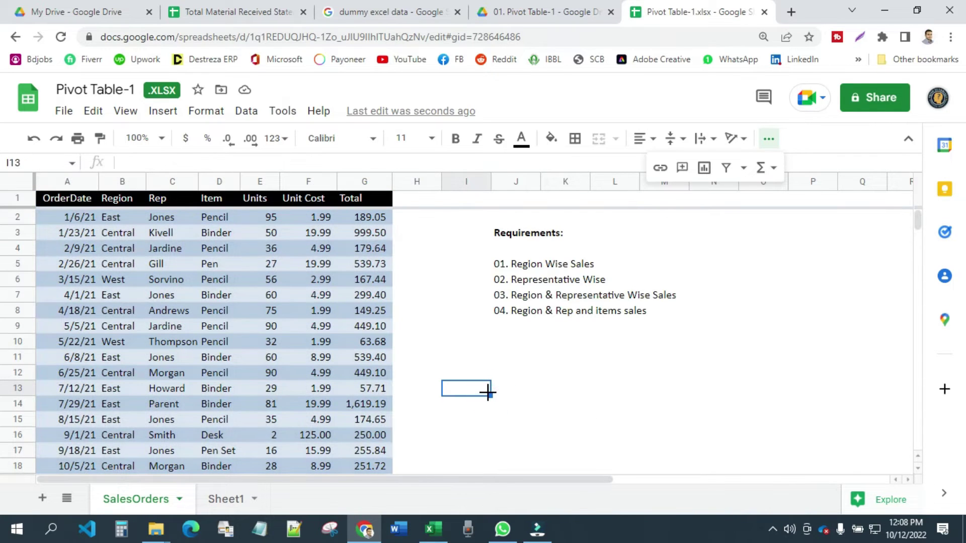
type("C+Shift=")
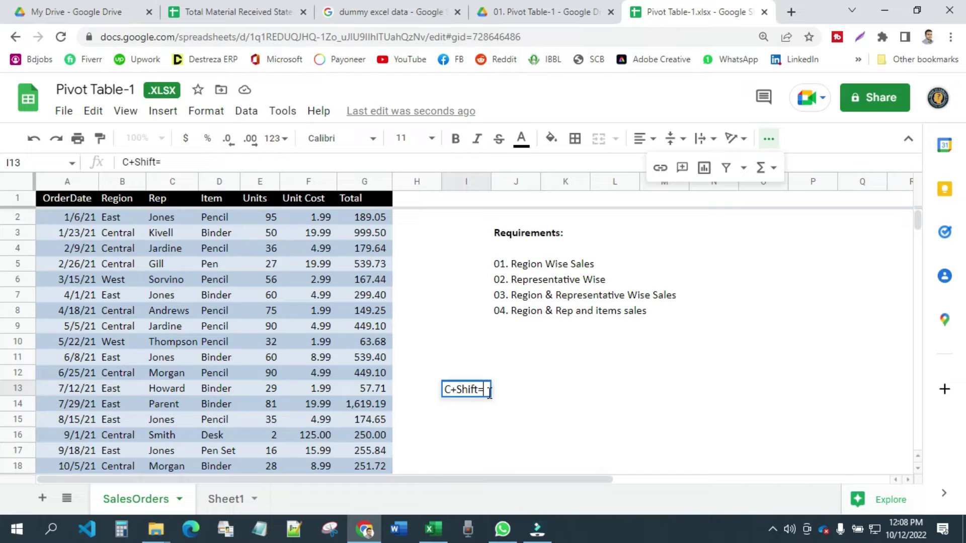
type("Dow")
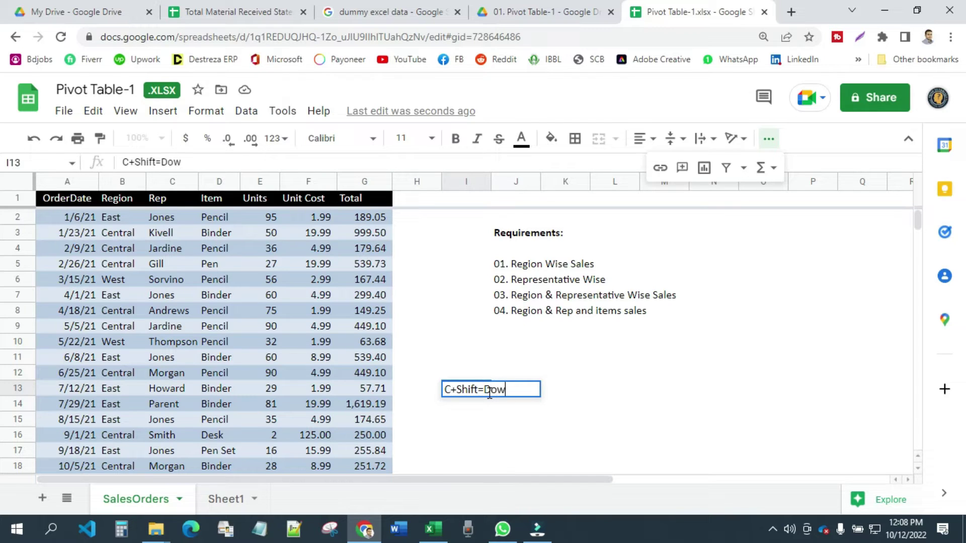
type("n Arrow")
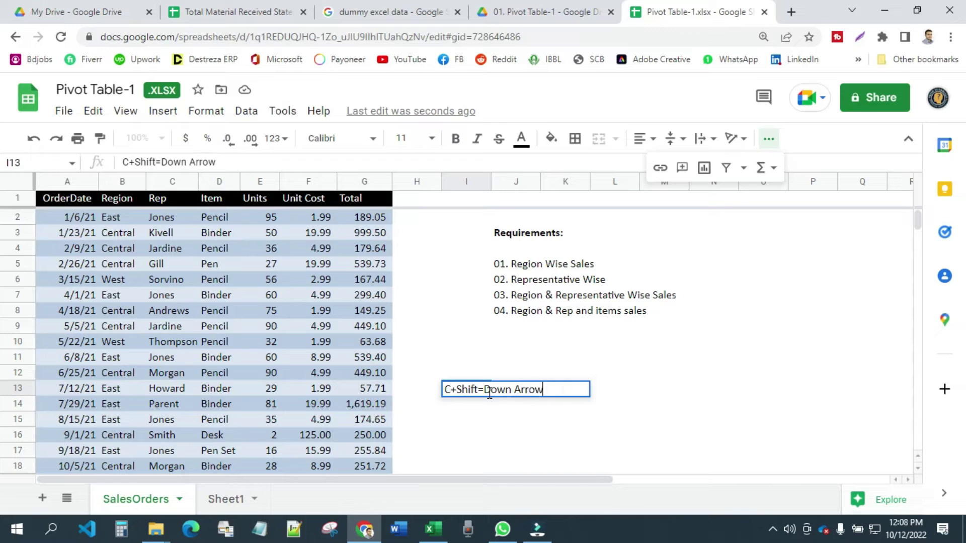
Step: Commit the 'C+Shift=Down Arrow' note in I13, then select A1:G44 with Ctrl+Shift+Down
key("Return")
left_click(567, 406)
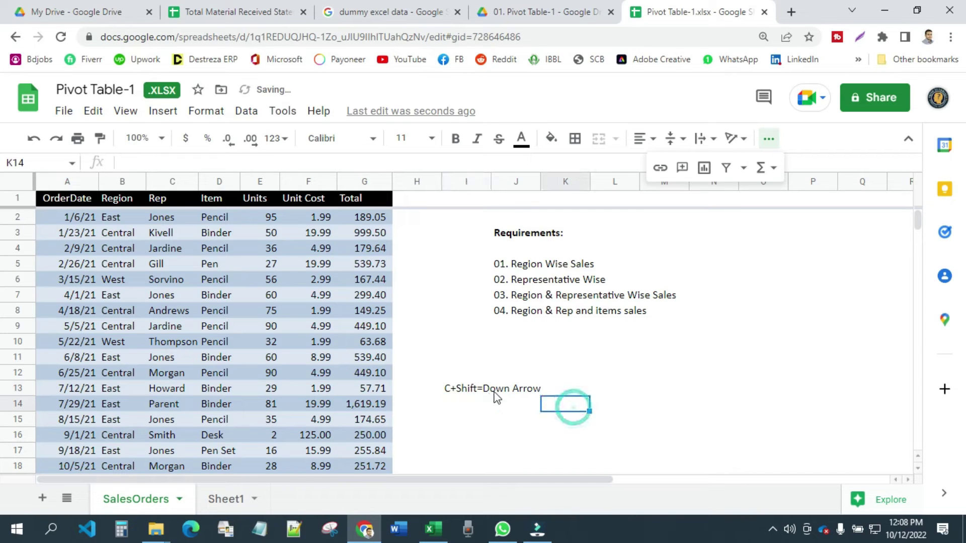
left_click_drag(48, 200, 373, 201)
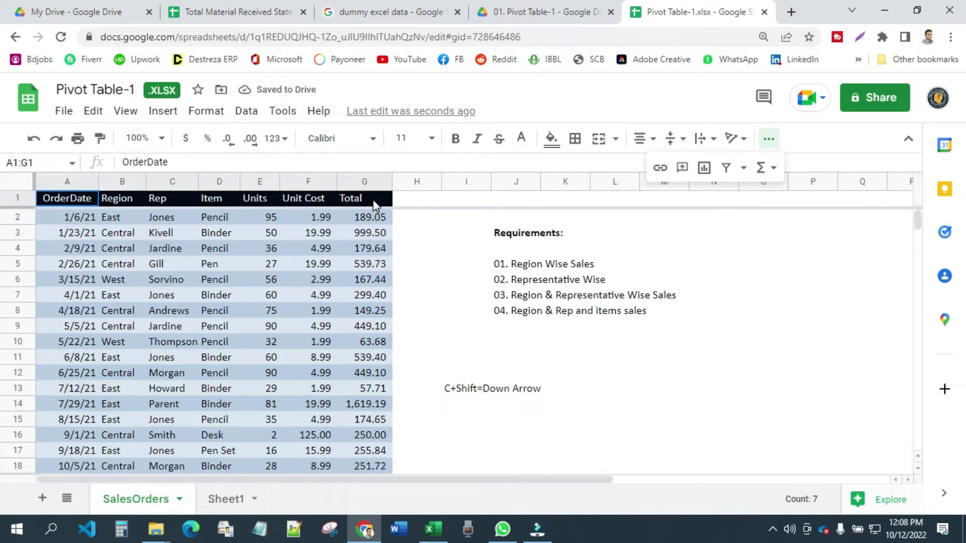
key("ctrl+shift+Down")
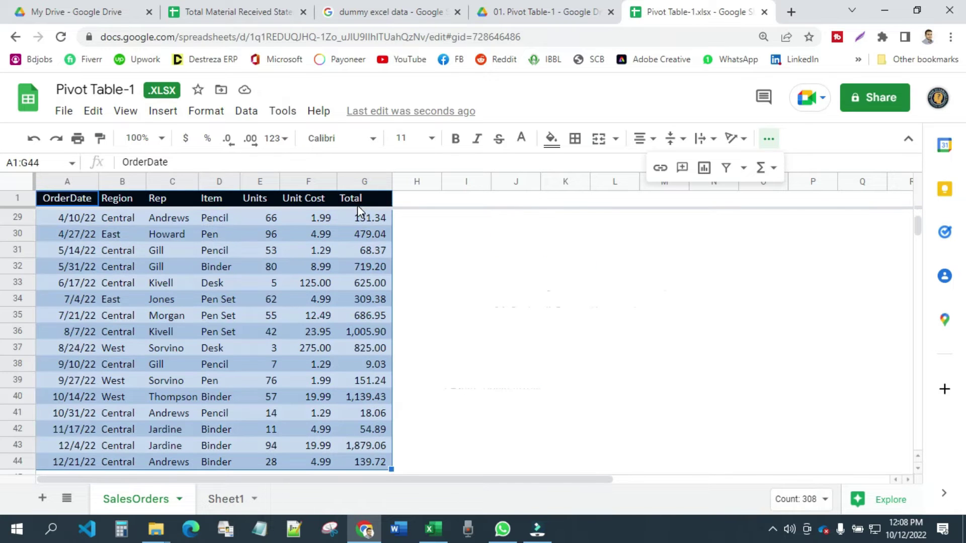
scroll(405, 255, "down", 3)
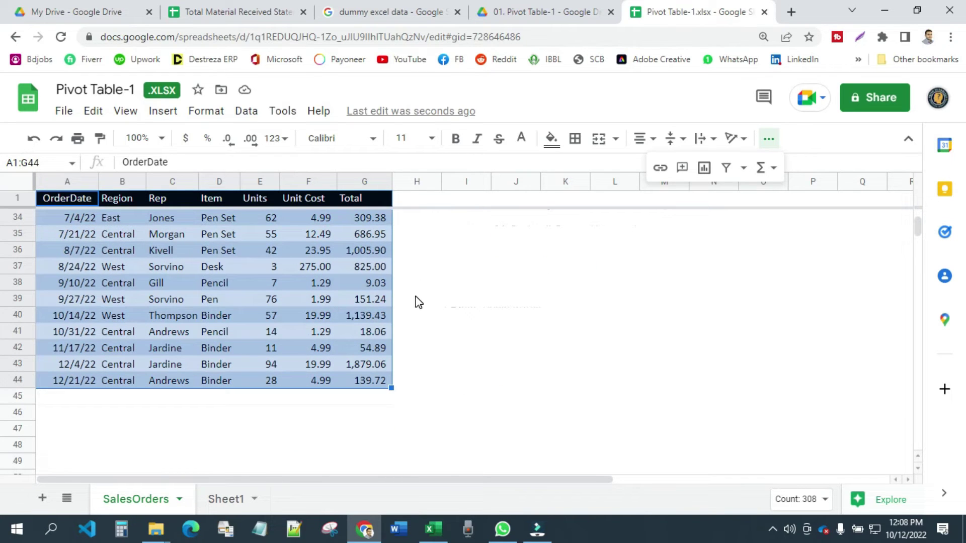
scroll(302, 335, "up", 1)
scroll(307, 326, "up", 10)
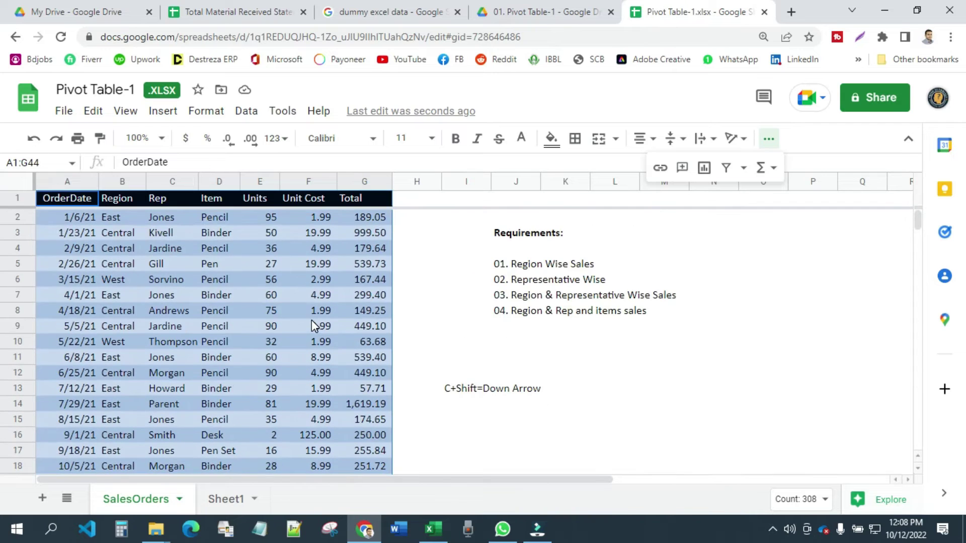
Step: Start a pivot table from SalesOrders!A1:G44, placing it on an existing sheet
left_click(163, 111)
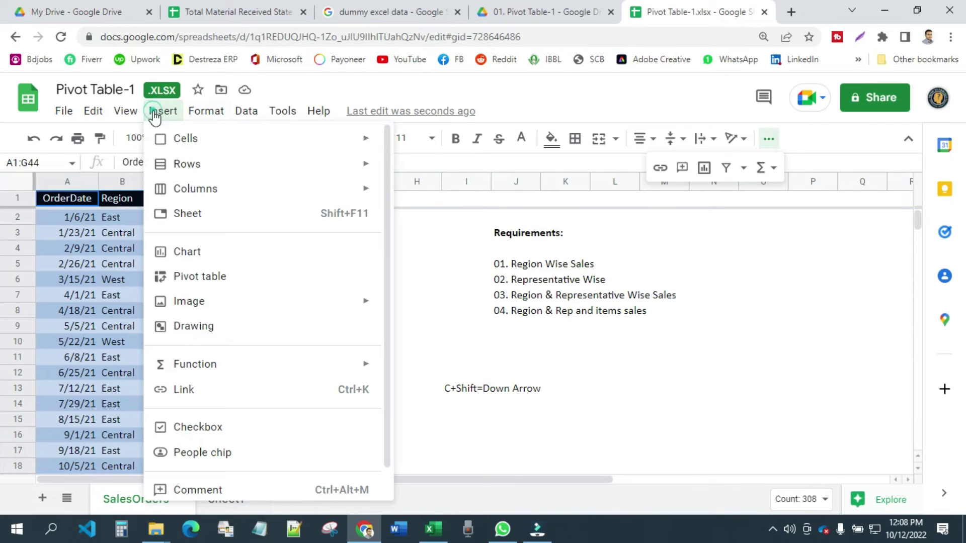
left_click(193, 281)
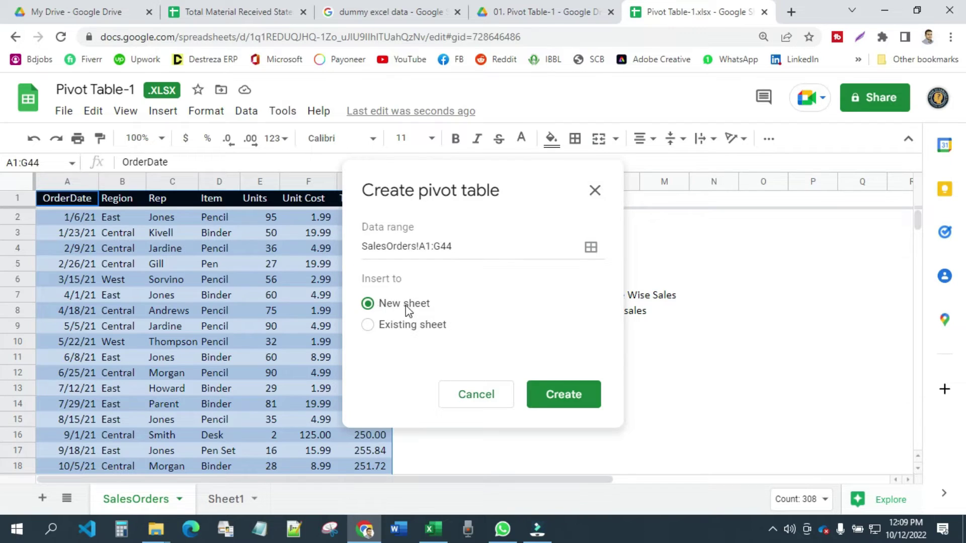
left_click(459, 244)
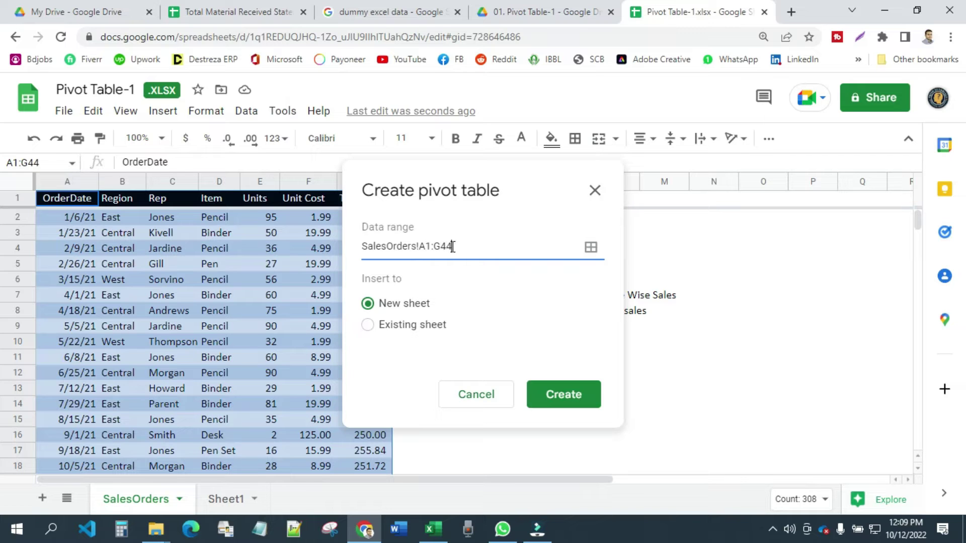
scroll(122, 391, "down", 10)
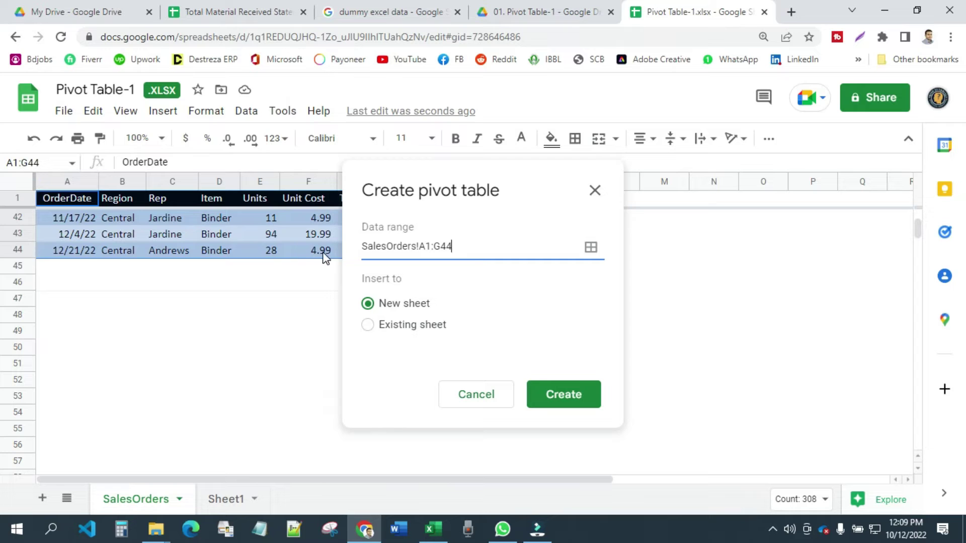
scroll(209, 302, "up", 8)
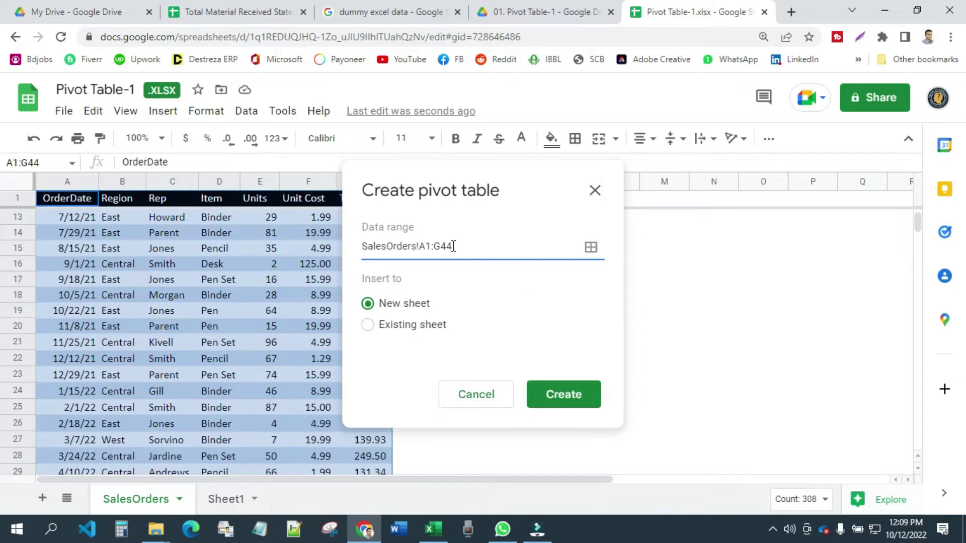
left_click_drag(472, 246, 369, 254)
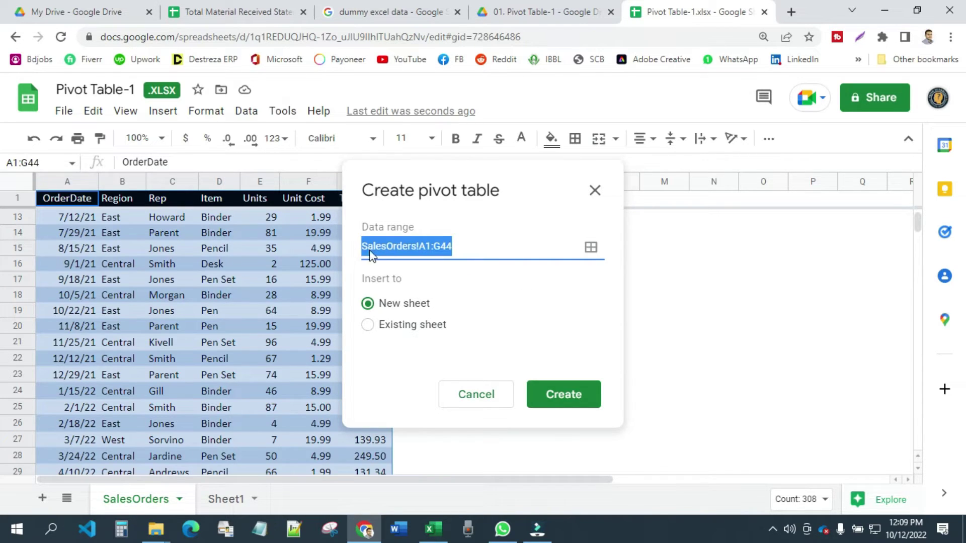
left_click(525, 250)
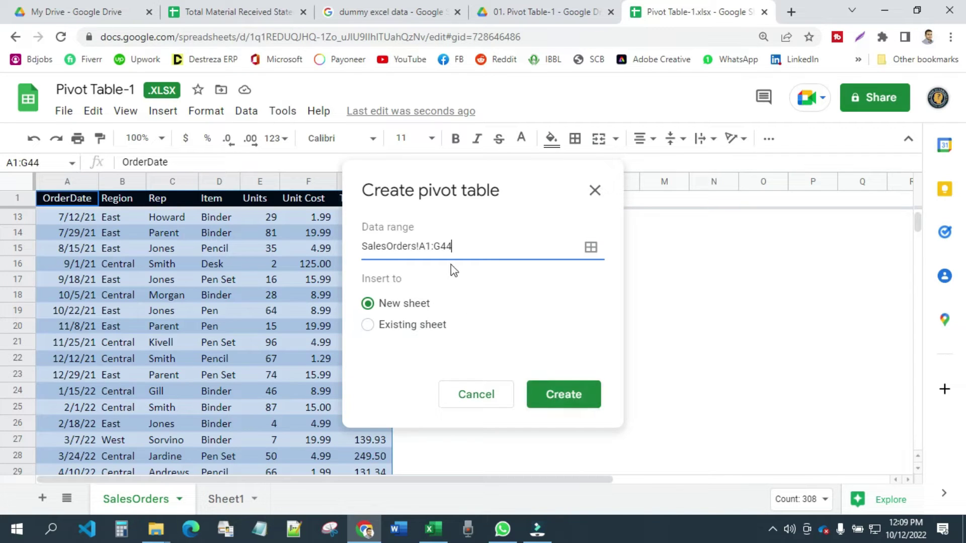
left_click(369, 326)
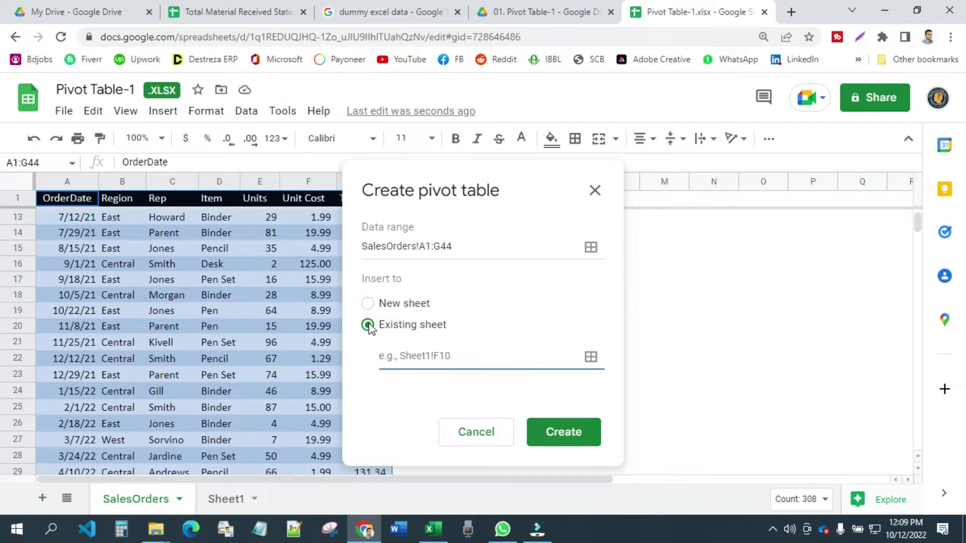
Step: Set the new SalesOrders pivot table's location to Sheet1!B5 and create it
left_click(466, 356)
left_click(591, 358)
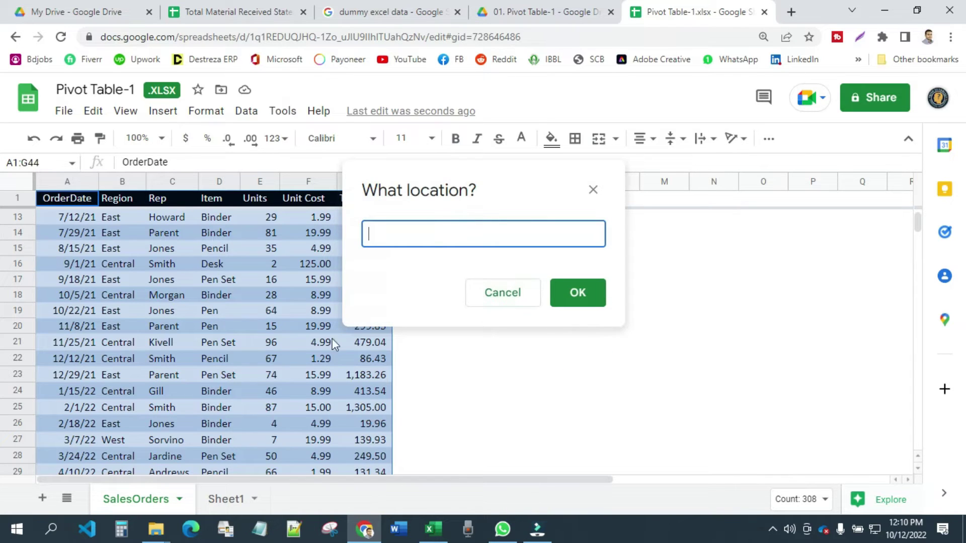
left_click(224, 498)
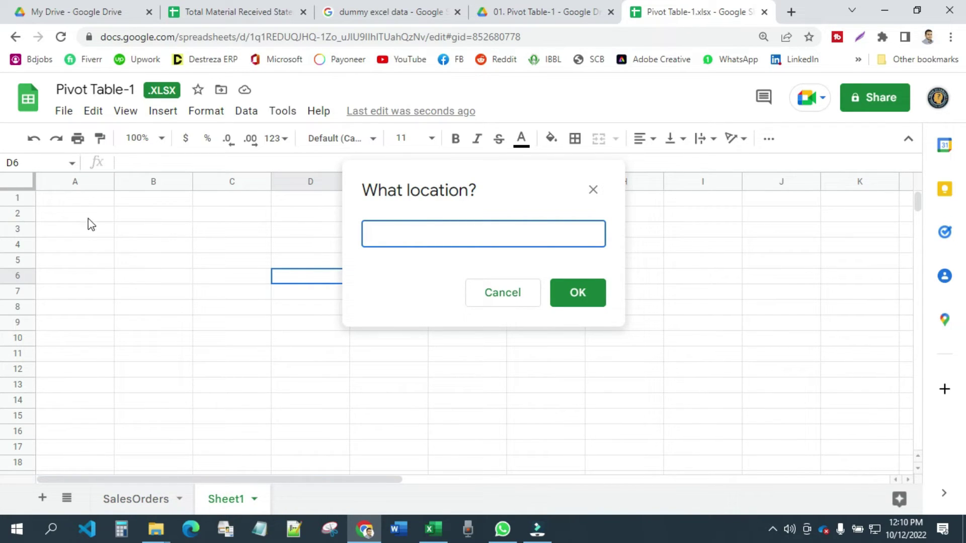
left_click(84, 201)
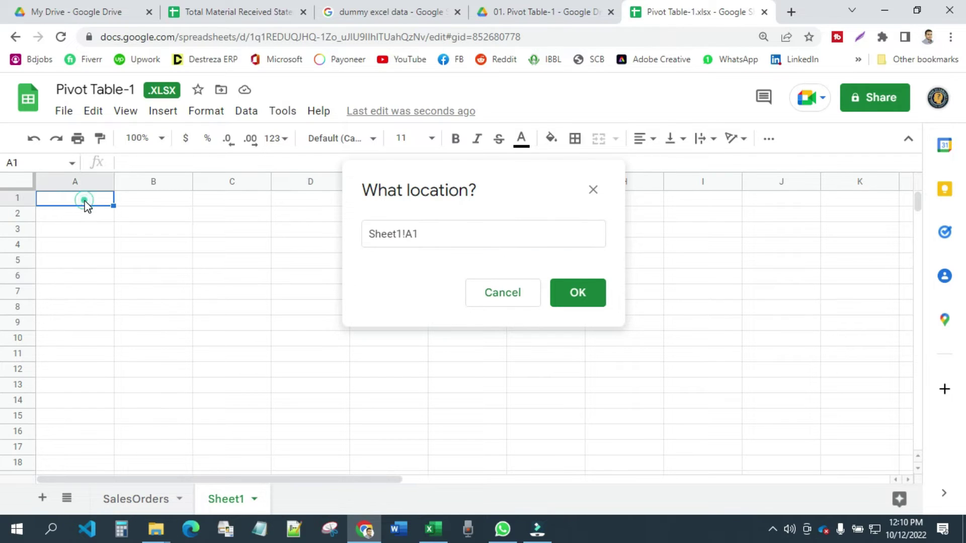
left_click(97, 231)
left_click(208, 247)
left_click(724, 258)
left_click(806, 318)
left_click(188, 368)
left_click(125, 230)
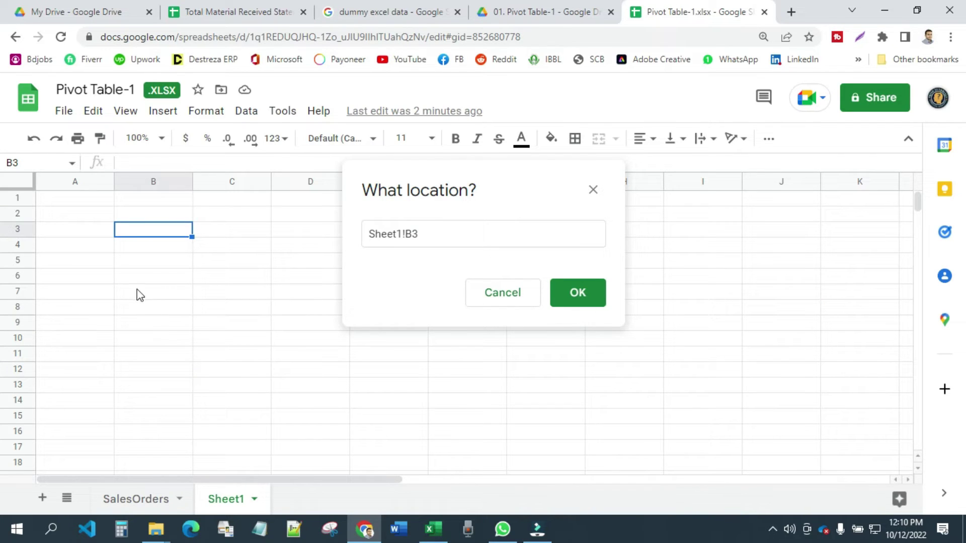
left_click(125, 260)
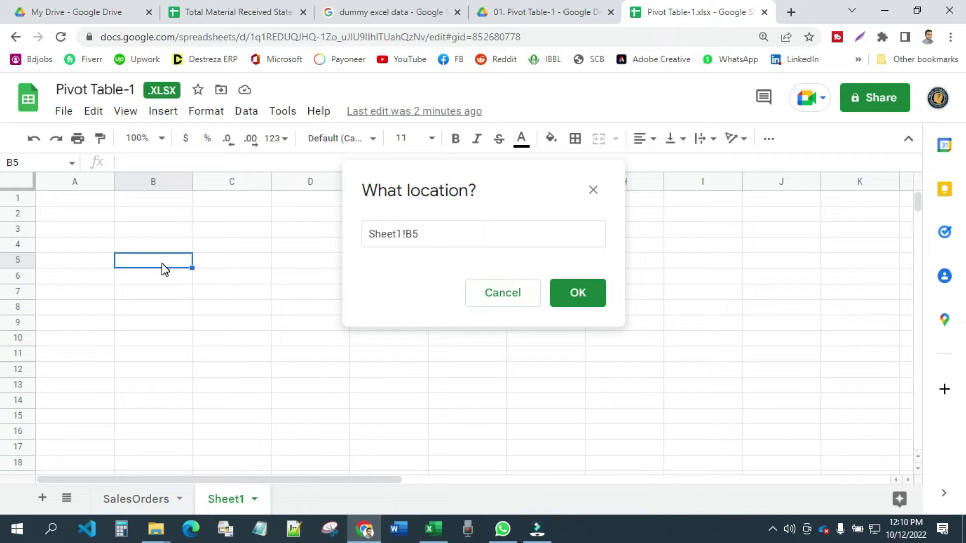
left_click(581, 295)
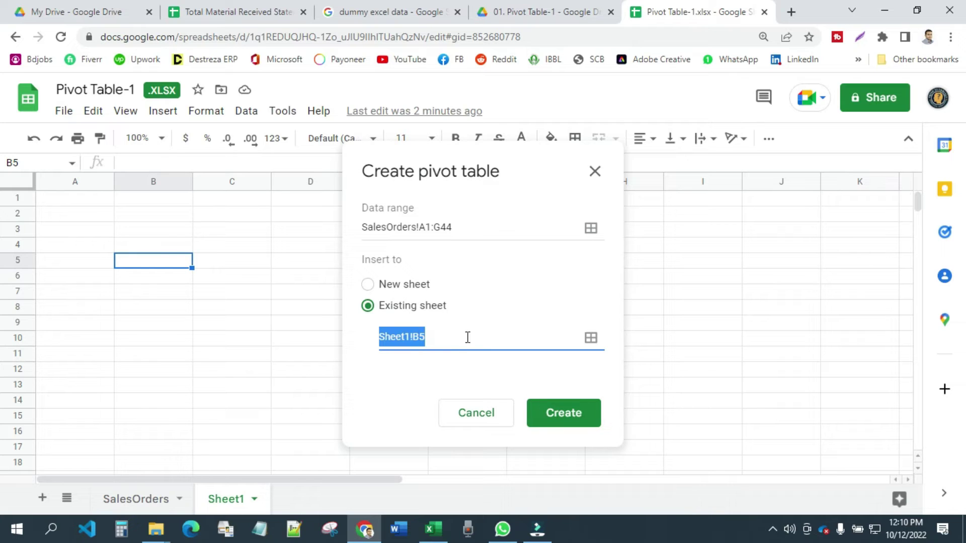
left_click(572, 412)
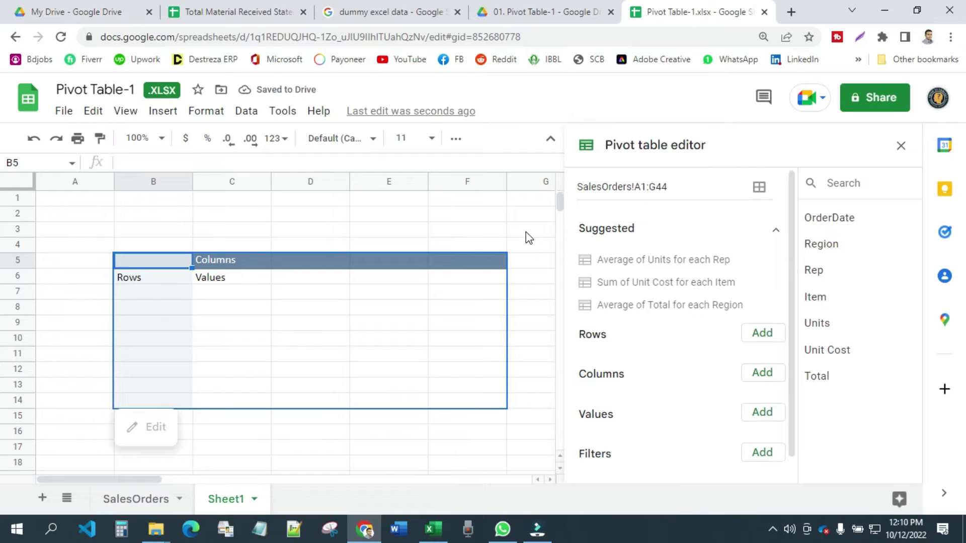
Step: Inspect the empty pivot's rows 6–13, columns B–F and the Rows cell B6 on Sheet1
scroll(237, 346, "down", 3)
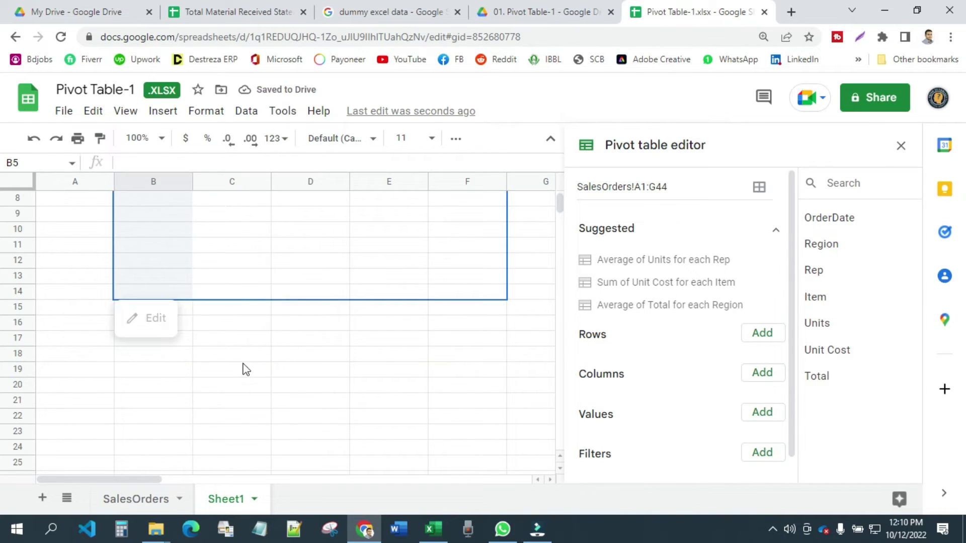
scroll(244, 366, "up", 3)
left_click(521, 229)
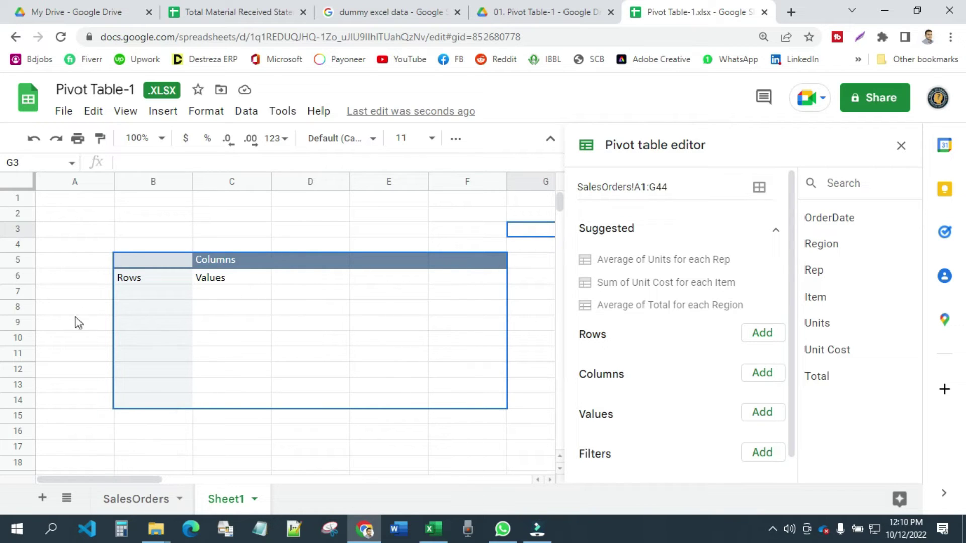
left_click_drag(18, 275, 18, 401)
left_click_drag(134, 181, 463, 208)
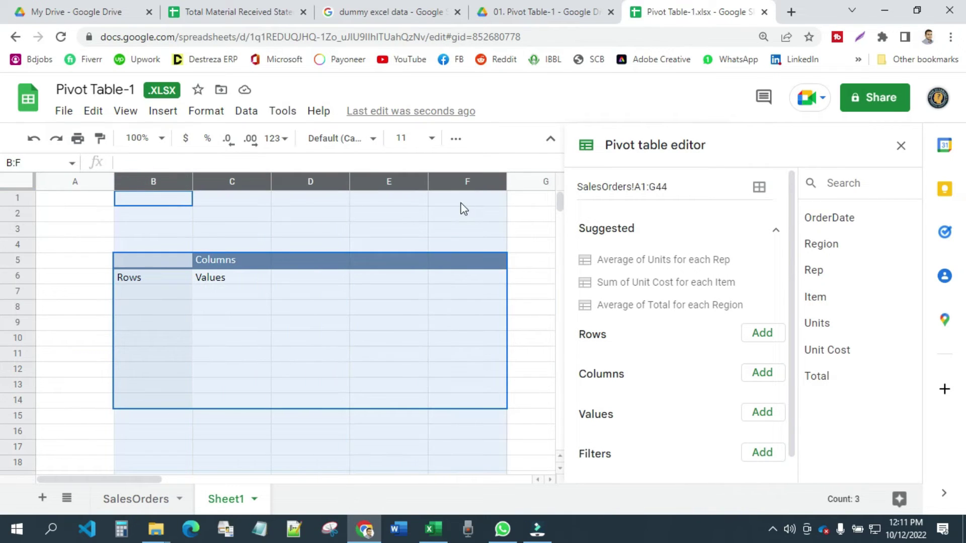
left_click(151, 277)
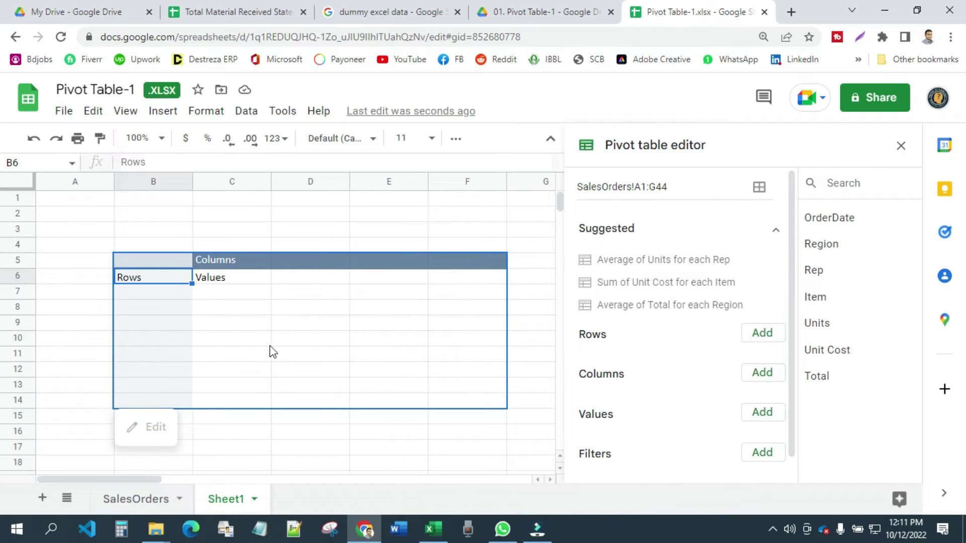
Step: Review the SalesOrders data, then inspect pivot cells B7 to B9 back on Sheet1
left_click(141, 498)
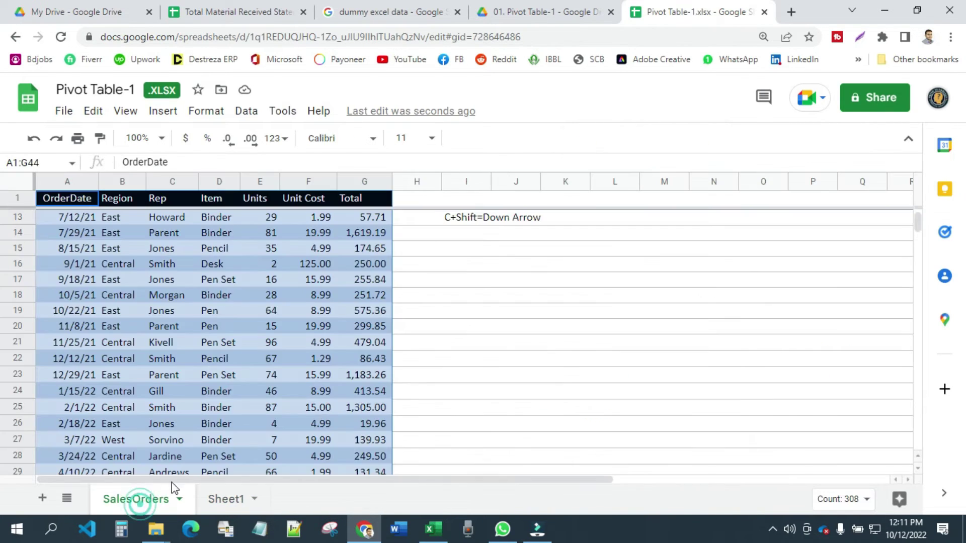
scroll(486, 320, "up", 4)
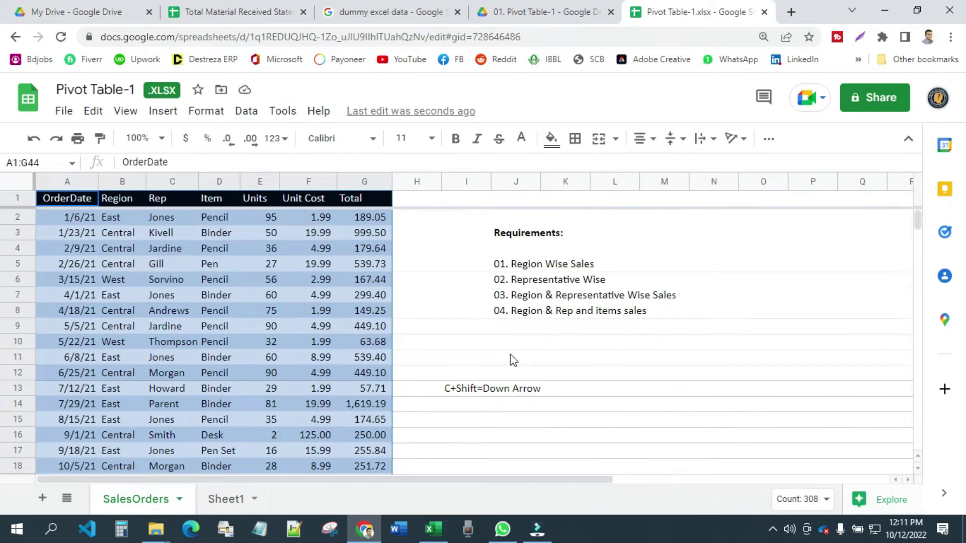
left_click(552, 357)
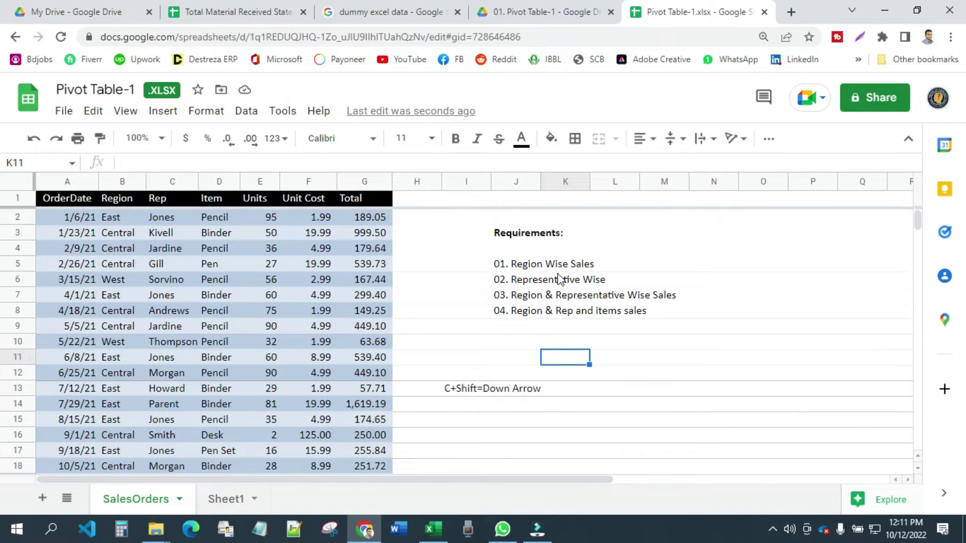
left_click(215, 499)
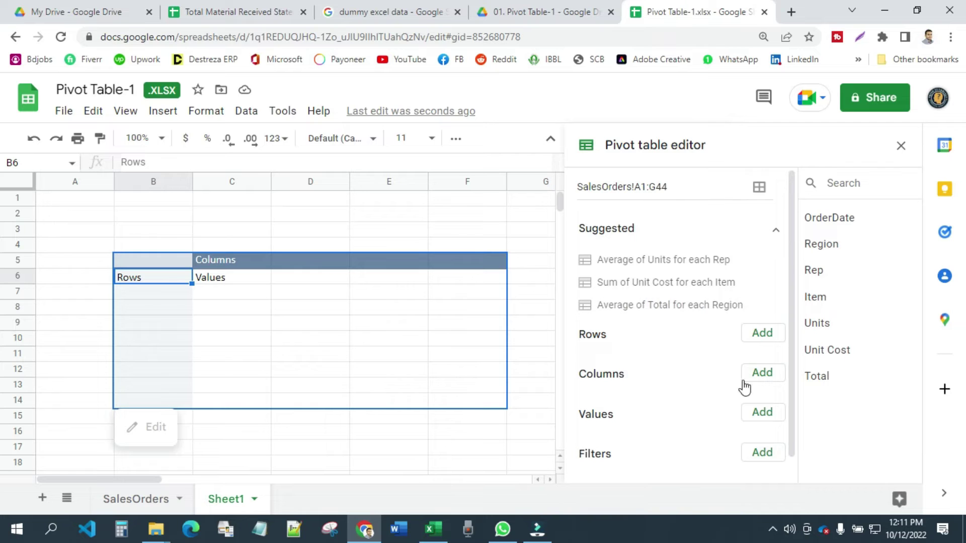
scroll(659, 318, "down", 1)
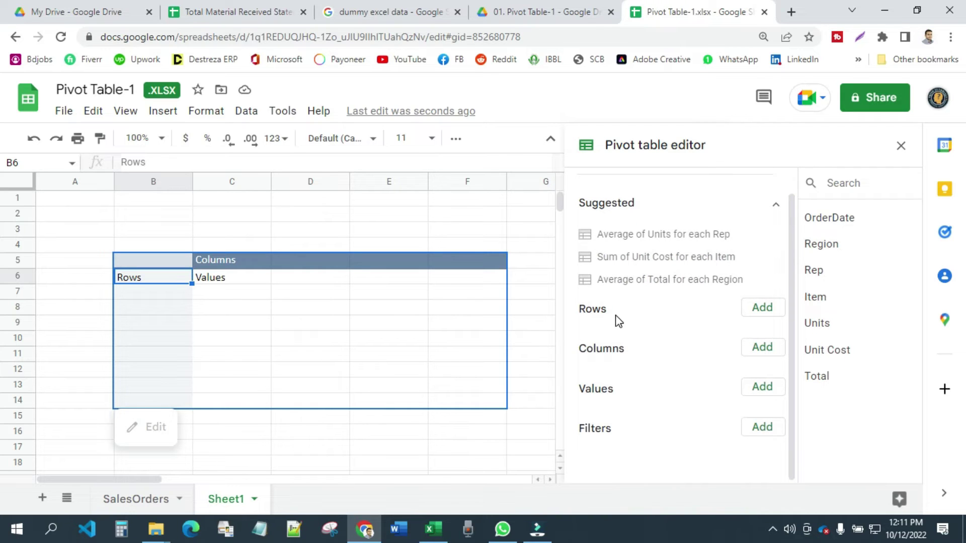
left_click(138, 298)
left_click(138, 310)
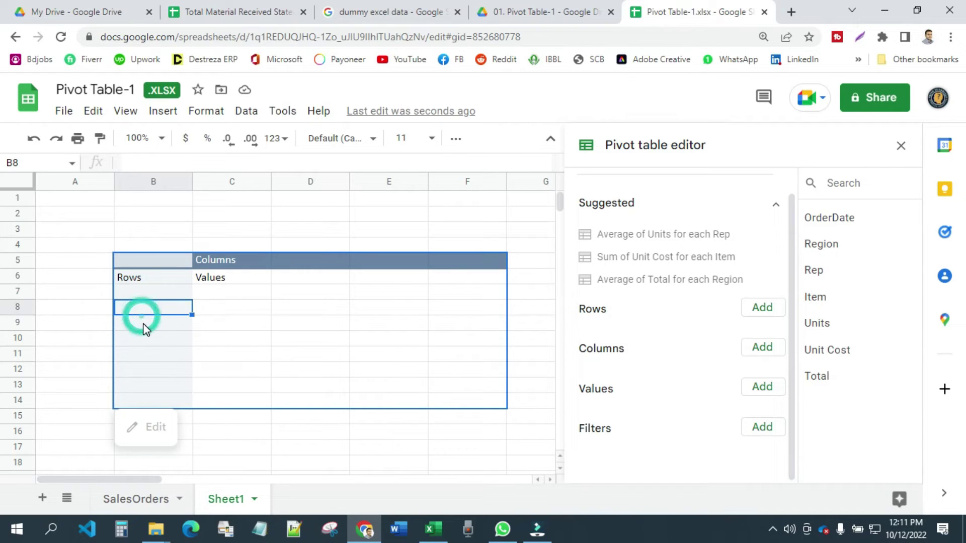
left_click(142, 323)
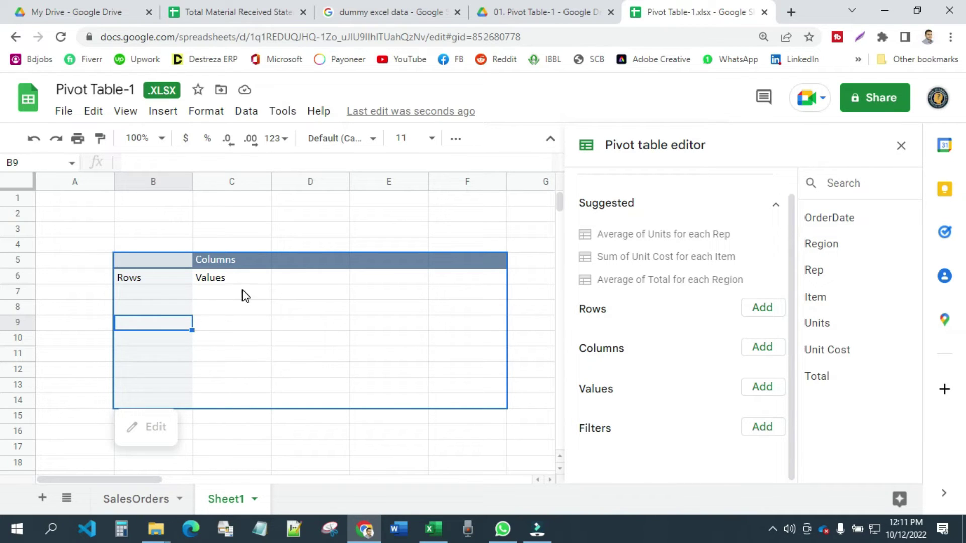
left_click(168, 293)
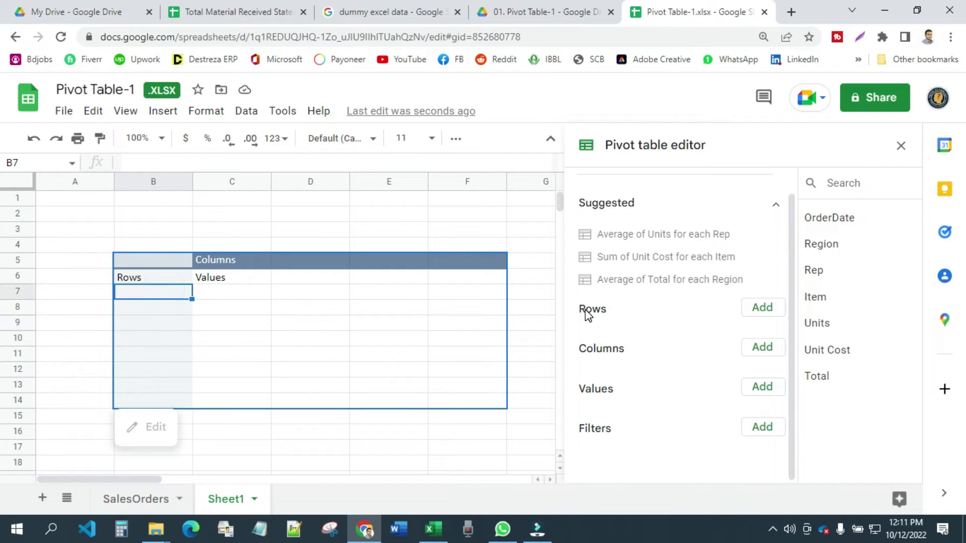
Step: Open the pivot's Rows field list and check the SalesOrders header row A1:G1
left_click(770, 311)
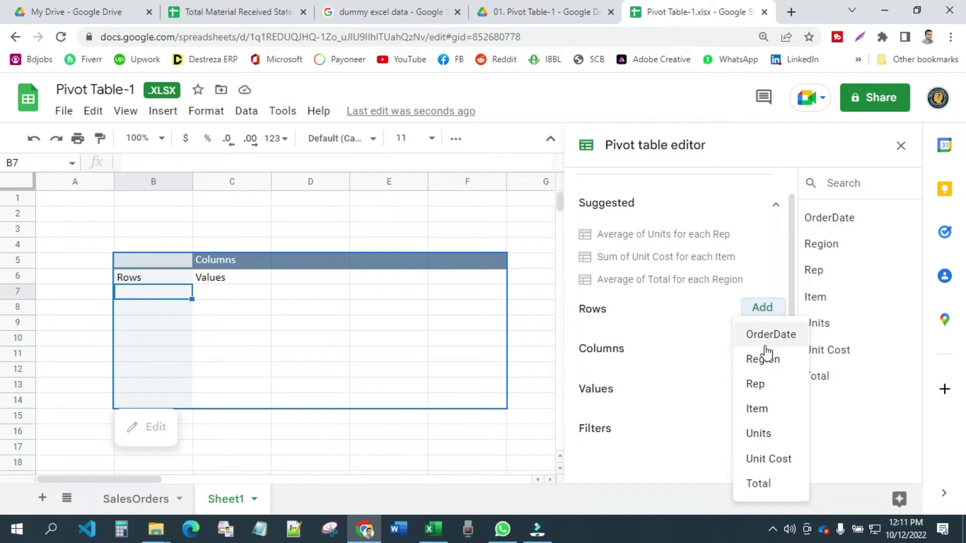
left_click(144, 499)
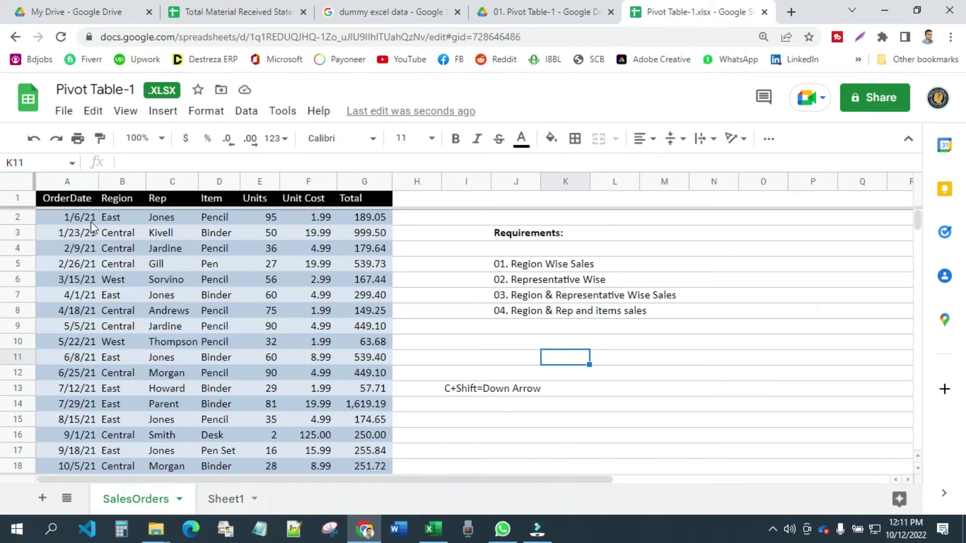
left_click_drag(64, 201, 357, 199)
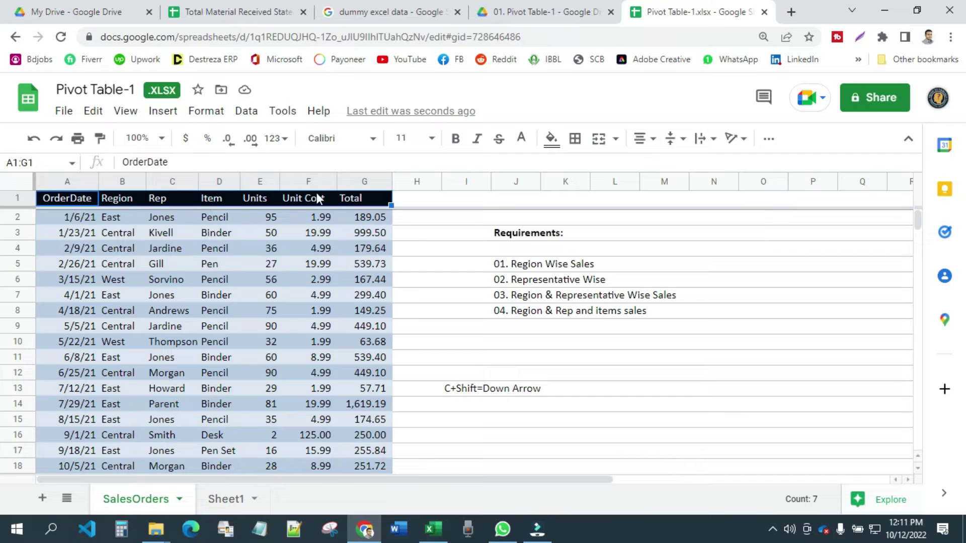
Step: Group the pivot rows by Region (Central, East, West), then scroll through the SalesOrders data
left_click(225, 498)
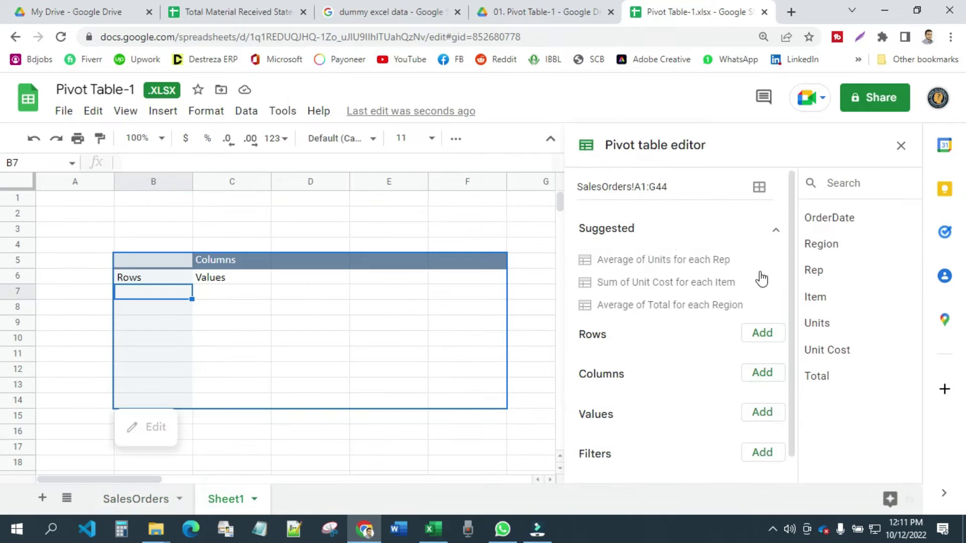
left_click(761, 335)
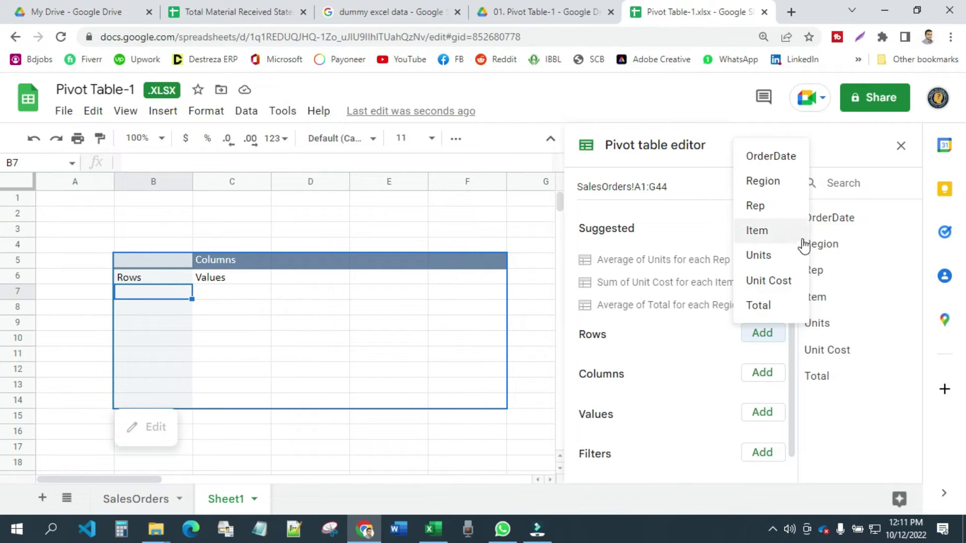
left_click(765, 181)
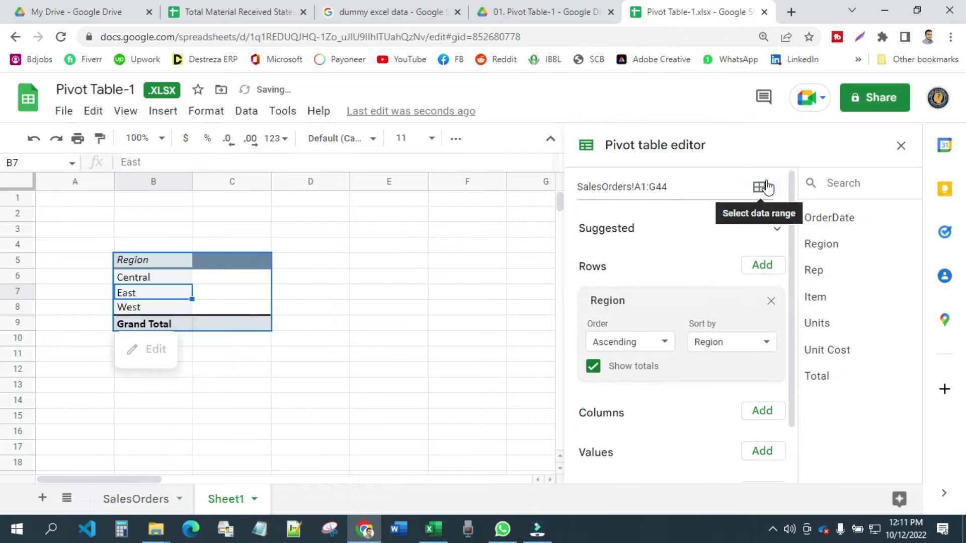
left_click(317, 312)
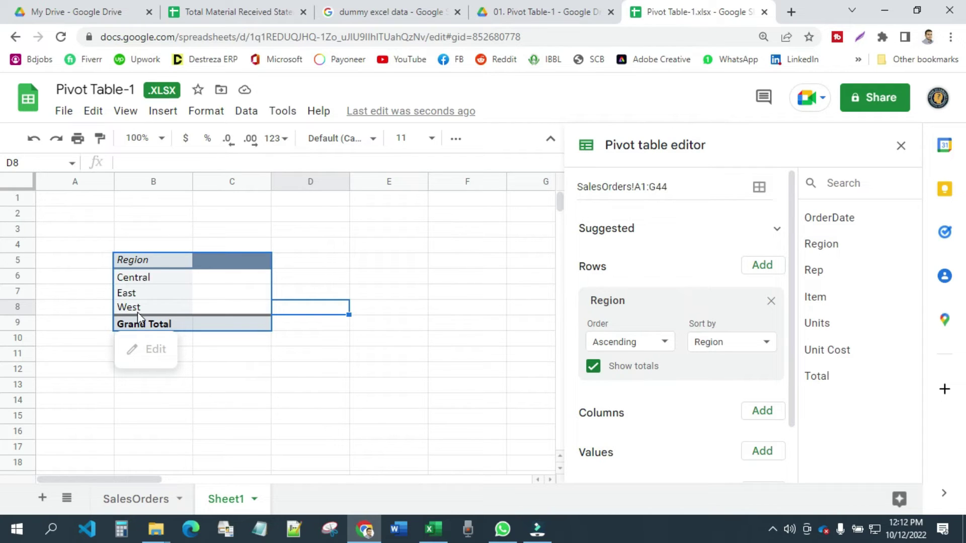
left_click(146, 507)
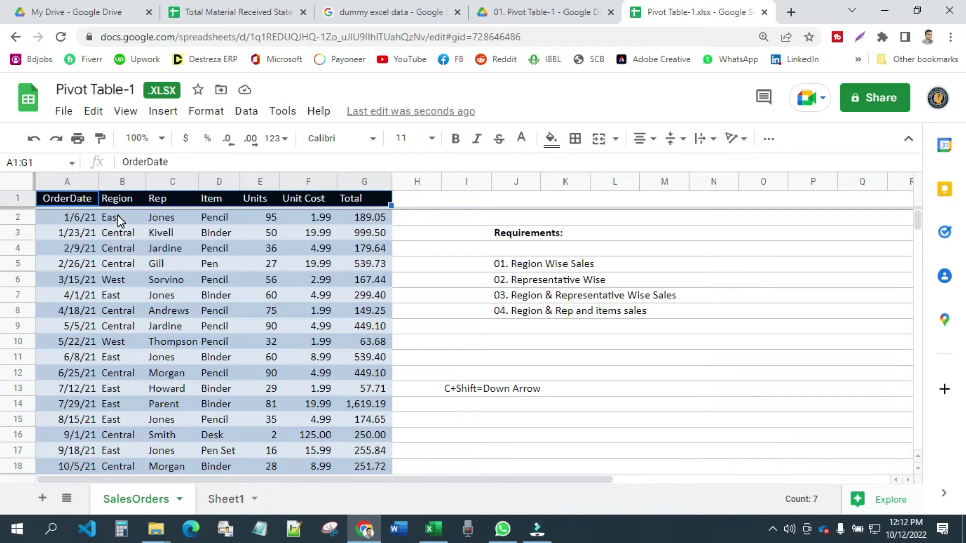
scroll(119, 388, "down", 12)
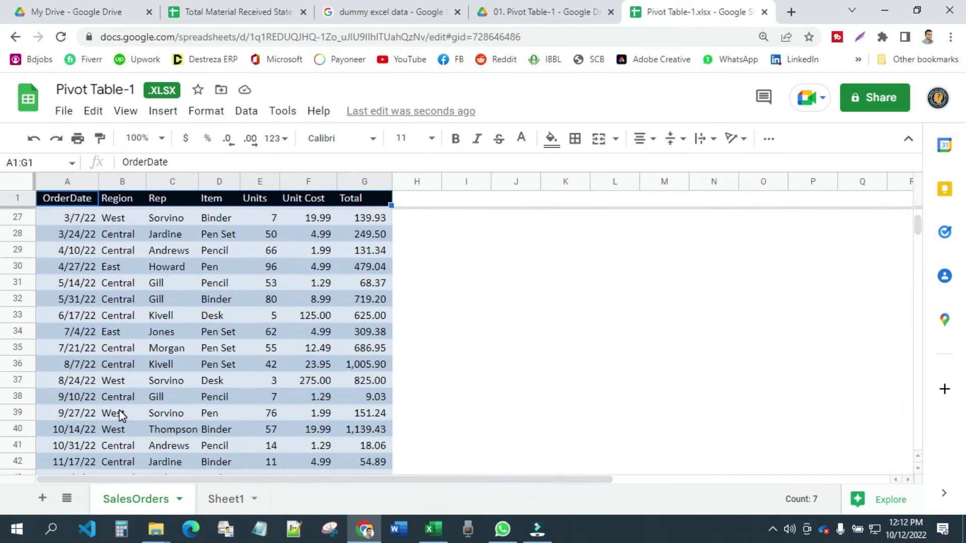
Step: Change the last order's region in SalesOrders cell B44 to Dhaka
scroll(120, 375, "up", 12)
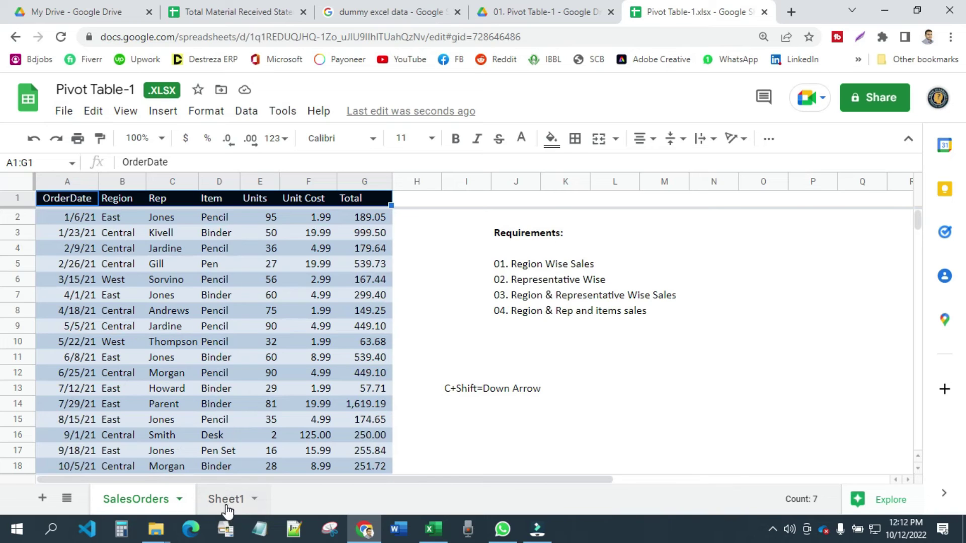
left_click(227, 500)
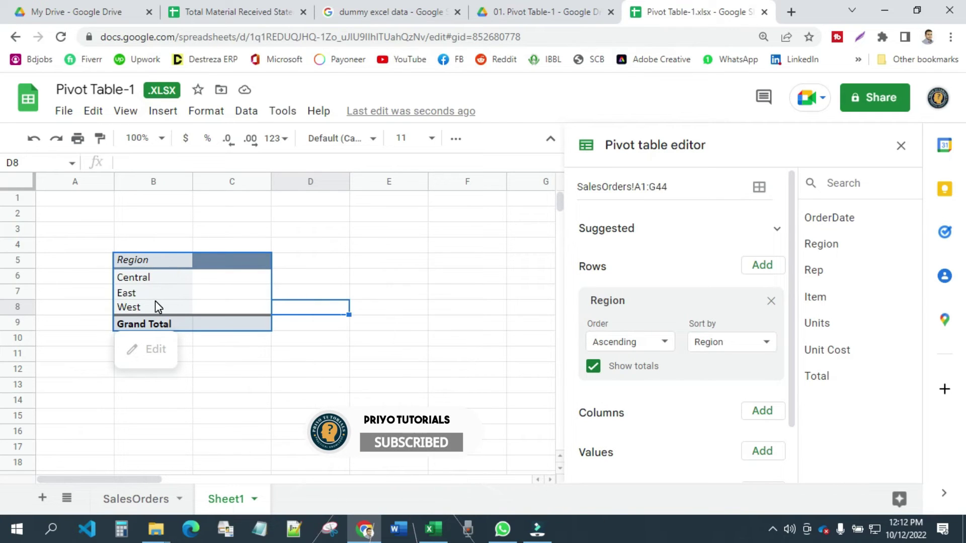
left_click(148, 503)
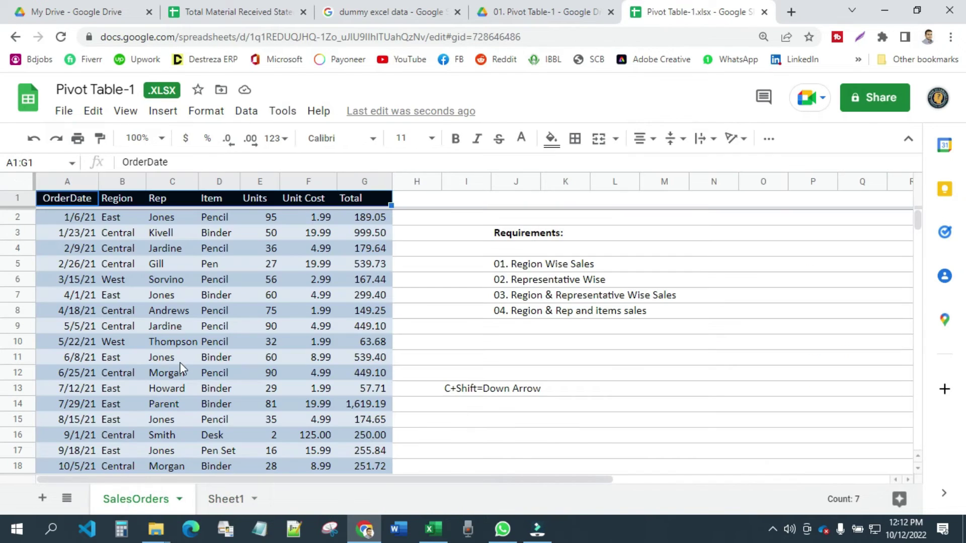
left_click(118, 357)
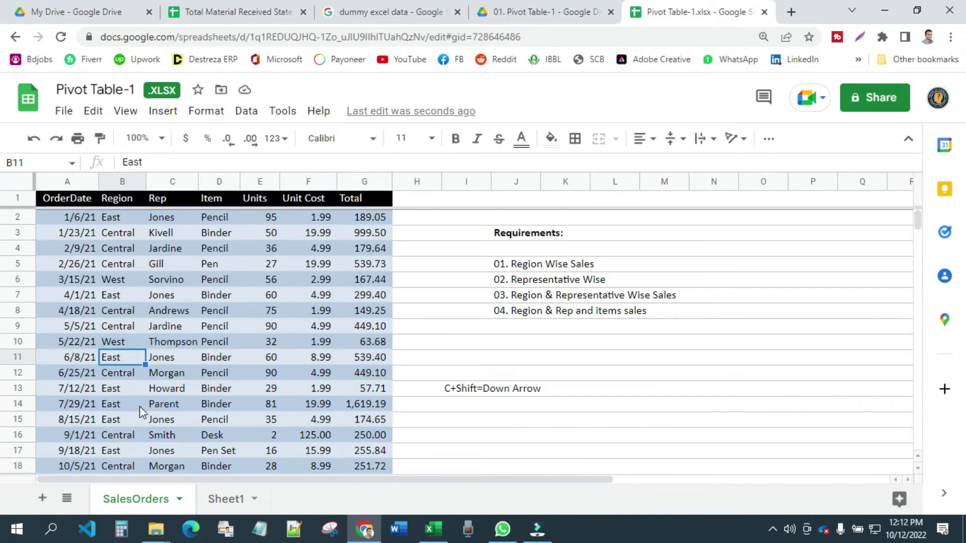
scroll(141, 409, "down", 12)
scroll(144, 416, "up", 1)
left_click(121, 332)
type("Dhaka")
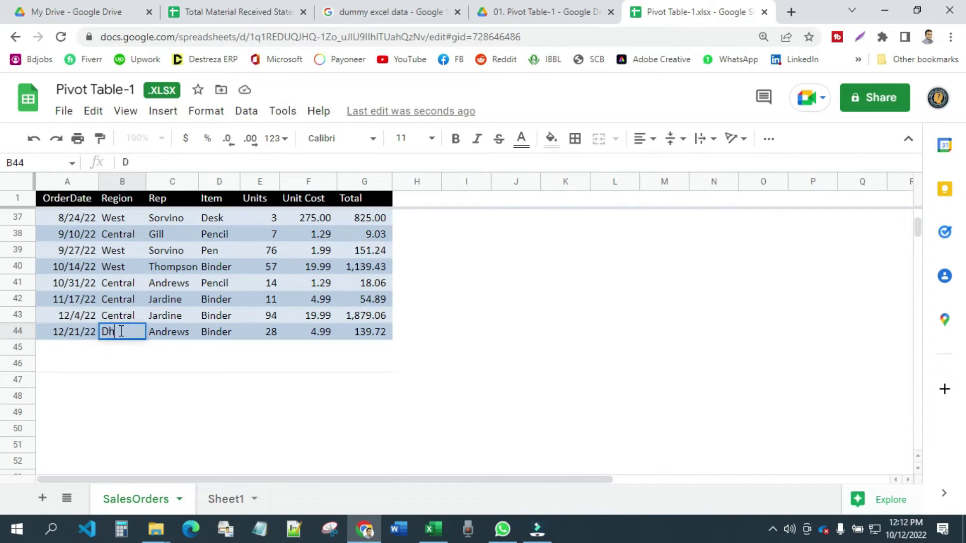
key("Tab")
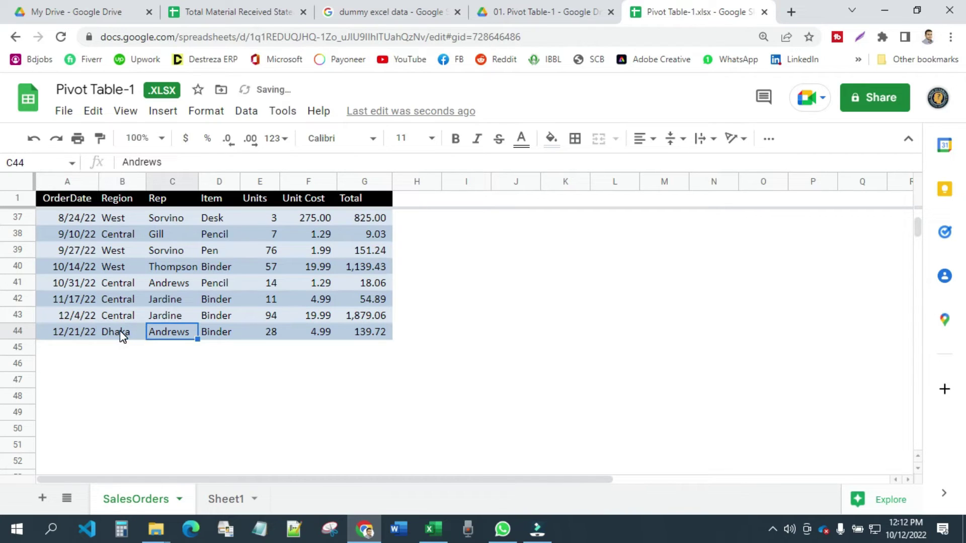
Step: Check that Sheet1's pivot now includes a Dhaka row
left_click(291, 396)
left_click(226, 499)
left_click(503, 330)
mouse_move(198, 324)
left_click(139, 295)
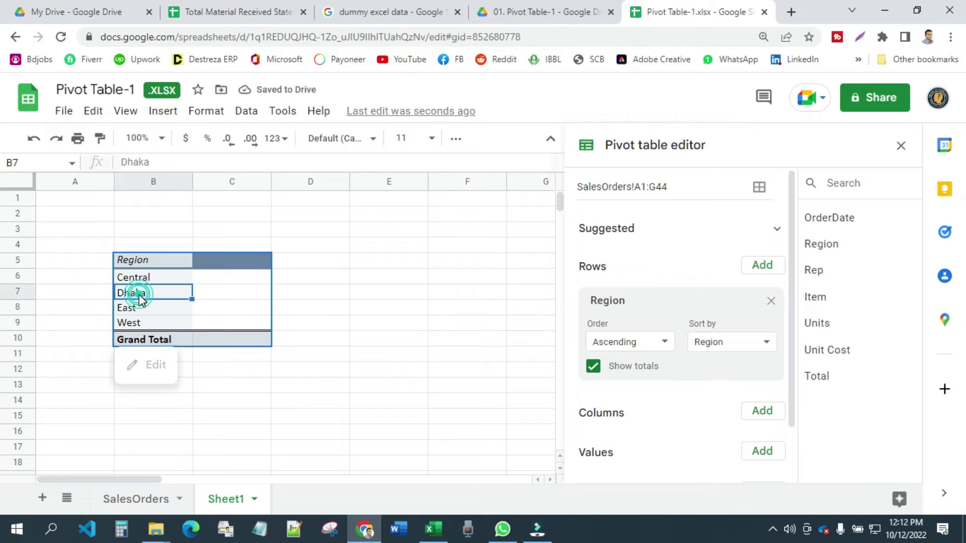
Step: Add Total as the pivot's SUM values, giving Dhaka 139.72 and a grand total of 19,627.88
left_click(221, 297)
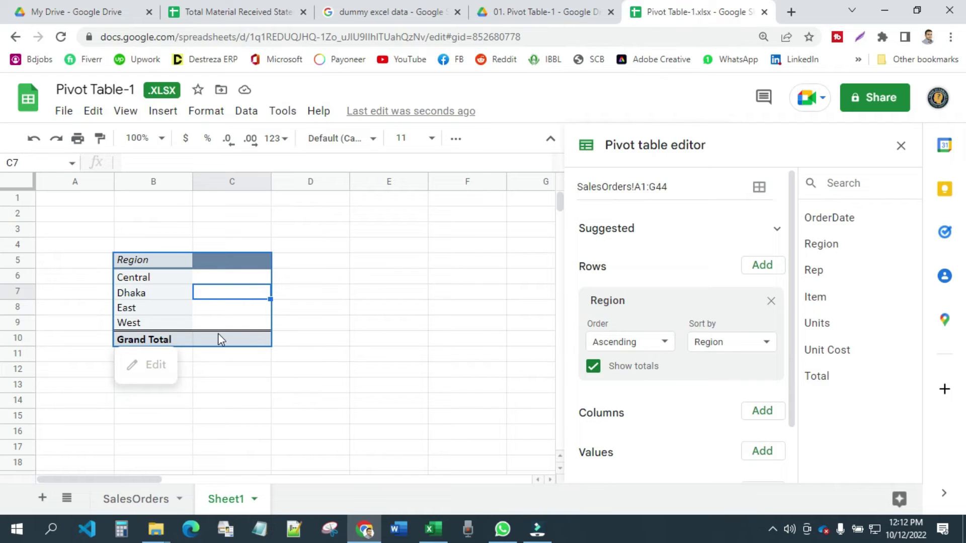
scroll(717, 394, "down", 2)
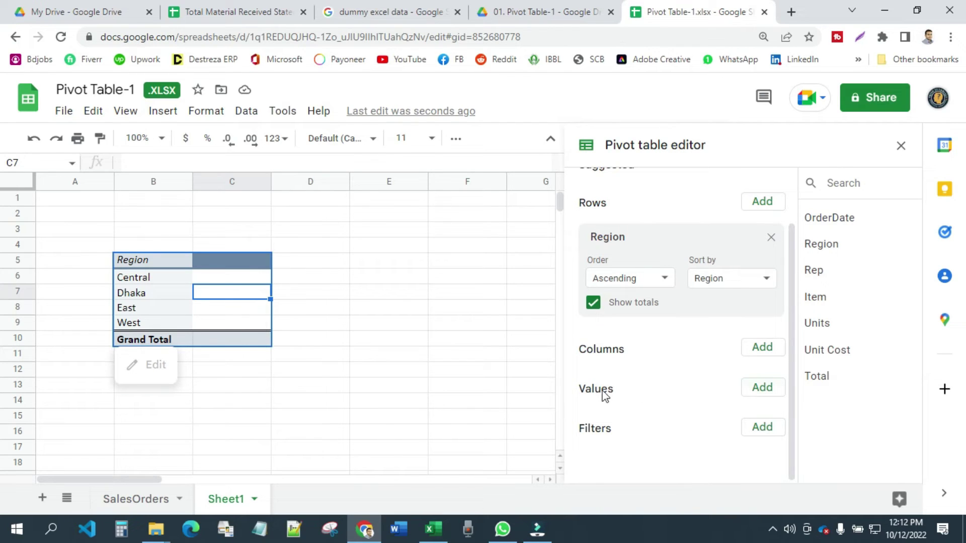
left_click(762, 392)
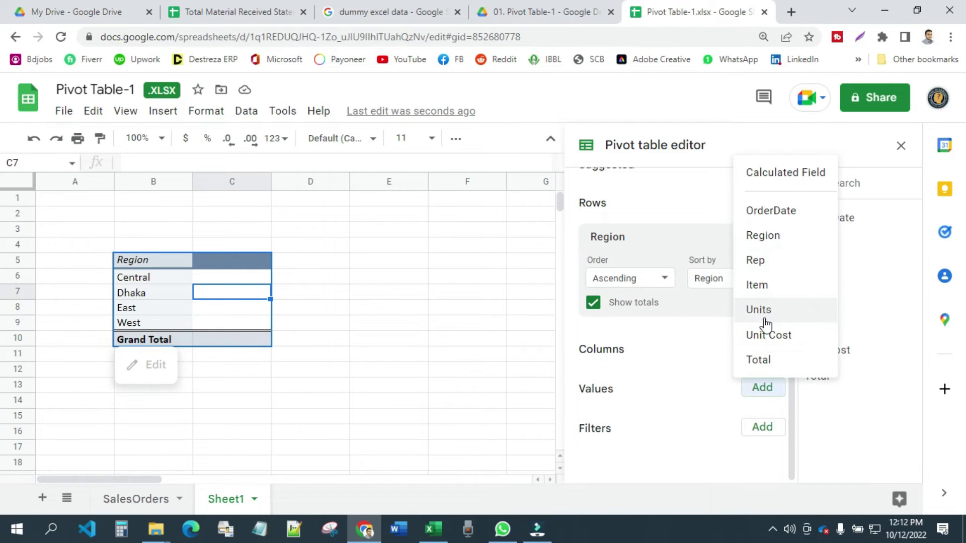
left_click(770, 361)
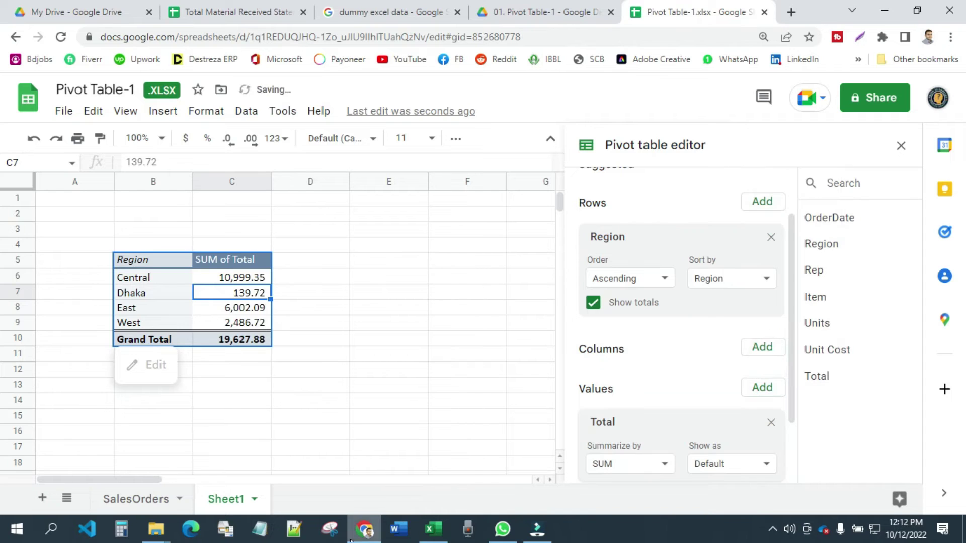
left_click(332, 361)
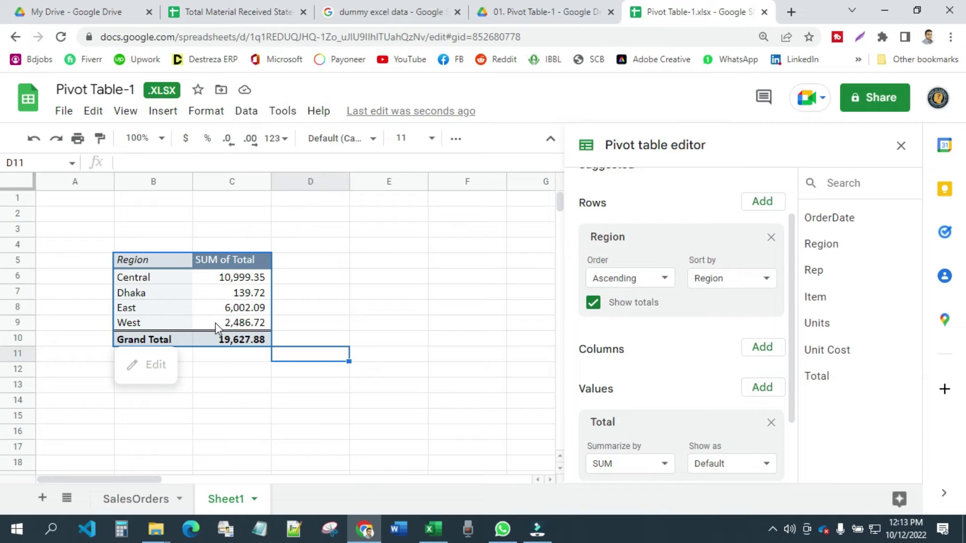
Step: Enter the heading 'Rigion Wise Total Sales' in cell B3 above the pivot
left_click(293, 244)
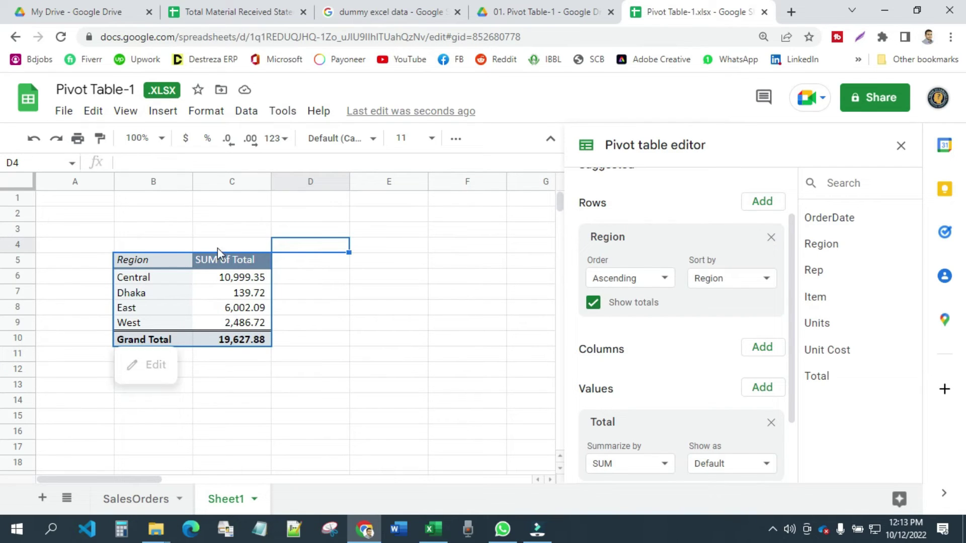
left_click(173, 233)
type("Rigion Wi")
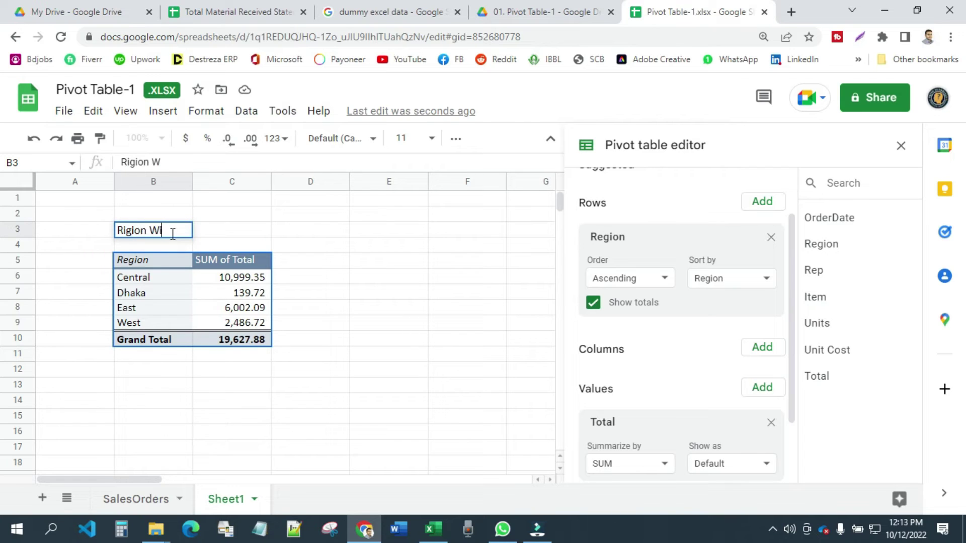
type("se SaTotal")
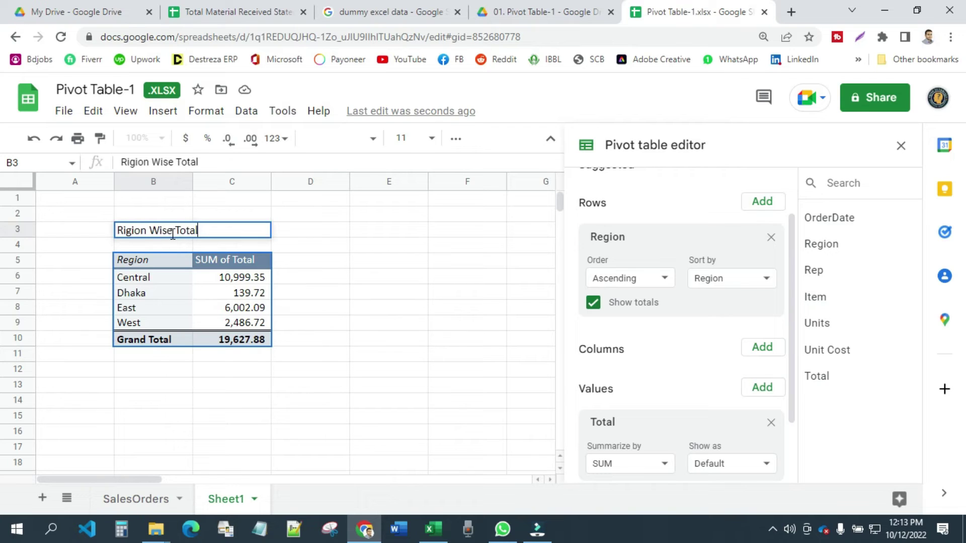
type(" Sales")
key("Return")
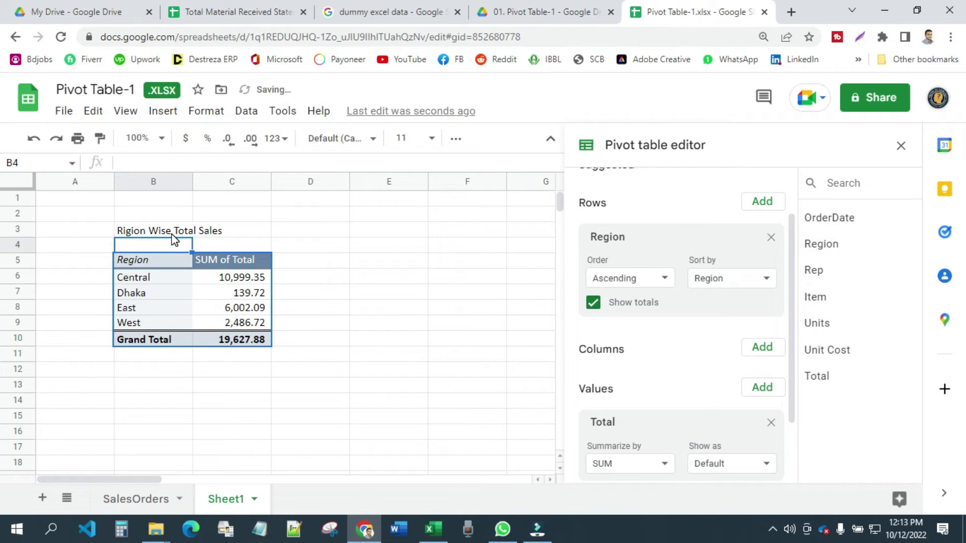
left_click(514, 264)
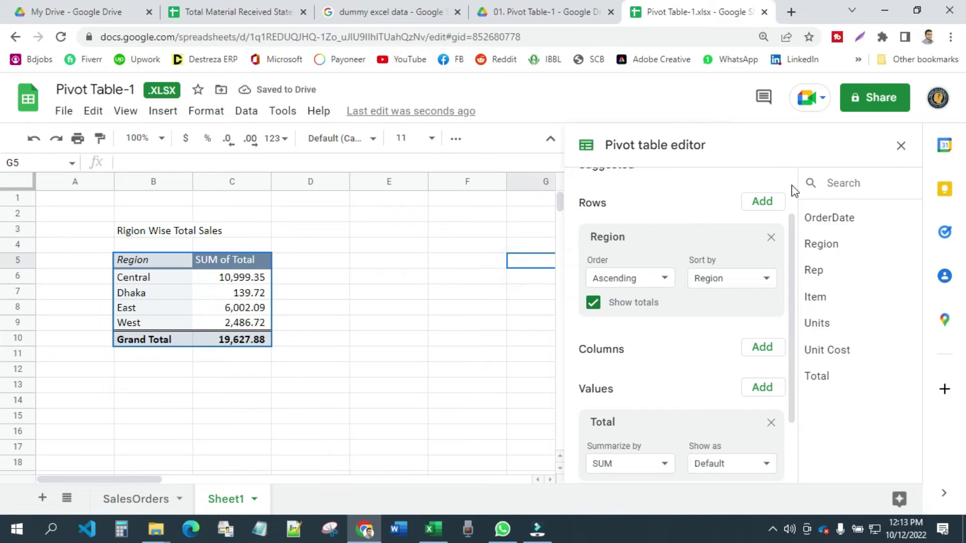
Step: Close the pivot editor and make the B3:C3 heading bold
left_click(900, 146)
left_click(552, 297)
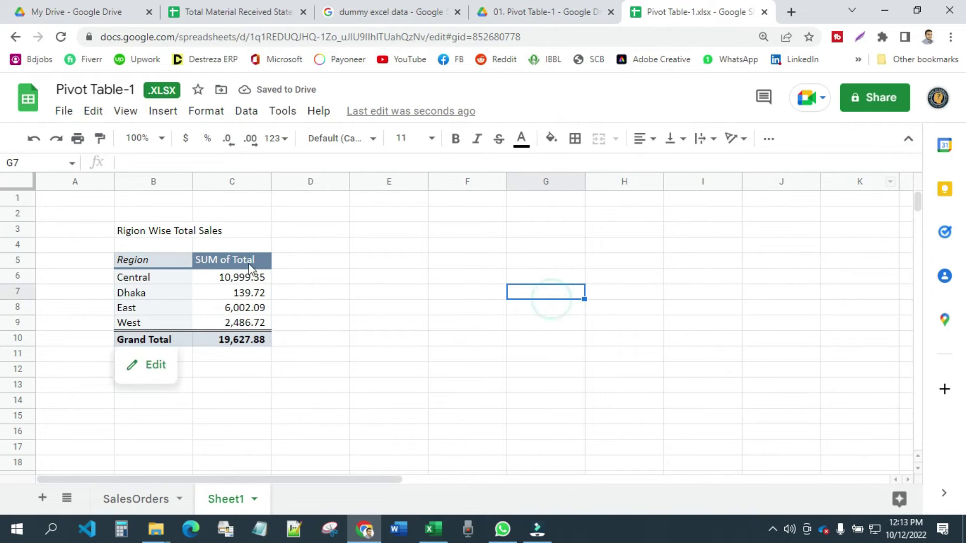
left_click_drag(128, 233, 251, 228)
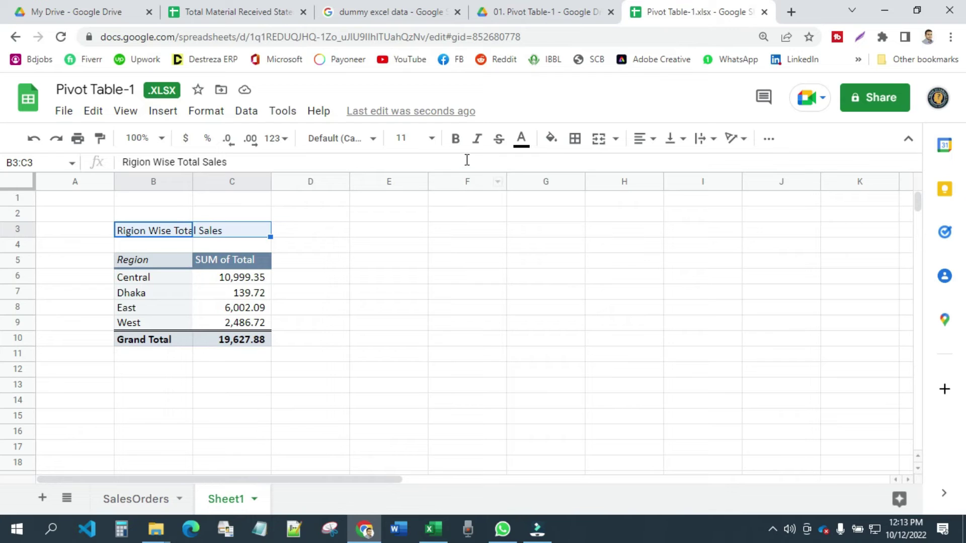
left_click(456, 138)
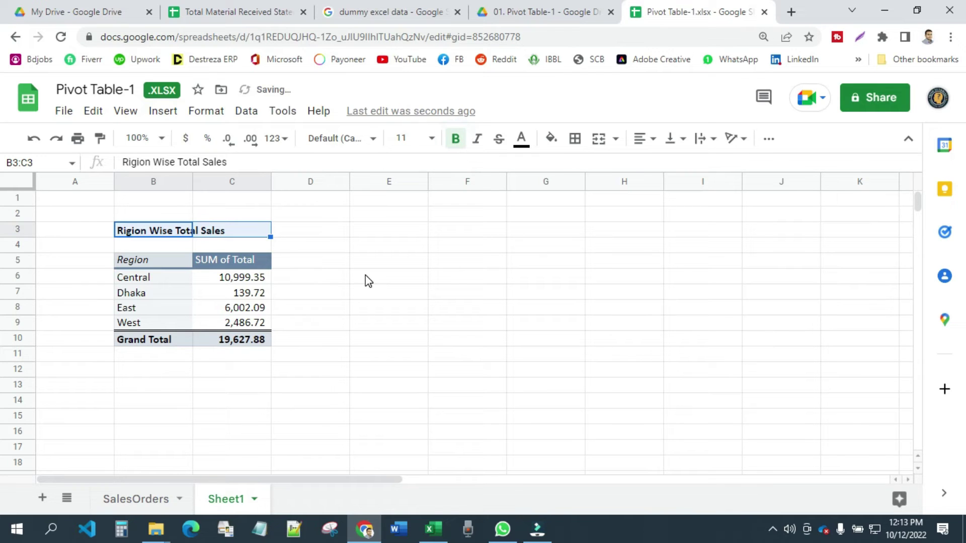
Step: Turn off Sheet1's gridlines, then return to the SalesOrders data
left_click_drag(388, 245, 719, 401)
left_click(126, 111)
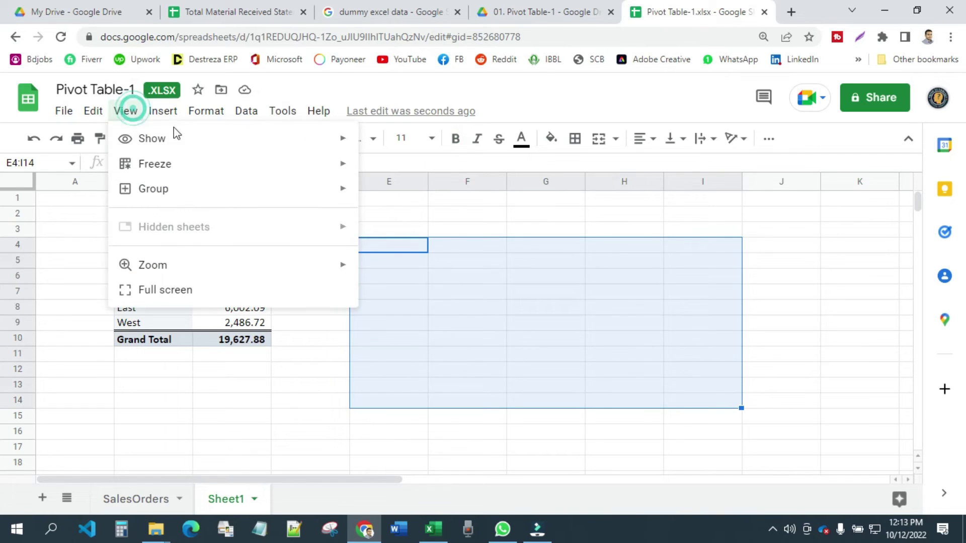
mouse_move(210, 140)
left_click(387, 166)
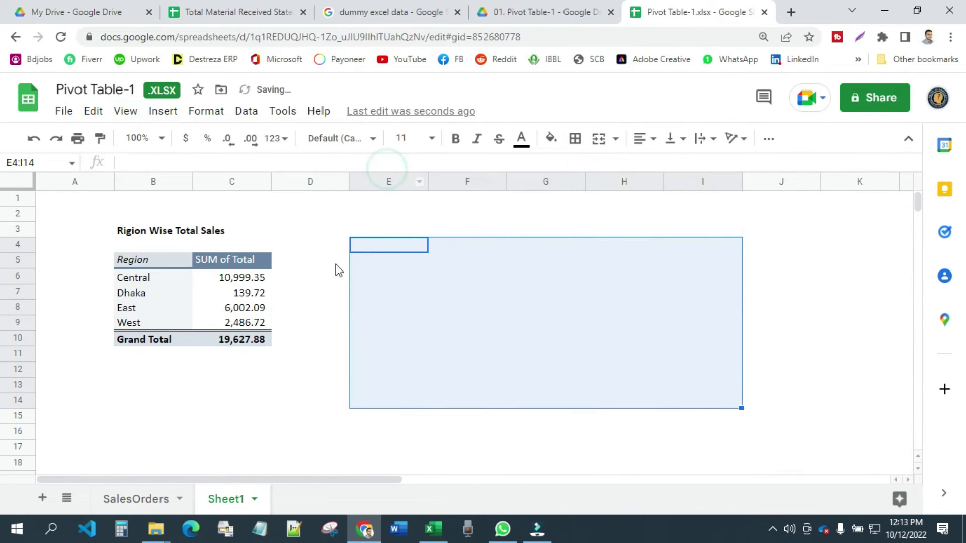
left_click(311, 262)
left_click(311, 388)
mouse_move(165, 260)
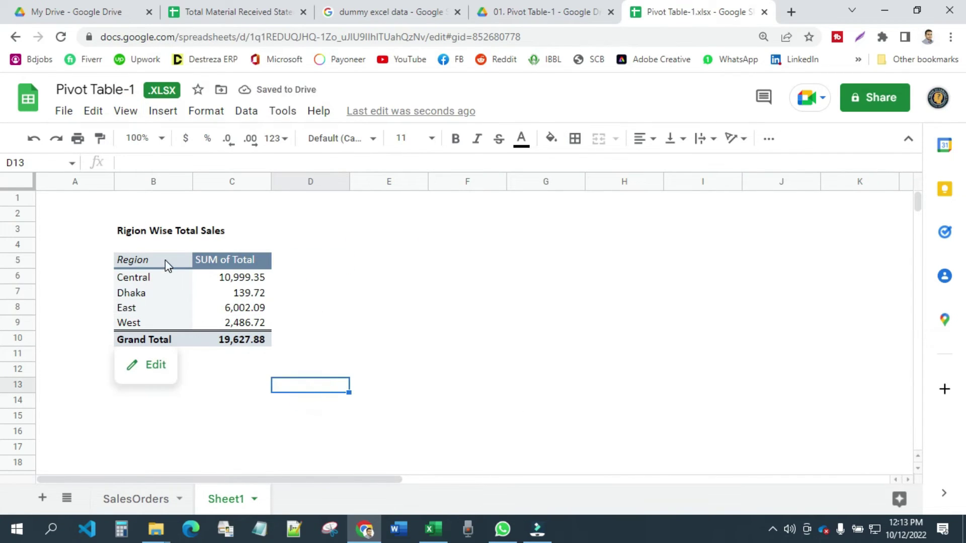
left_click(388, 292)
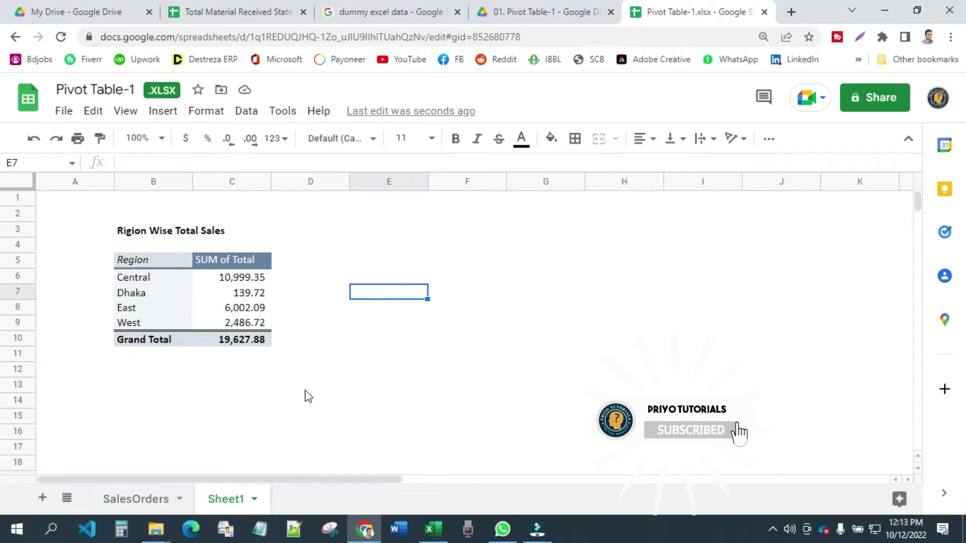
left_click(144, 503)
scroll(119, 348, "up", 2)
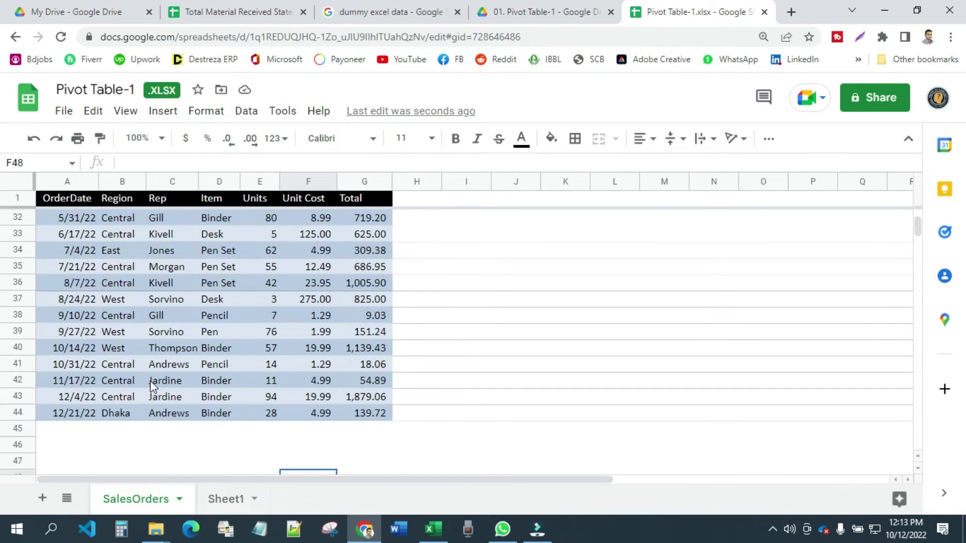
left_click(121, 413)
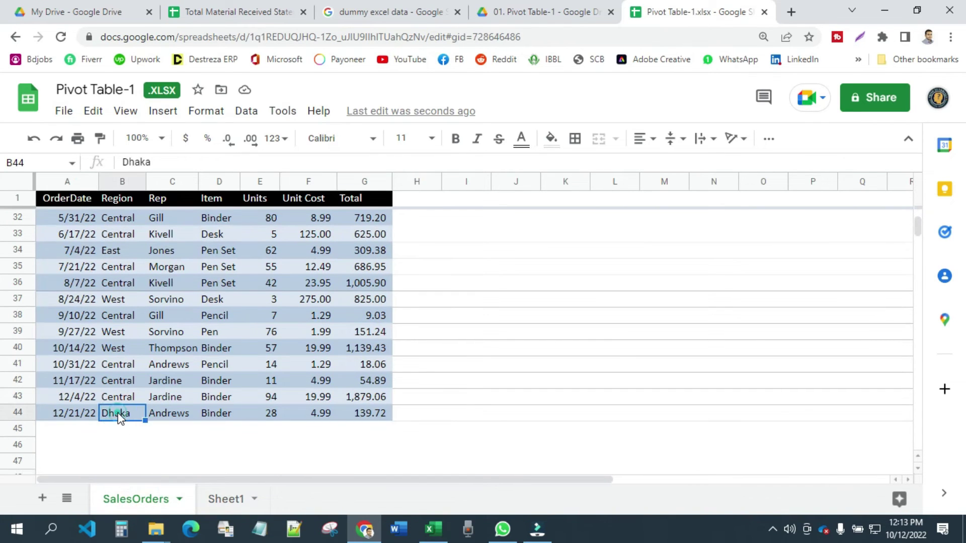
left_click(361, 416)
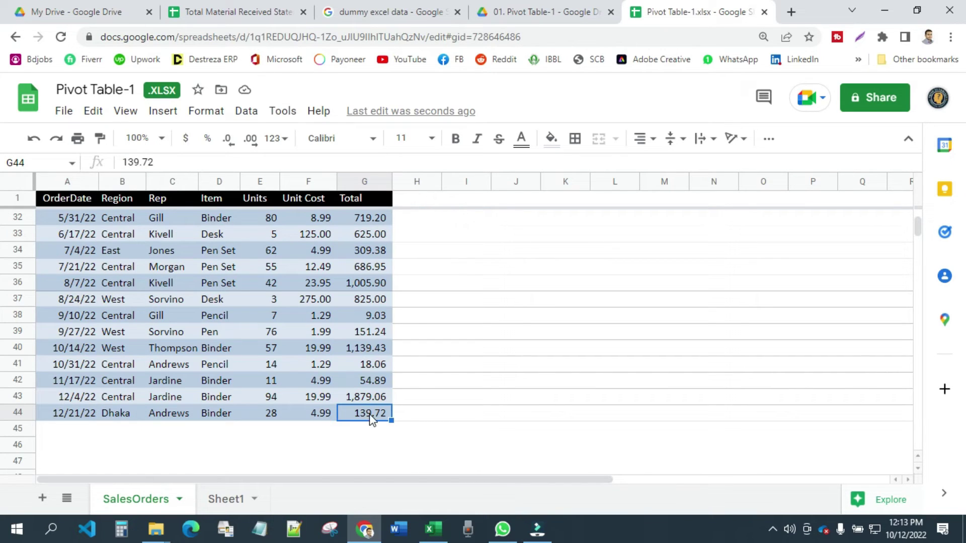
left_click(277, 415)
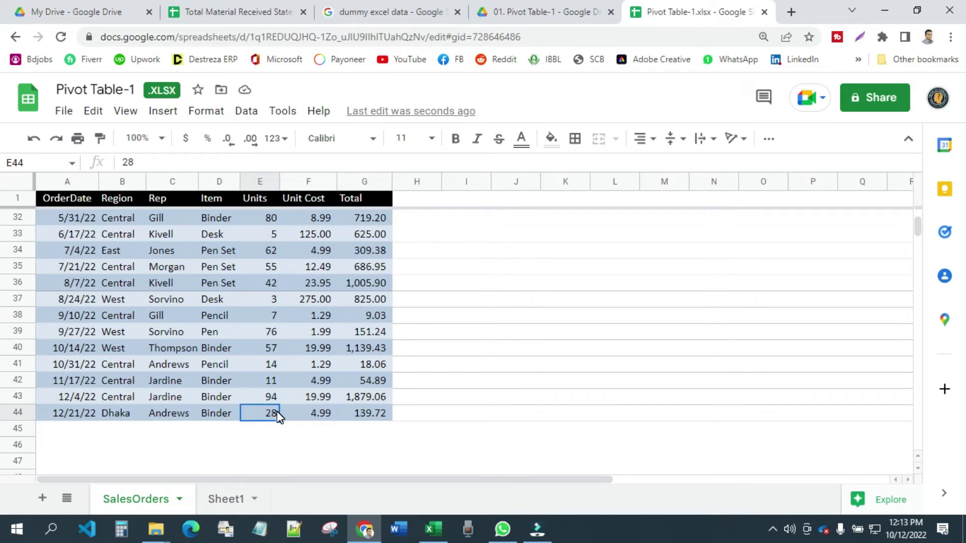
type("30")
key("Tab")
key("Tab")
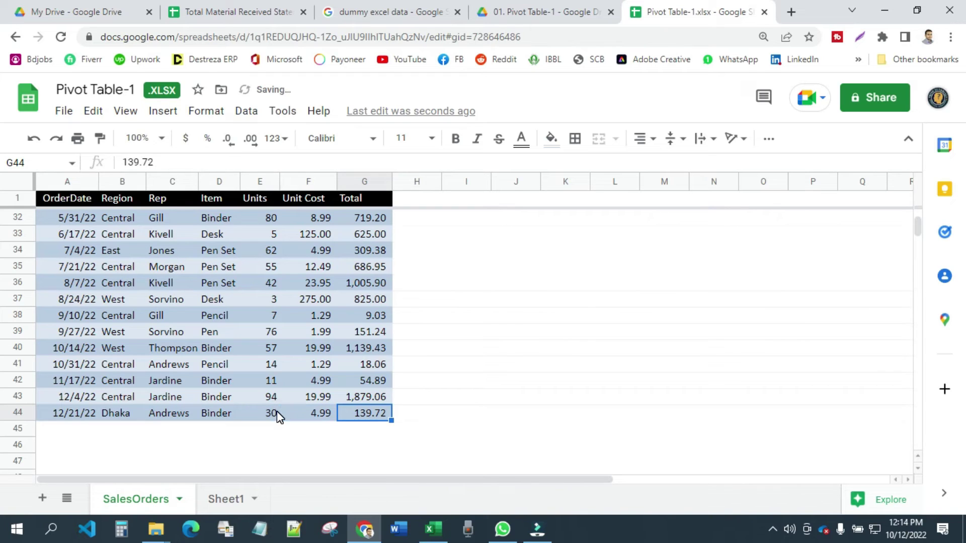
type("250")
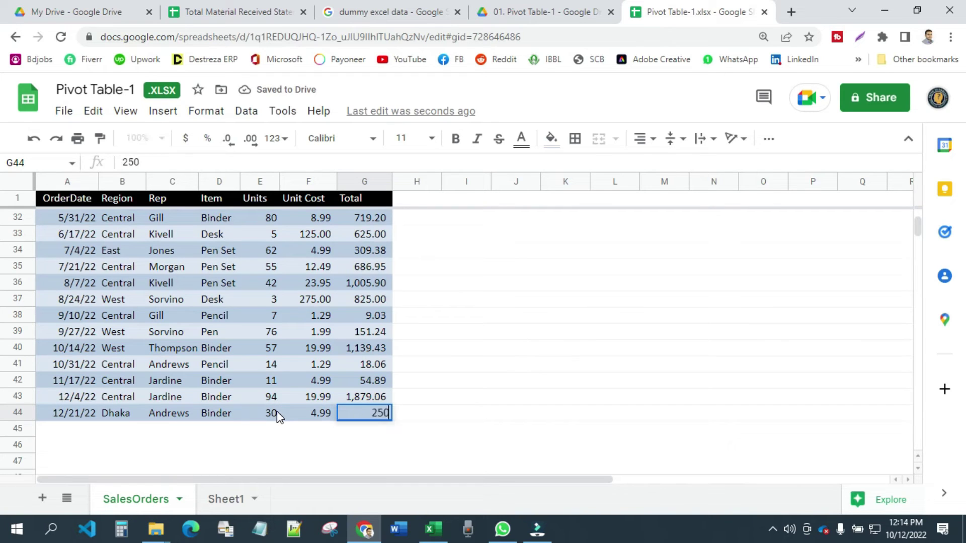
key("Return")
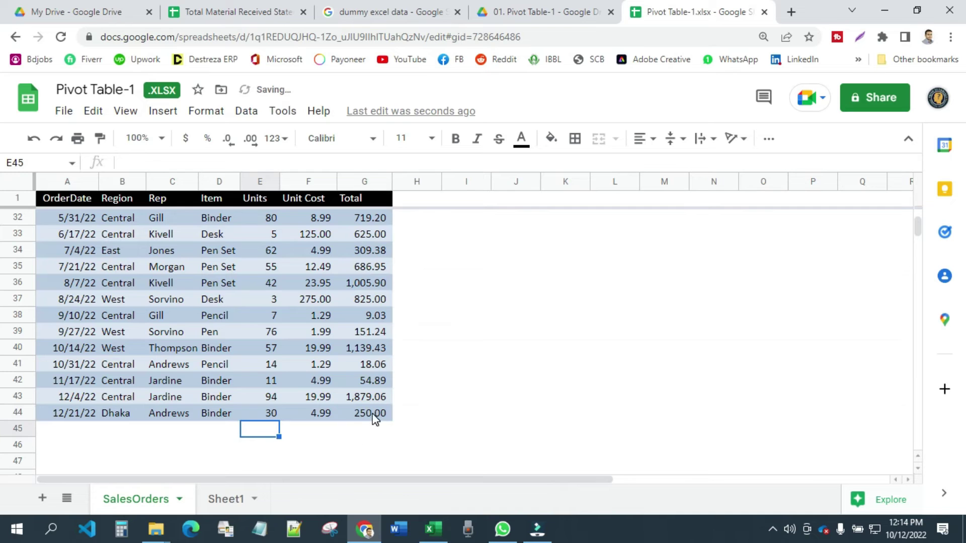
scroll(262, 292, "up", 10)
scroll(277, 292, "down", 11)
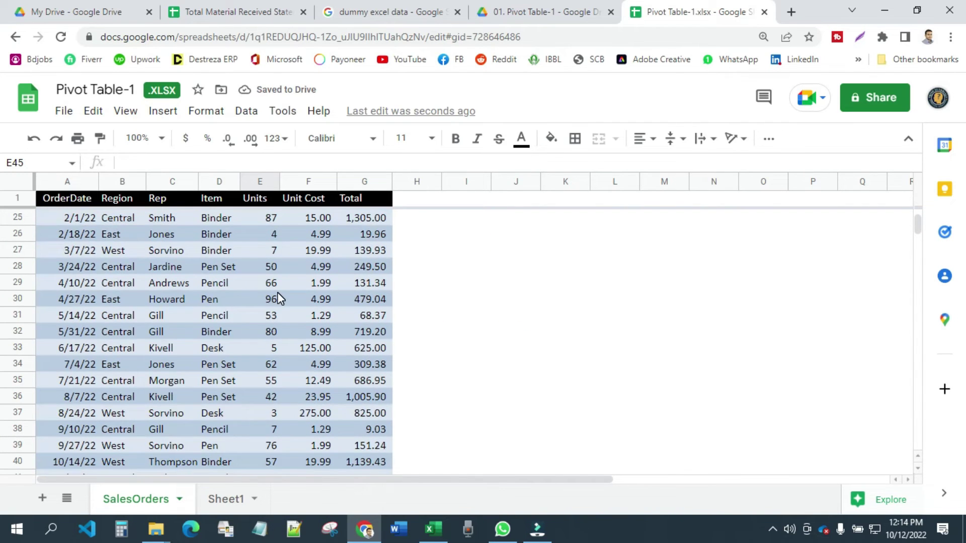
Step: On Sheet1, select the pivot's 'SUM of Total' header cell C5
left_click(227, 498)
left_click(414, 338)
mouse_move(249, 342)
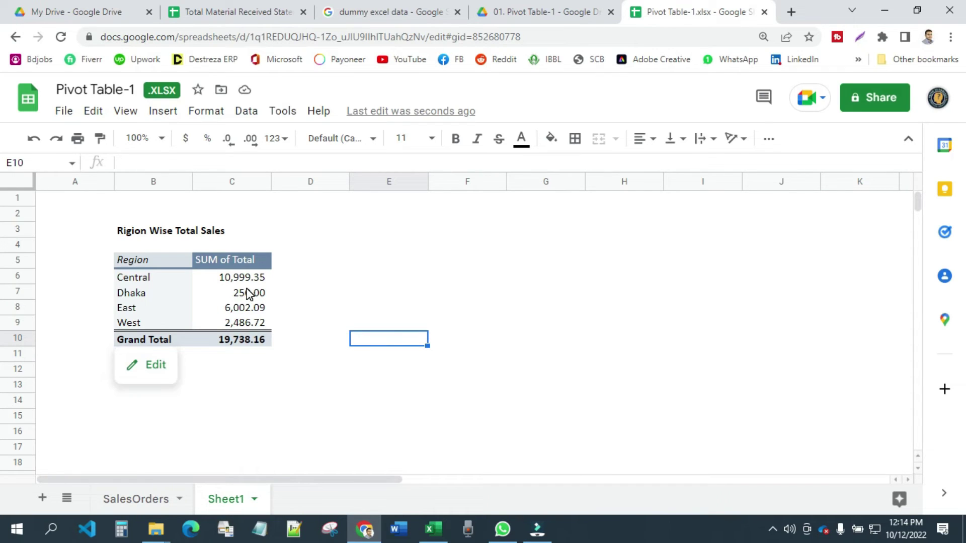
left_click(339, 276)
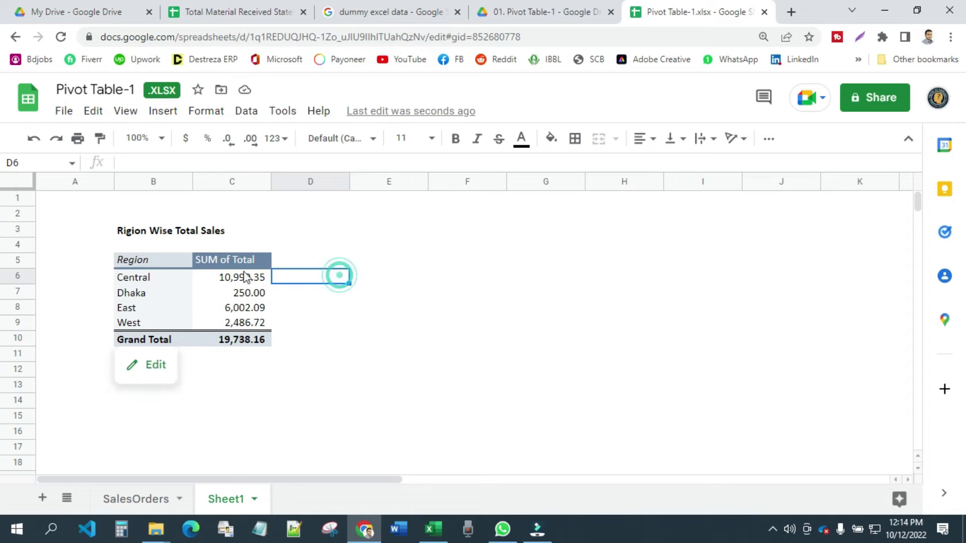
left_click(211, 260)
Step: Edit the C5 header to read 'Total Sales', then go back to SalesOrders
left_click(157, 160)
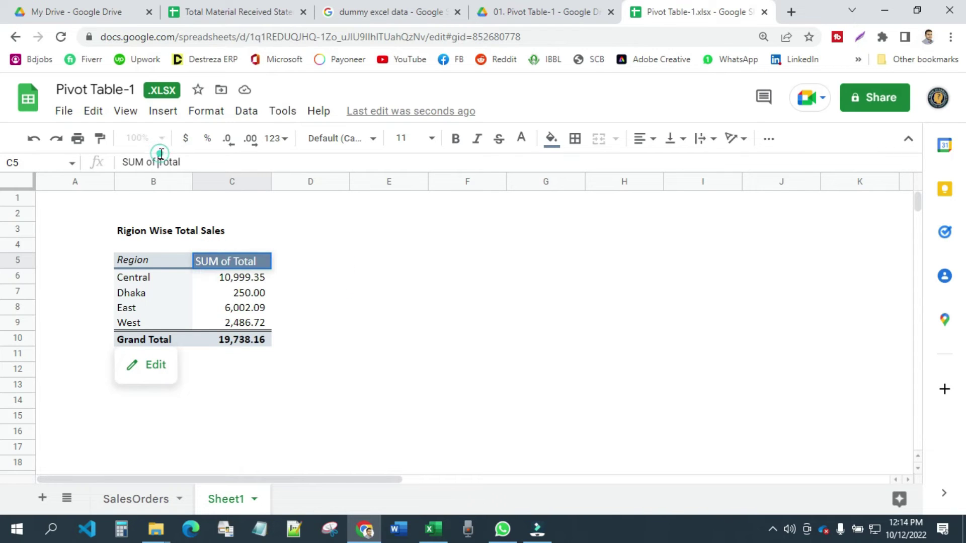
key("BackSpace")
key("BackSpace")
key("BackSpace")
key("BackSpace")
key("BackSpace")
key("BackSpace")
key("BackSpace")
key("Return")
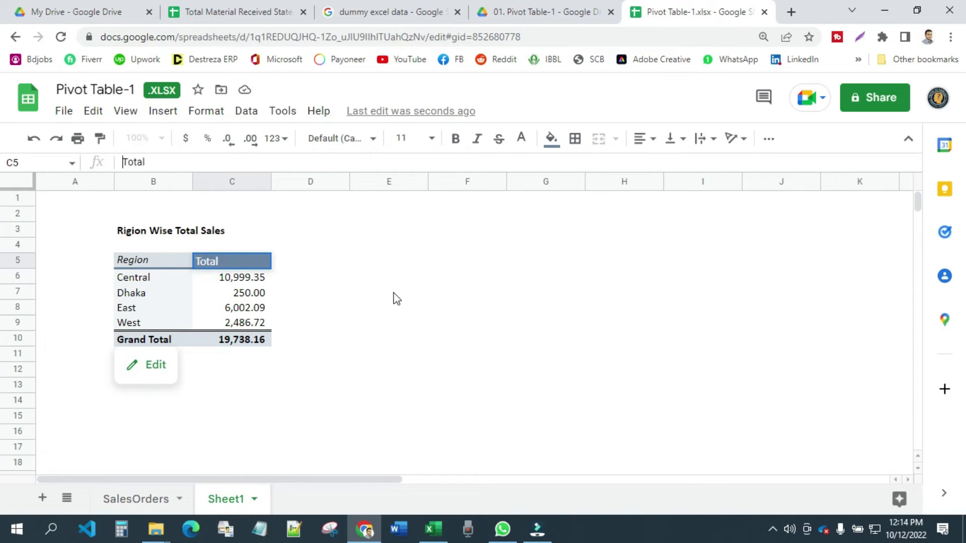
left_click(215, 168)
type("Sales")
key("Return")
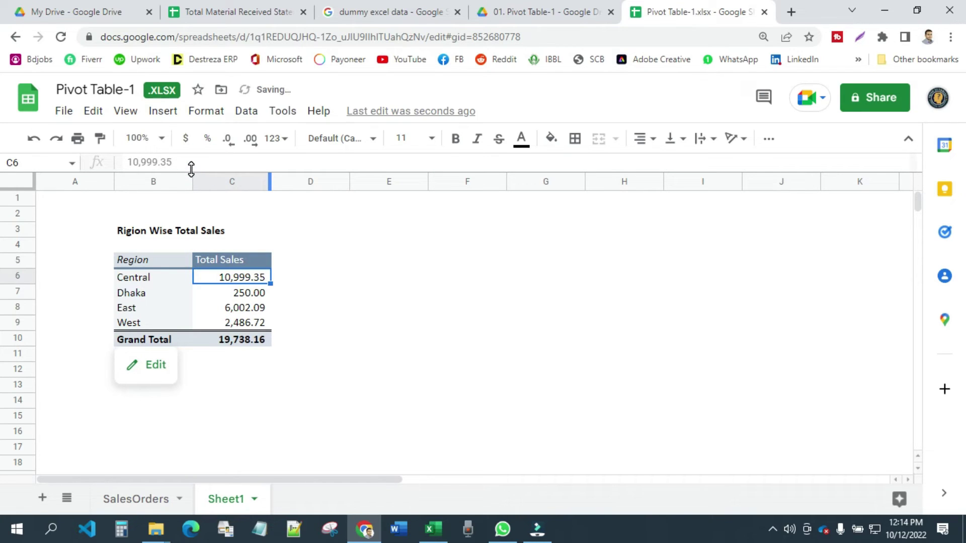
left_click(190, 375)
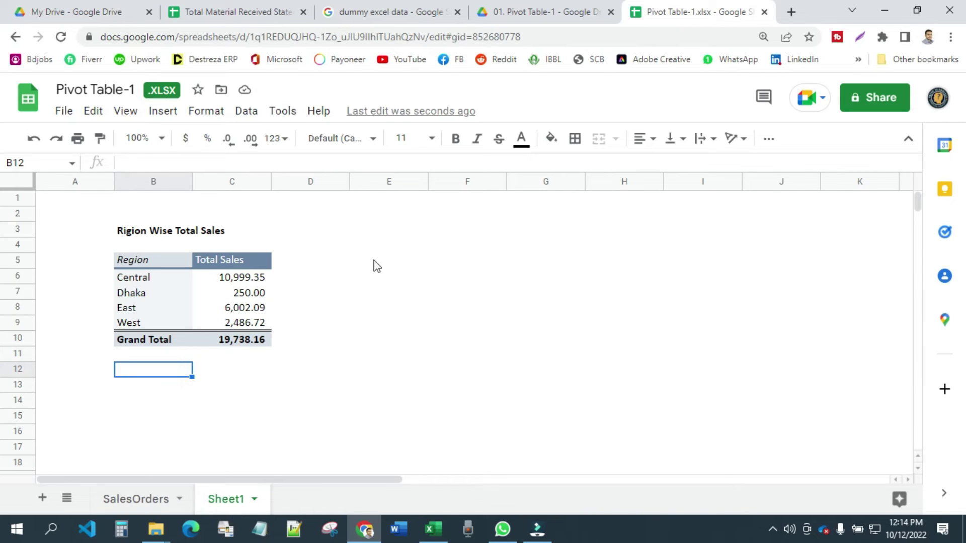
left_click(150, 499)
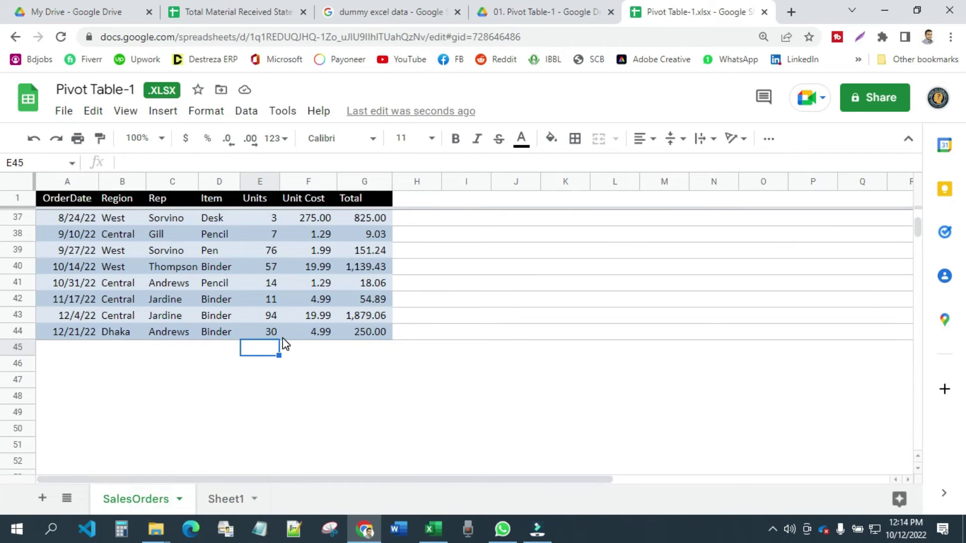
Step: Start row 45 with order date 10/12/2022 and region Rajshahi
scroll(116, 377, "up", 2)
scroll(101, 367, "down", 2)
left_click(80, 354)
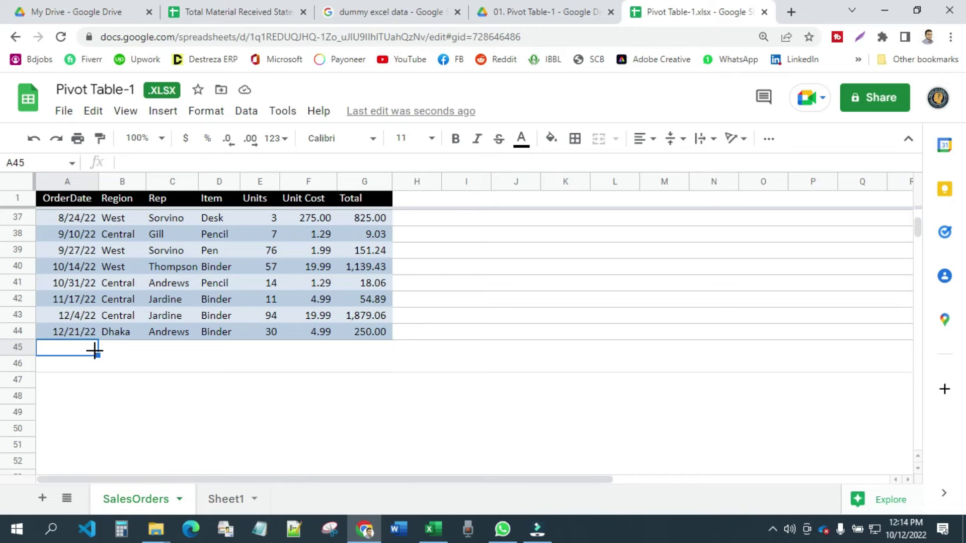
type("10/12/20")
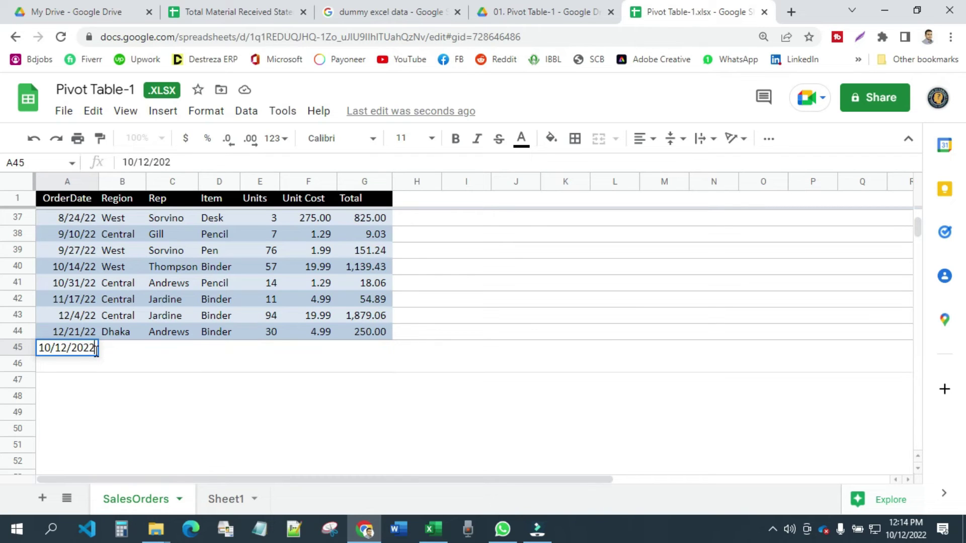
type("22")
key("Tab")
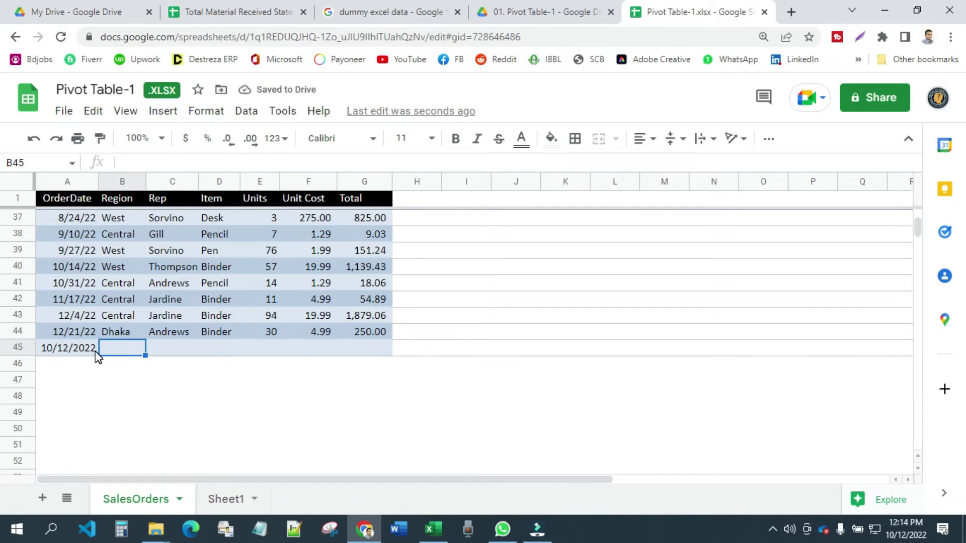
type("Dhaka")
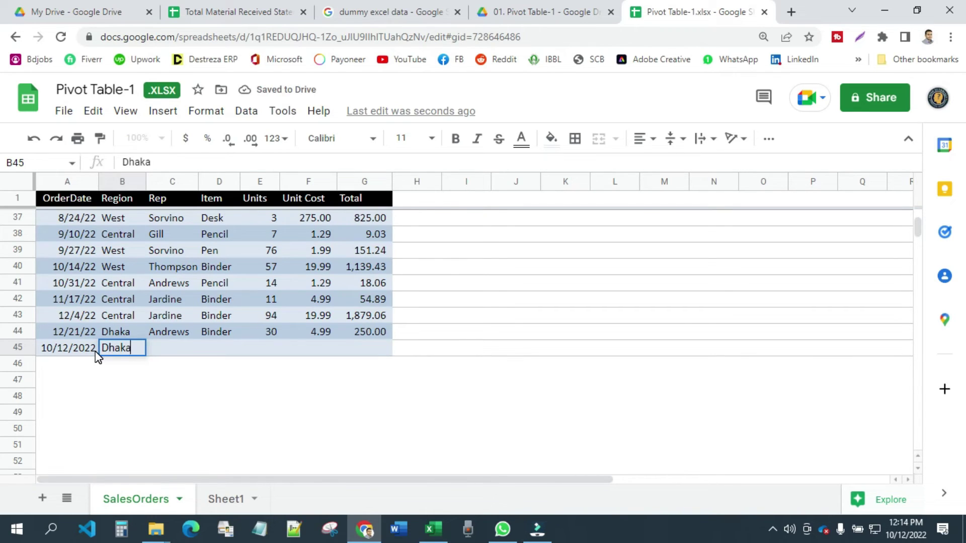
key("BackSpace")
key("BackSpace")
key("BackSpace")
type("R")
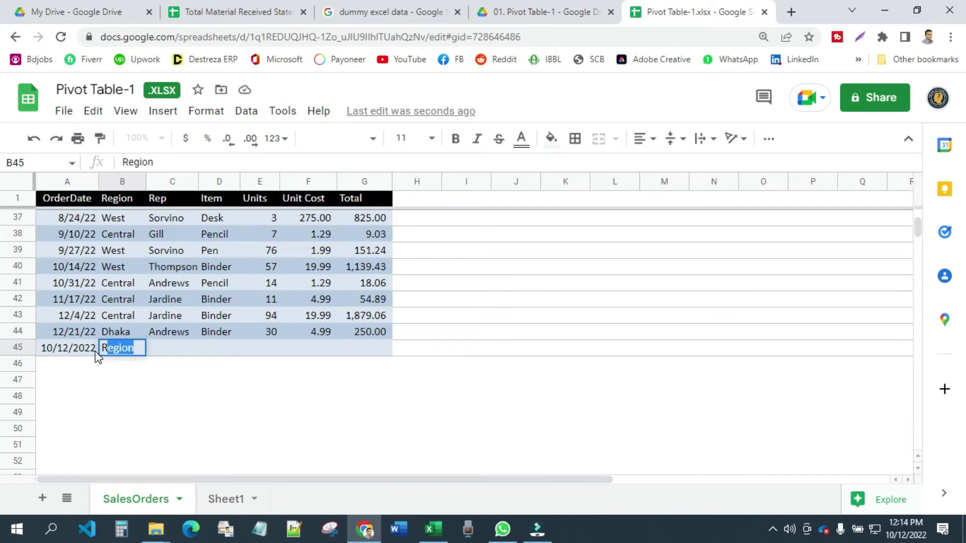
type("ajsha")
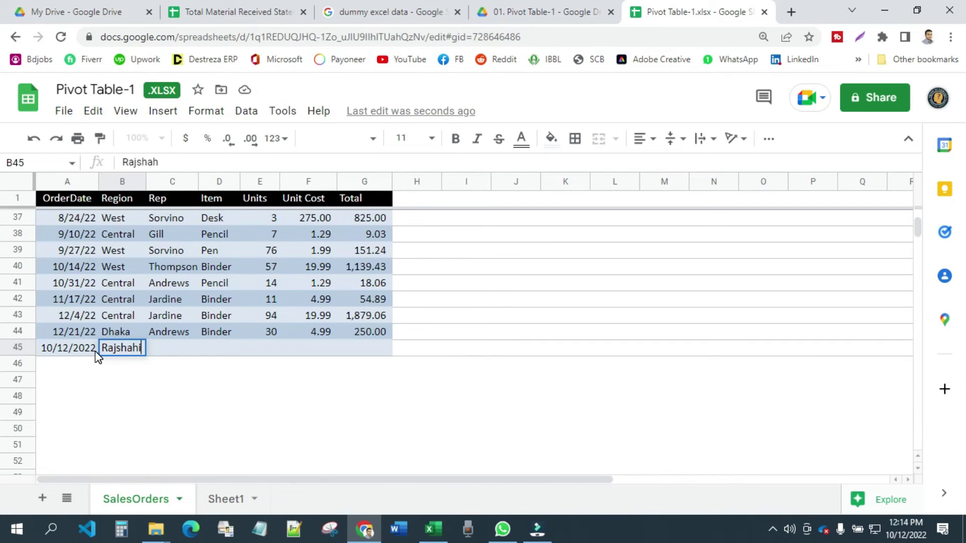
type("hi")
key("Tab")
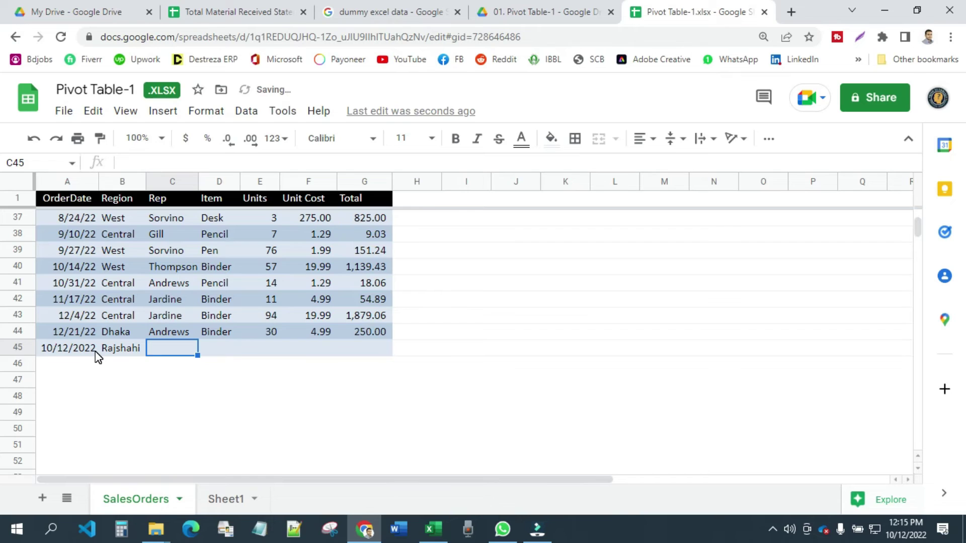
Step: Complete row 45 with the rep's name, Laptop, 5 units, unit cost 50000 and total 250000
type("Taufik")
key("Tab")
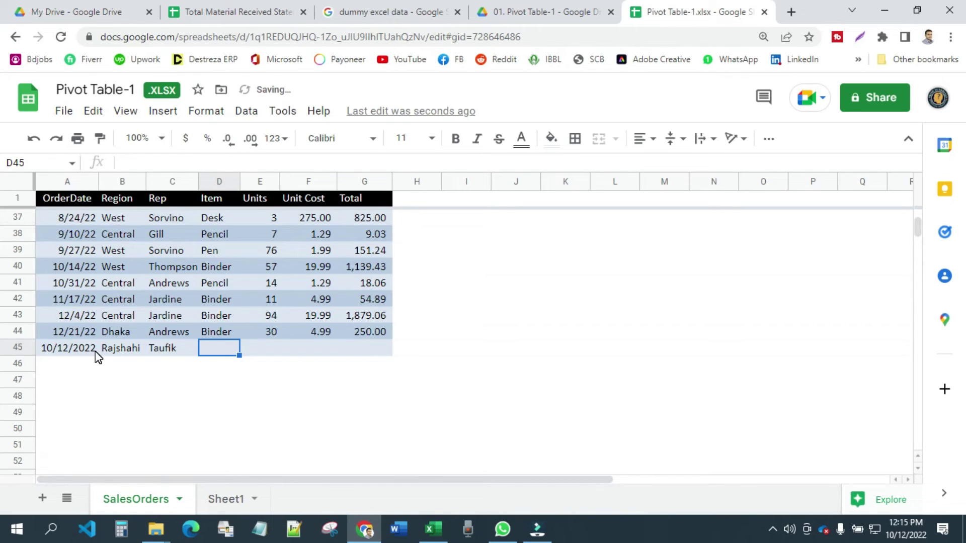
type("Laptop")
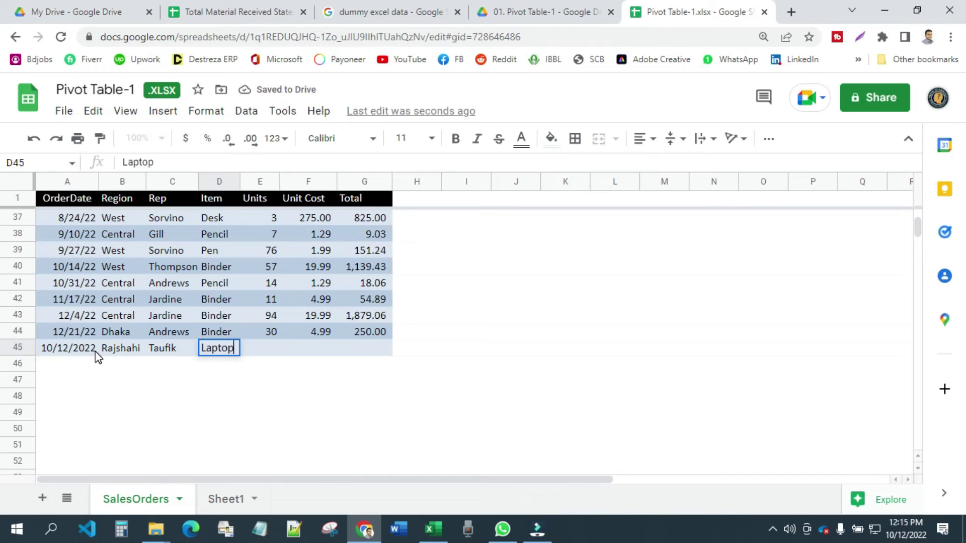
key("Tab")
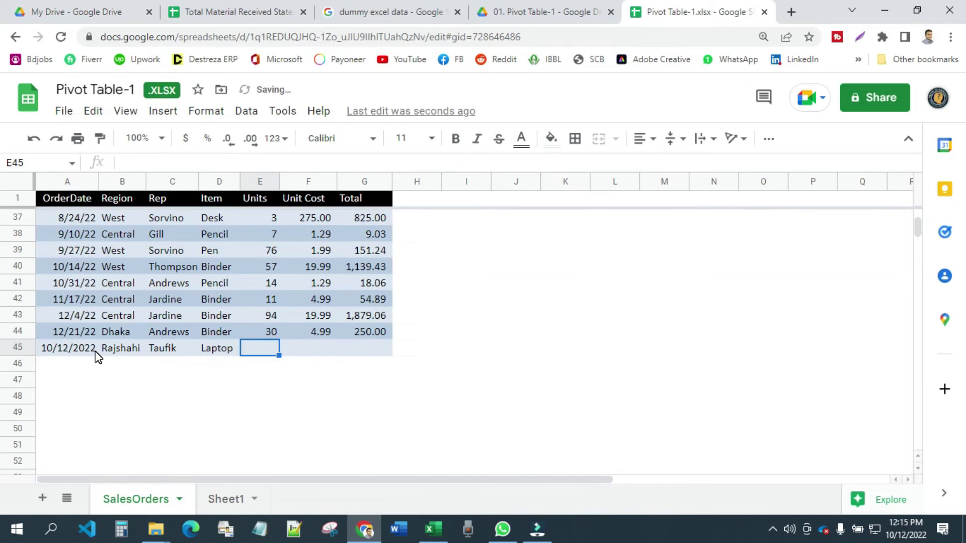
type("5")
key("Tab")
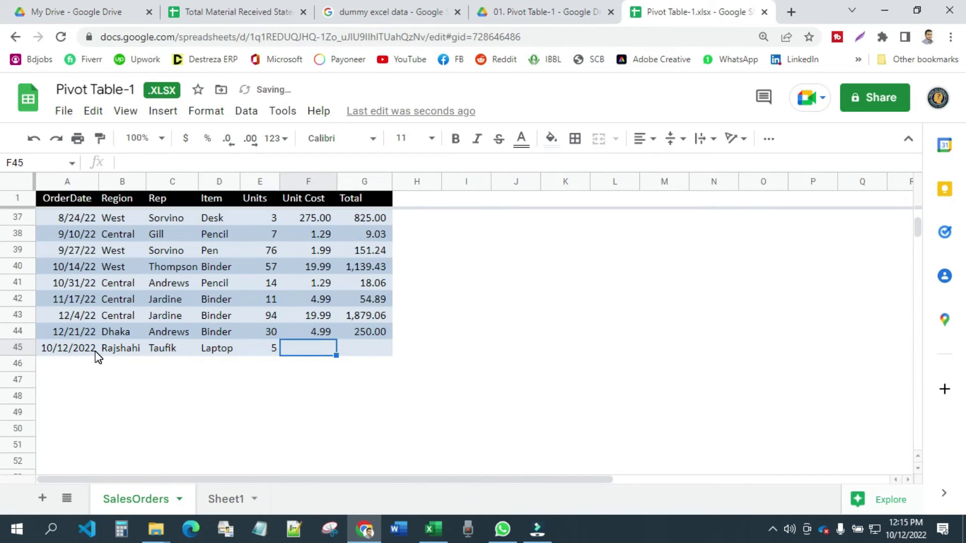
type("50000")
key("Tab")
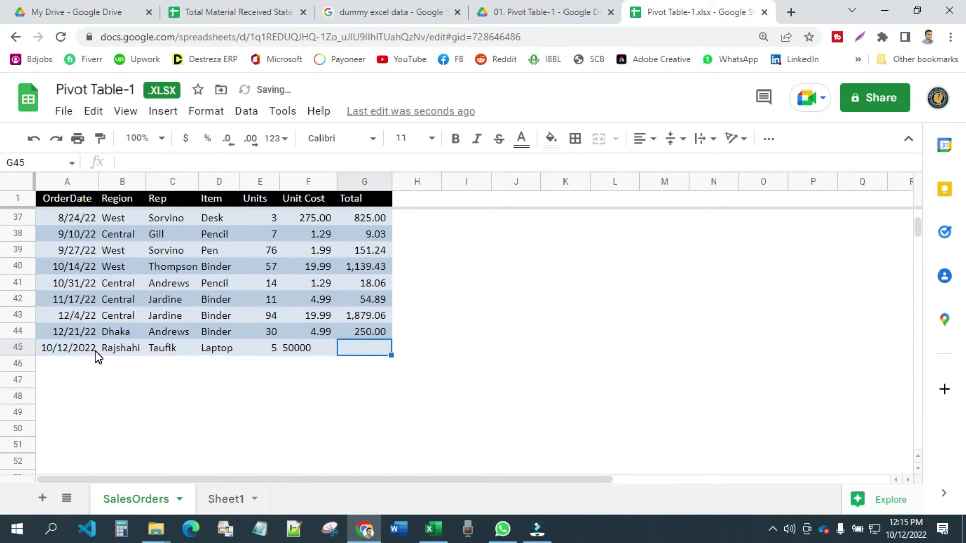
type("2")
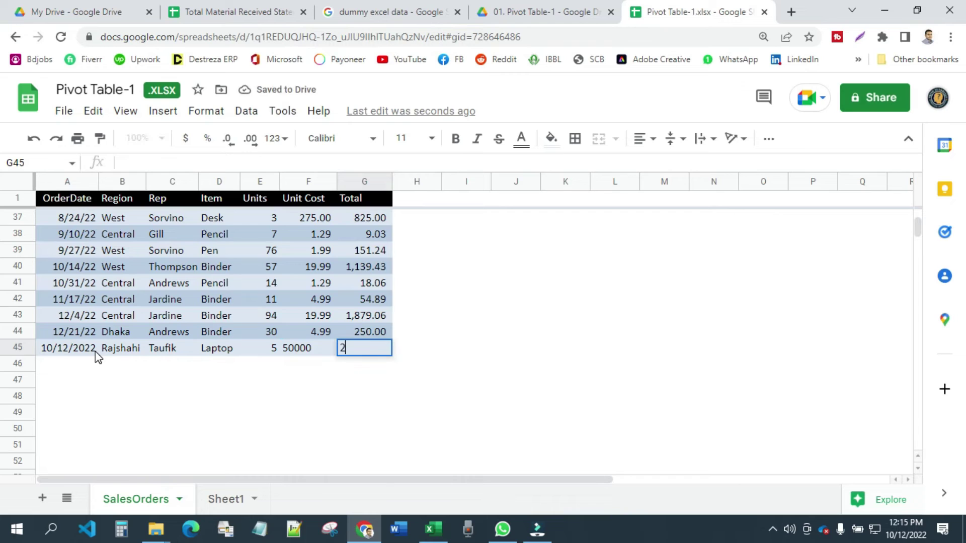
type("50000")
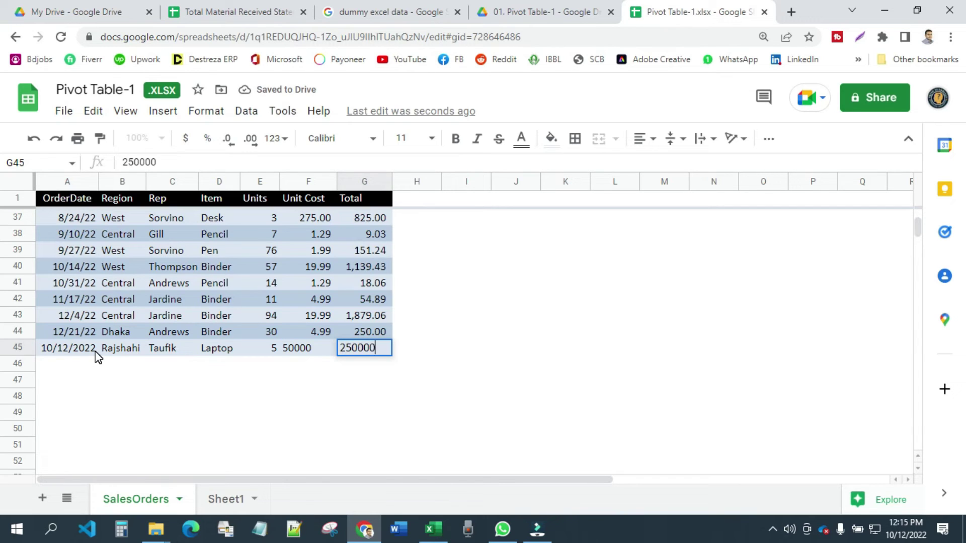
key("Return")
Step: Go to Sheet1's region pivot and check the Dhaka total of 250.00
left_click(258, 413)
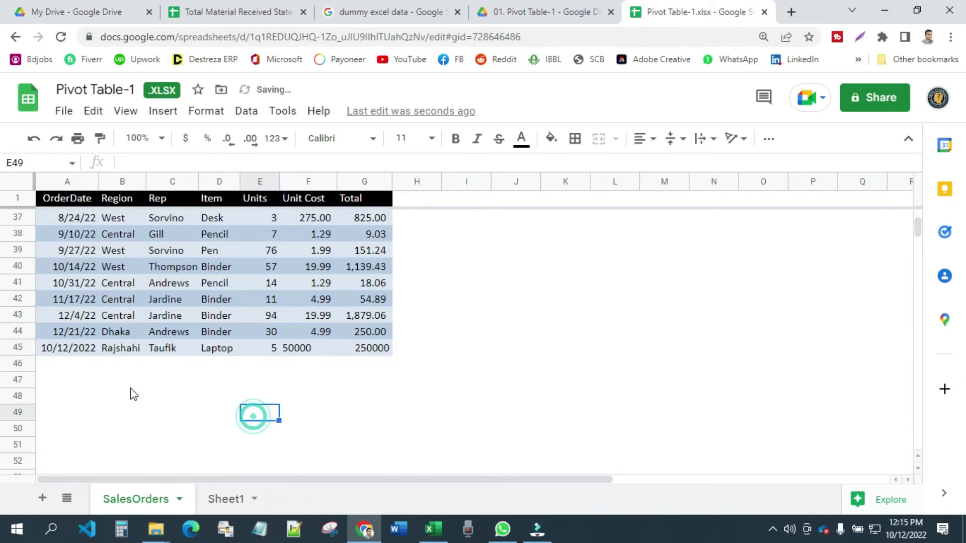
left_click_drag(74, 367, 354, 392)
left_click(302, 413)
left_click(230, 499)
left_click(384, 362)
mouse_move(260, 300)
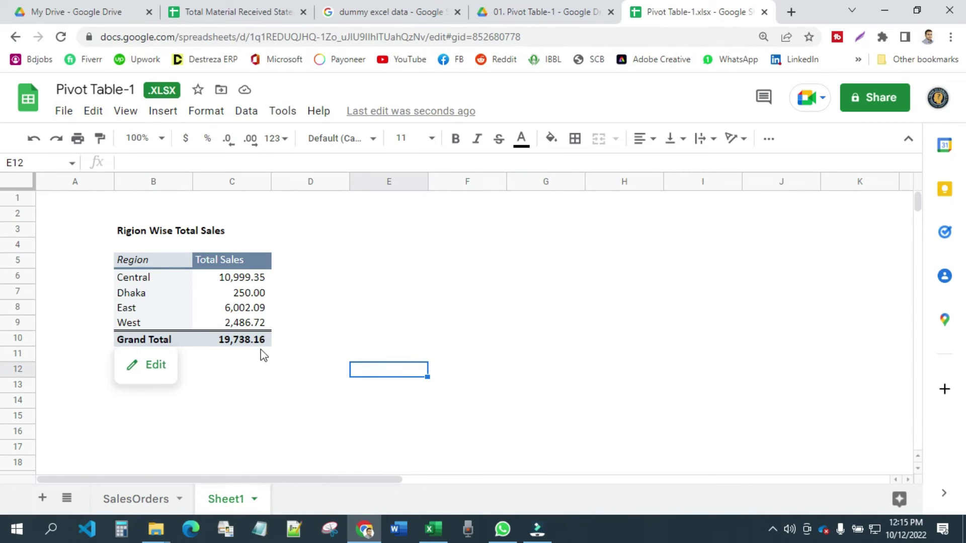
left_click(236, 297)
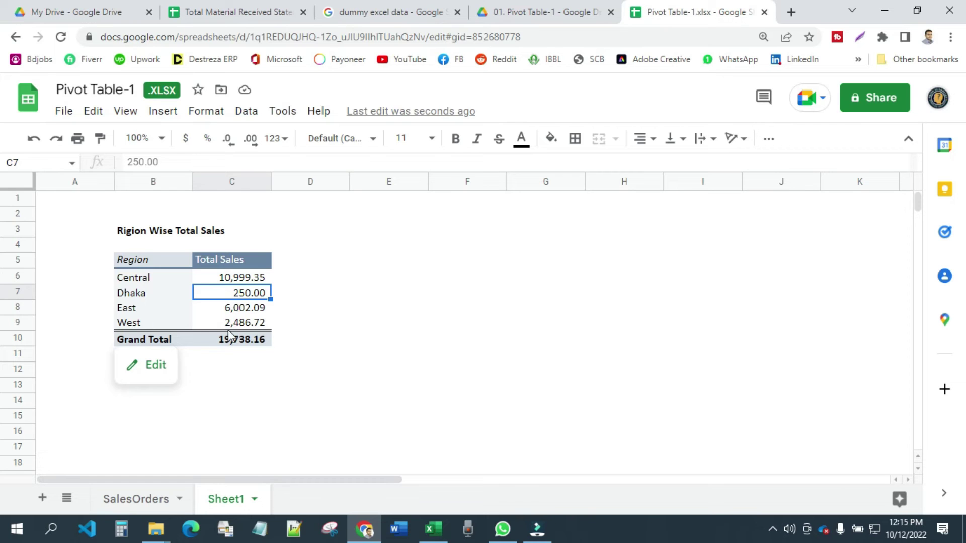
Step: Compare with SalesOrders and confirm the pivot still lacks Rajshahi, listing only Central, Dhaka, East, West
left_click(148, 506)
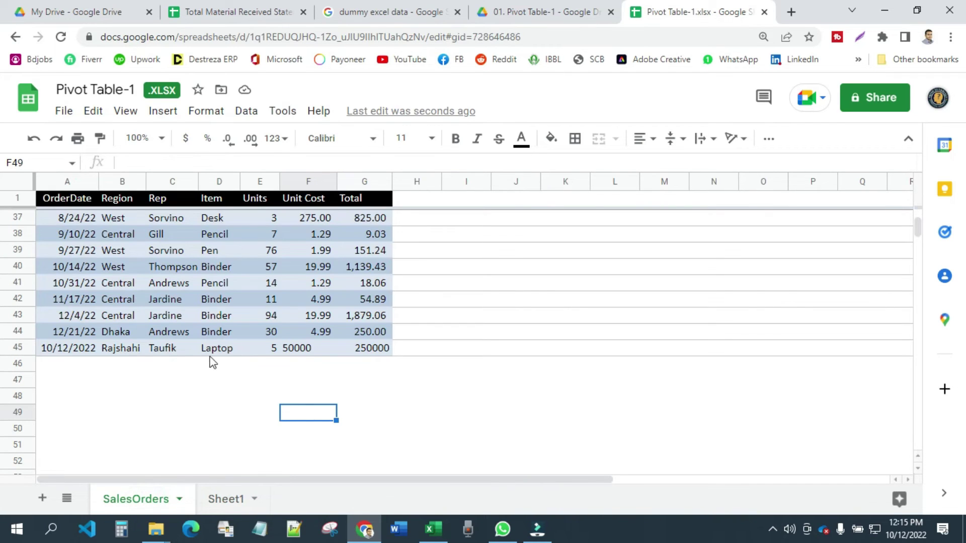
left_click(221, 501)
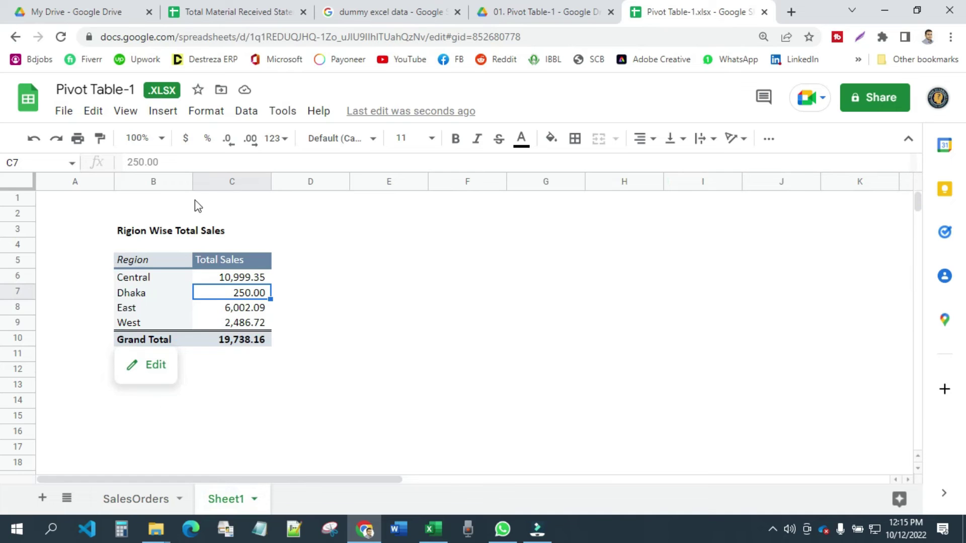
left_click(381, 313)
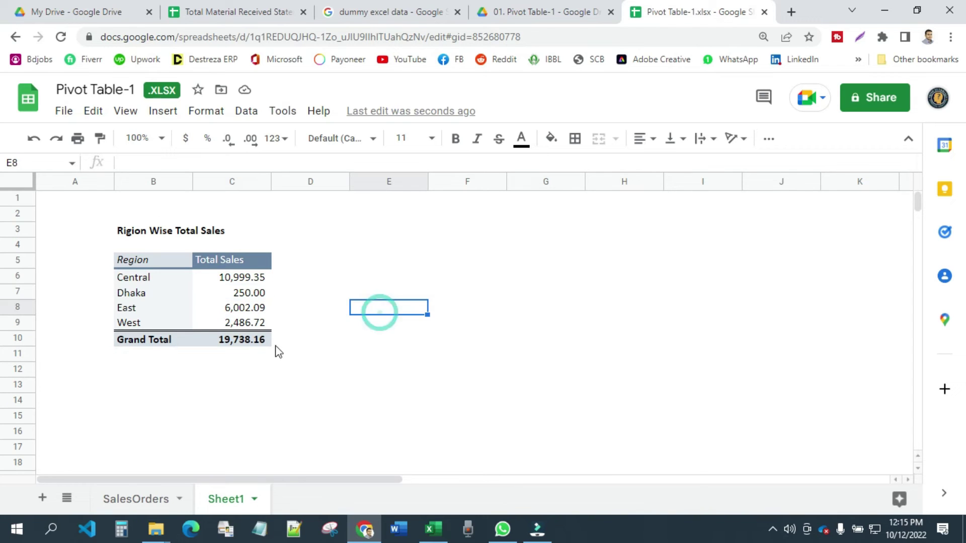
left_click(171, 294)
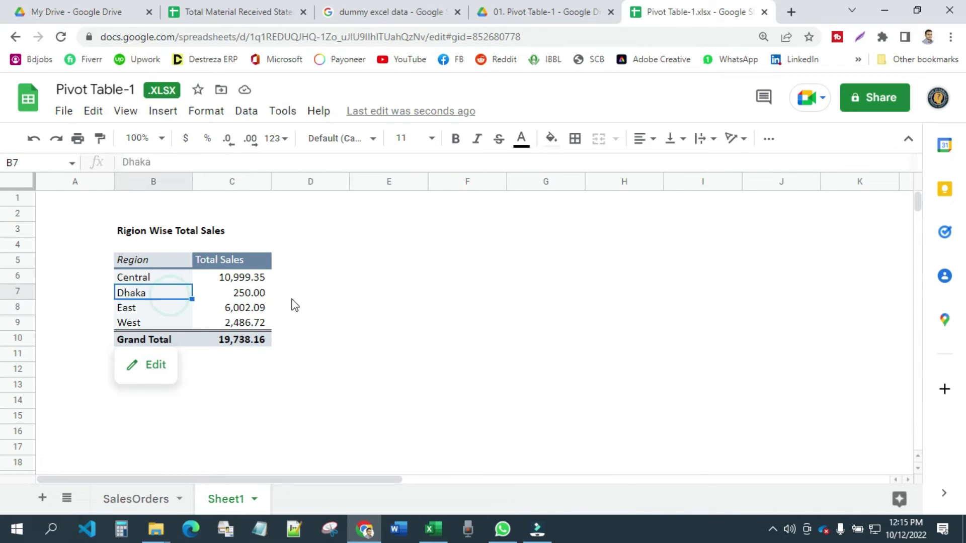
left_click(235, 259)
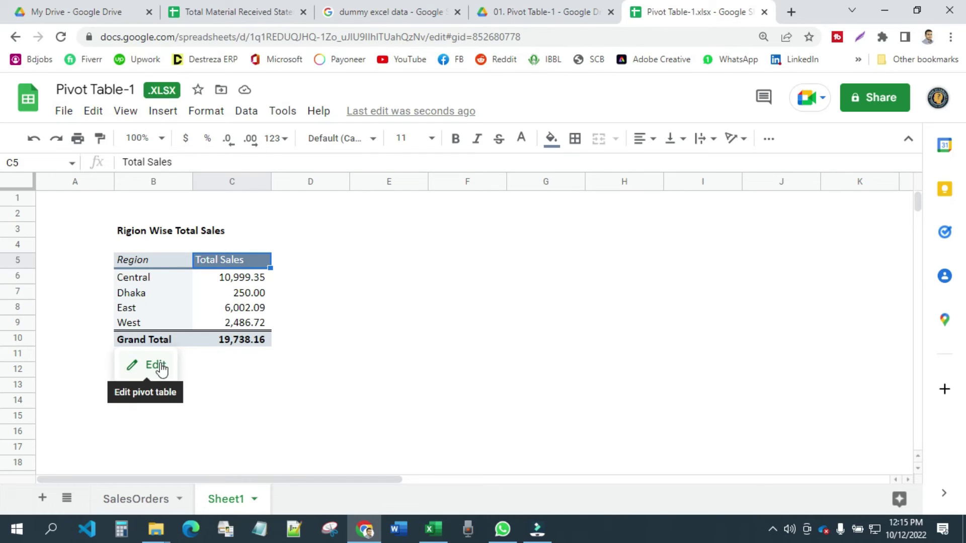
left_click(486, 267)
mouse_move(182, 295)
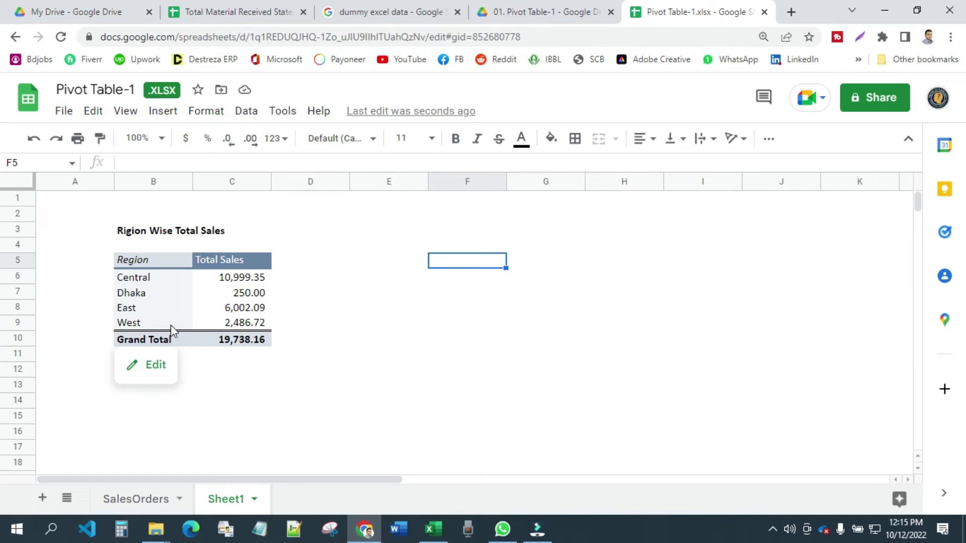
Step: Open the Region pivot's data range chooser and check where the SalesOrders data ends
left_click(152, 365)
scroll(733, 339, "up", 2)
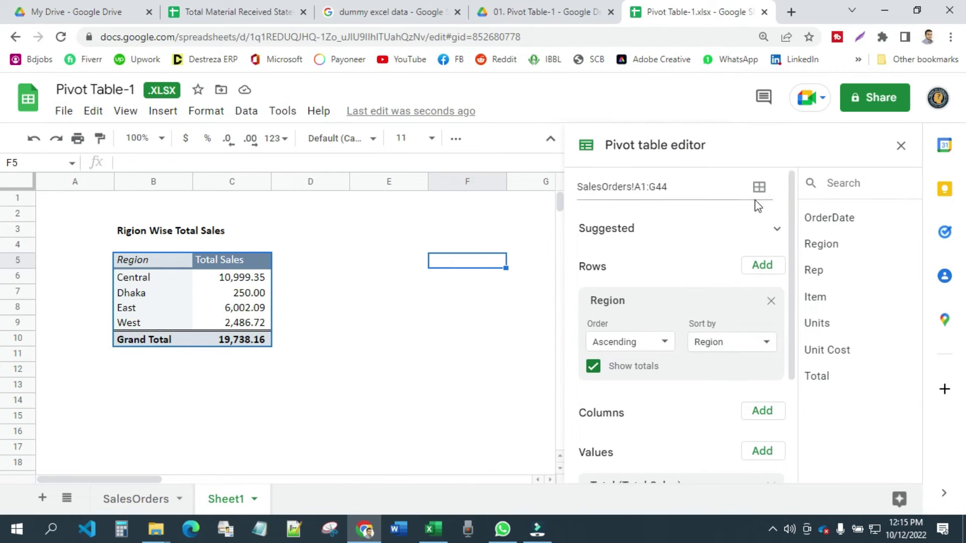
left_click(760, 188)
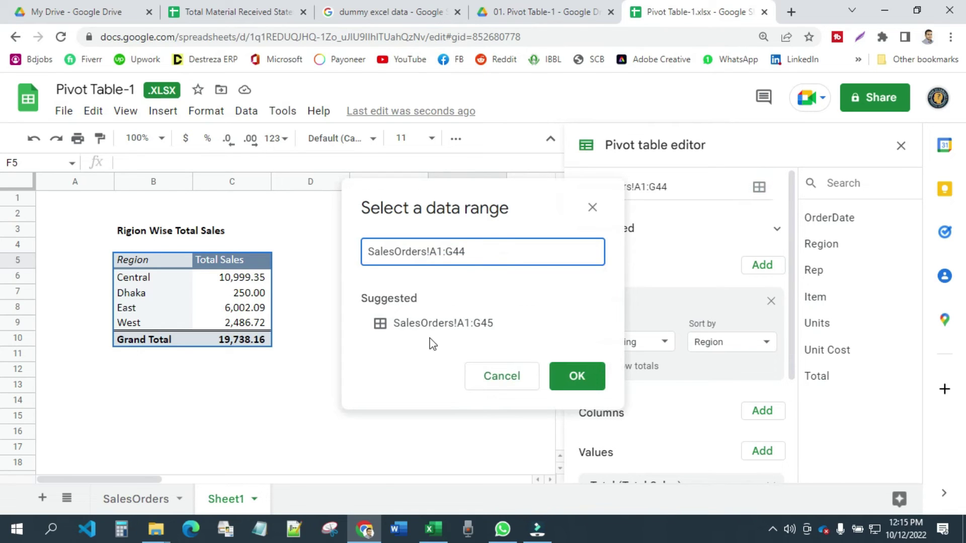
left_click(473, 253)
left_click_drag(473, 253, 453, 252)
left_click(117, 499)
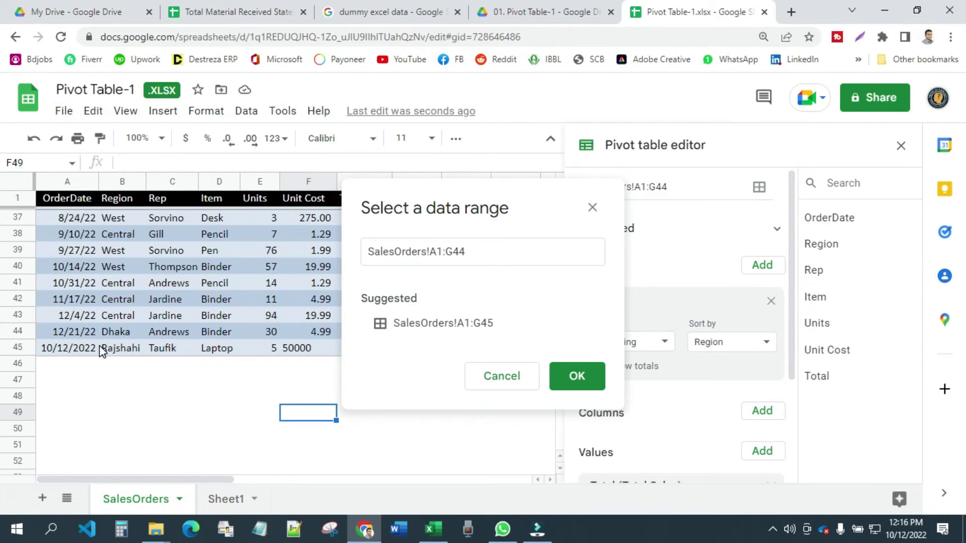
Step: Change the pivot's source range to SalesOrders!A1:G1000 and confirm it
left_click(482, 253)
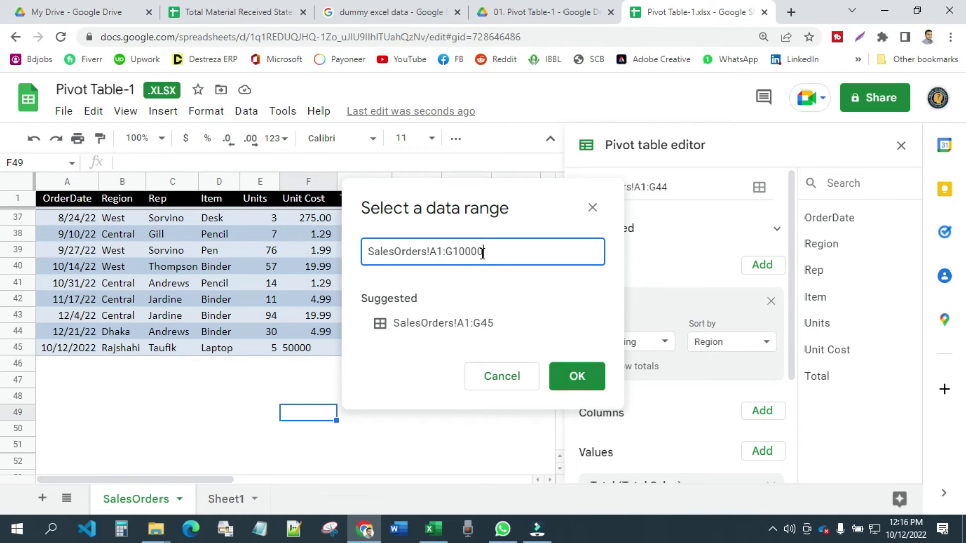
left_click_drag(483, 252, 459, 249)
left_click(524, 253)
left_click_drag(466, 208, 624, 192)
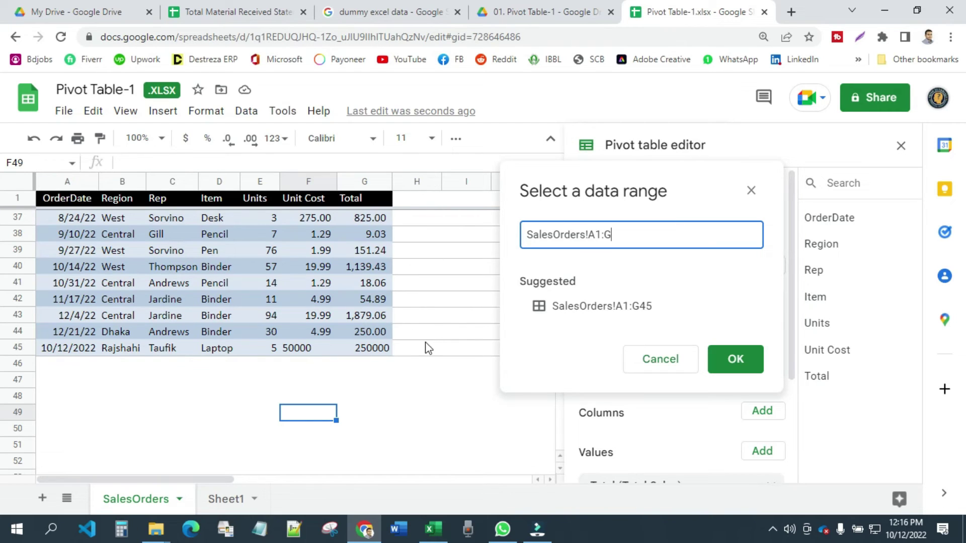
double_click(627, 230)
double_click(626, 230)
left_click(617, 231)
left_click(736, 359)
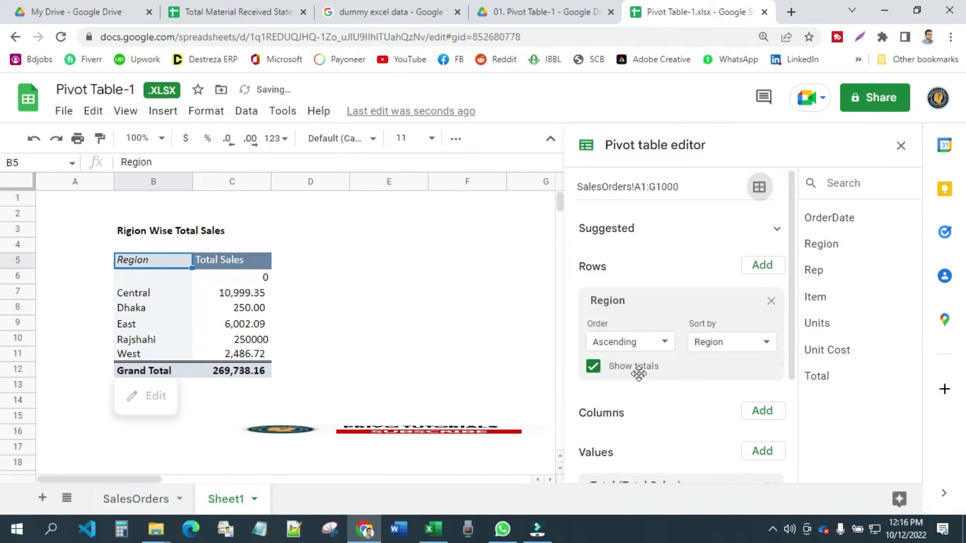
Step: Check the new Rajshahi 250000 row, then return to SalesOrders at the last date in A45
left_click(310, 370)
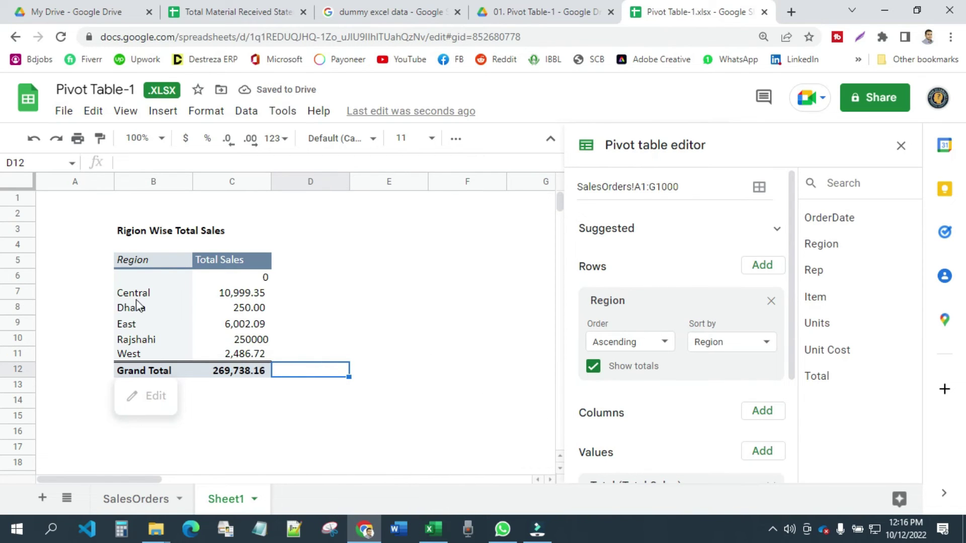
left_click(139, 339)
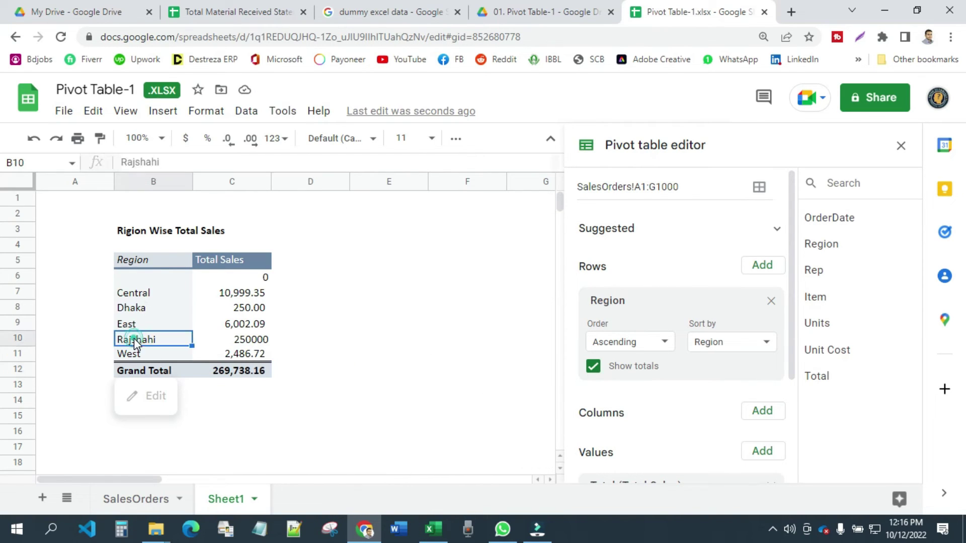
left_click(252, 345)
left_click(324, 326)
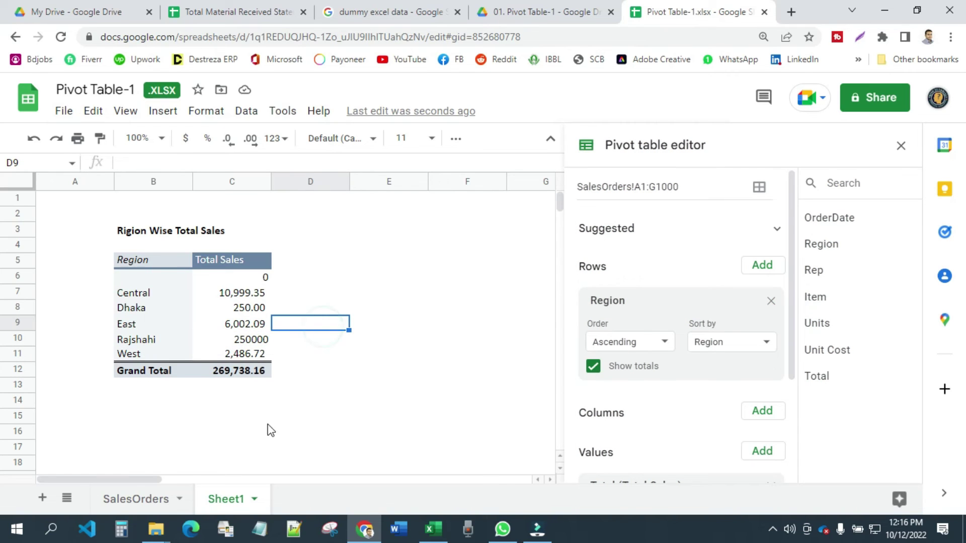
left_click(135, 498)
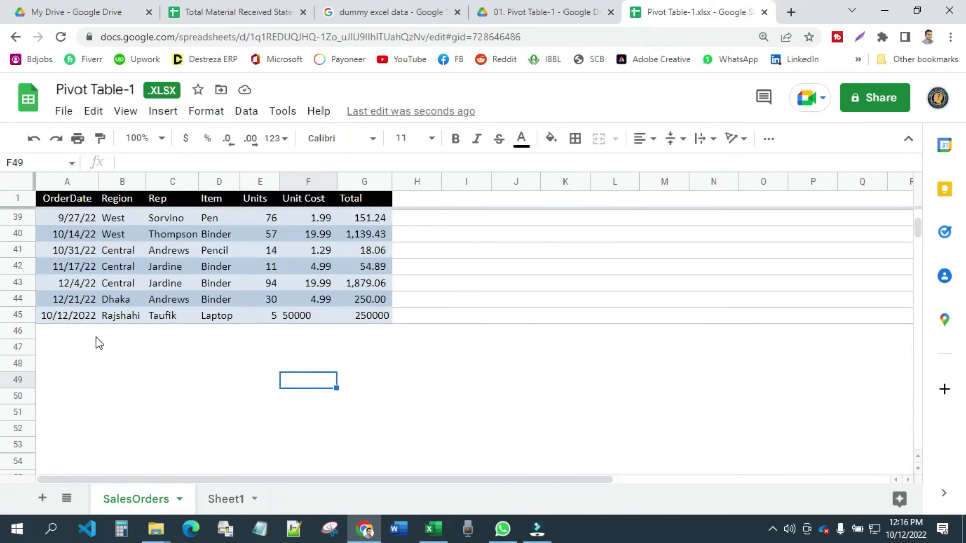
left_click(79, 330)
left_click(81, 316)
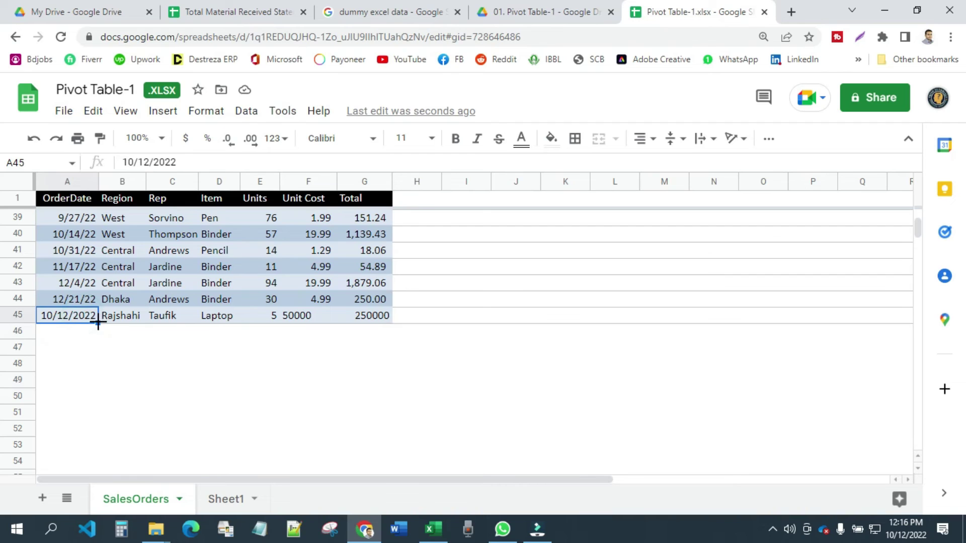
Step: Fill 10/13/2022 into A46, then enter Rangpur and the rep's name in row 46
left_click_drag(98, 324, 98, 333)
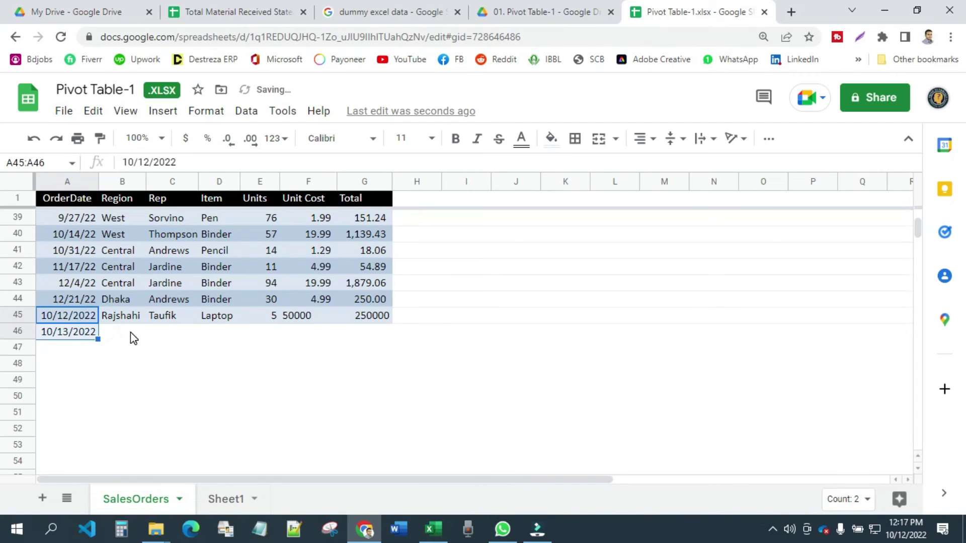
left_click(131, 332)
type("Rang")
key("Tab")
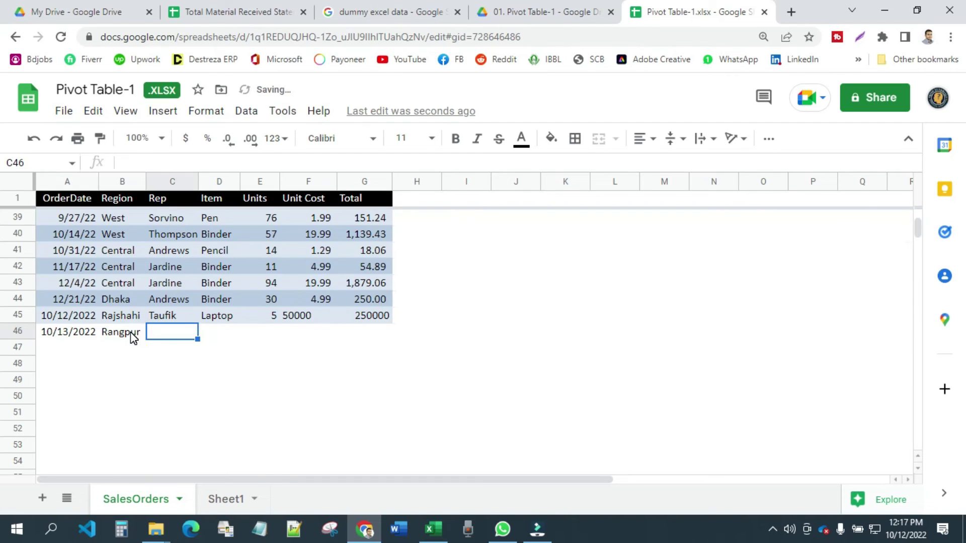
type("Mahbub")
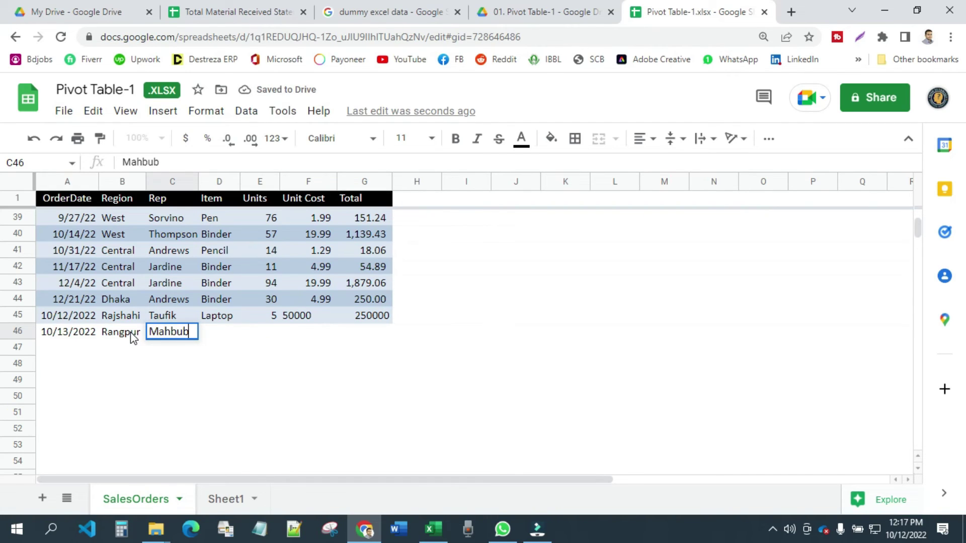
key("Tab")
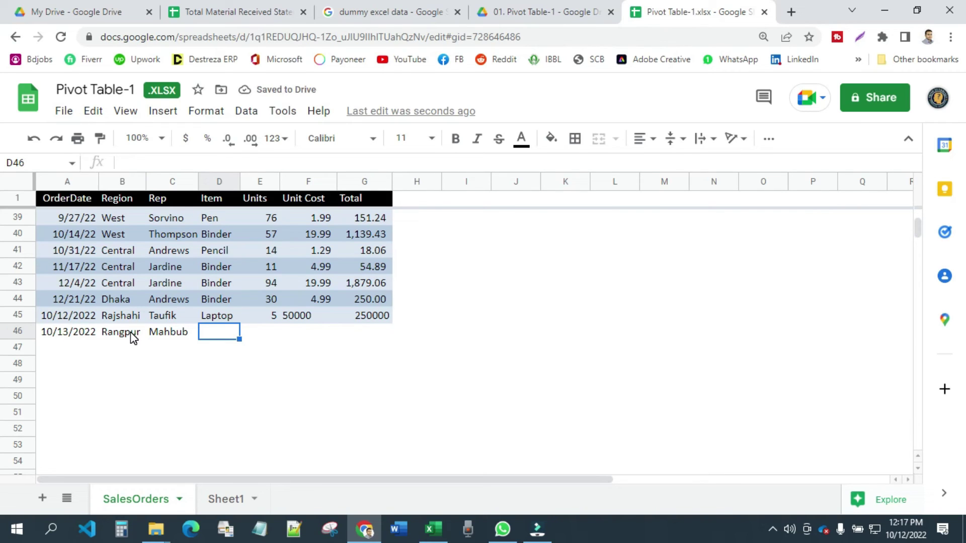
Step: Complete row 46 with Battery, 15 units, 10000 unit cost and a 150000 total
type("Battery")
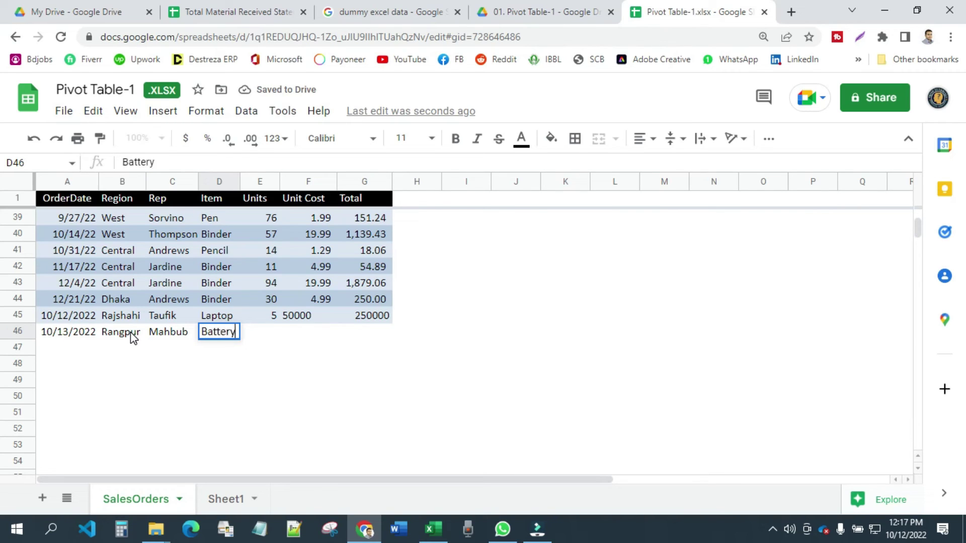
key("Tab")
type("15")
key("Tab")
type("10000")
key("Tab")
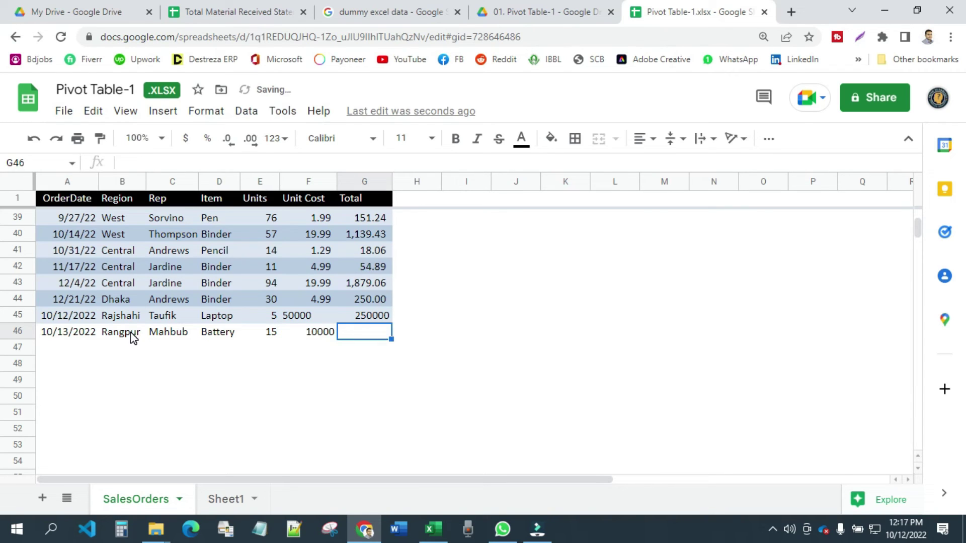
type("150000")
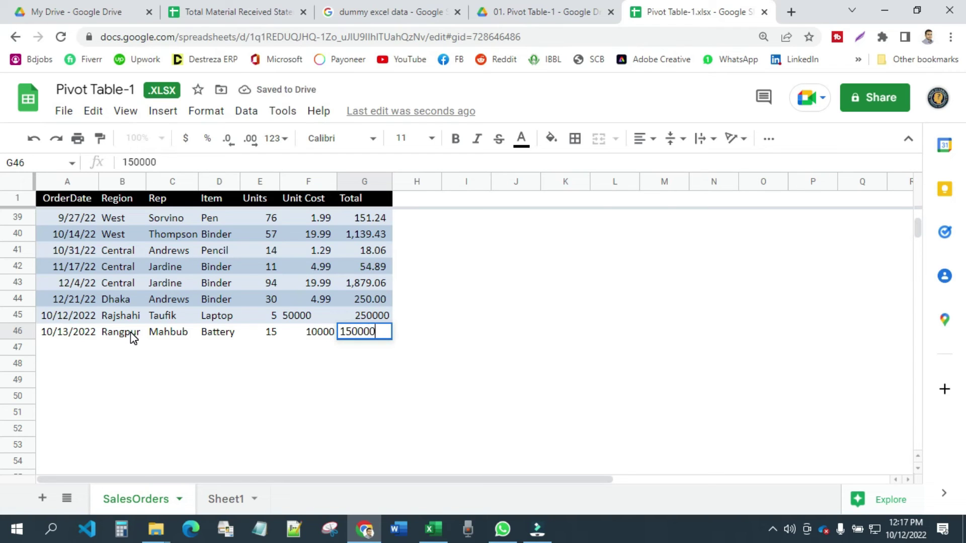
key("Return")
left_click(413, 414)
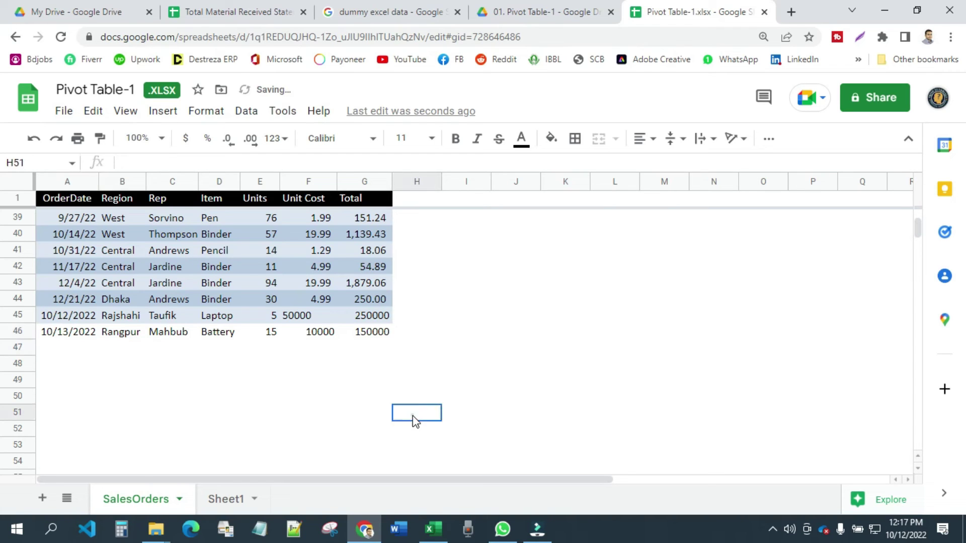
left_click(255, 347)
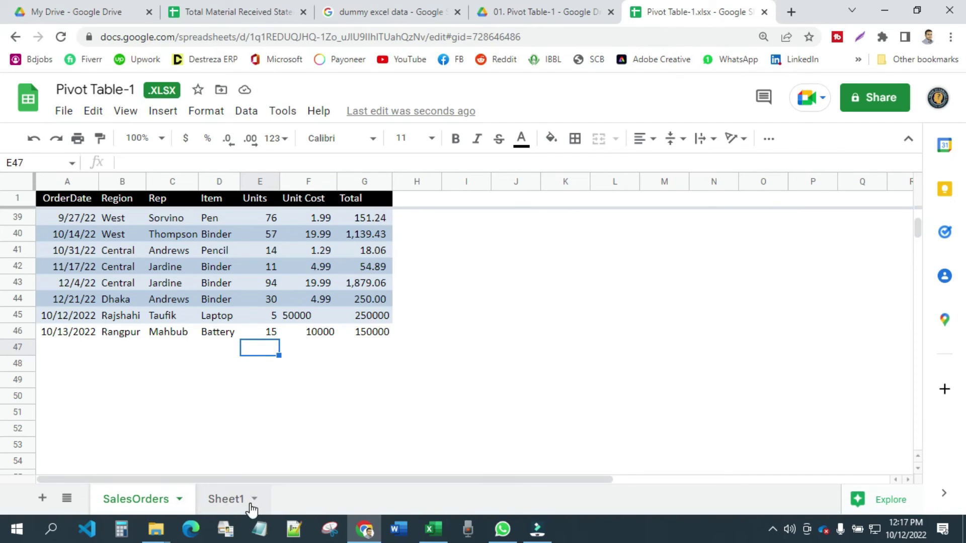
Step: Check Sheet1's Region pivot: Rangpur now shows 150000 and the grand total is 419,738.16
left_click(221, 498)
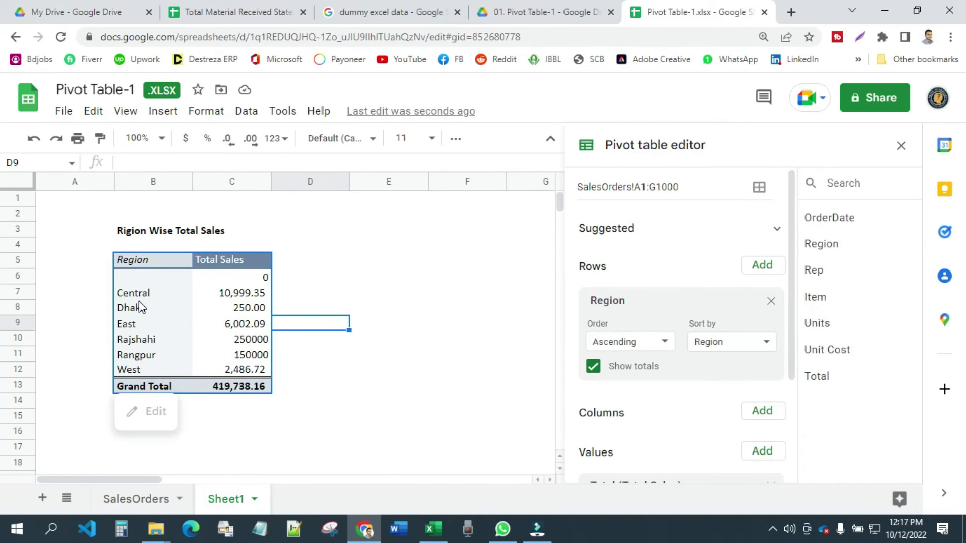
left_click(135, 357)
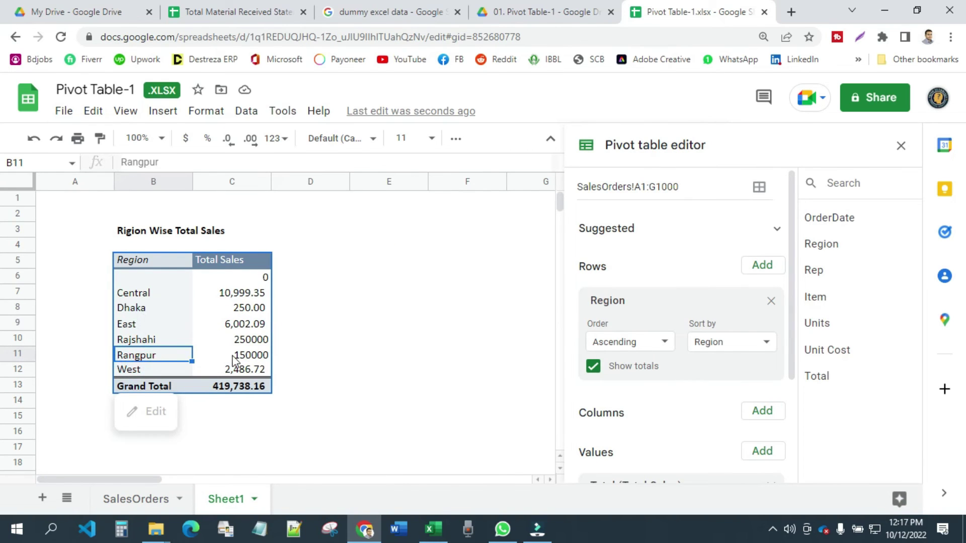
left_click(250, 355)
left_click(364, 390)
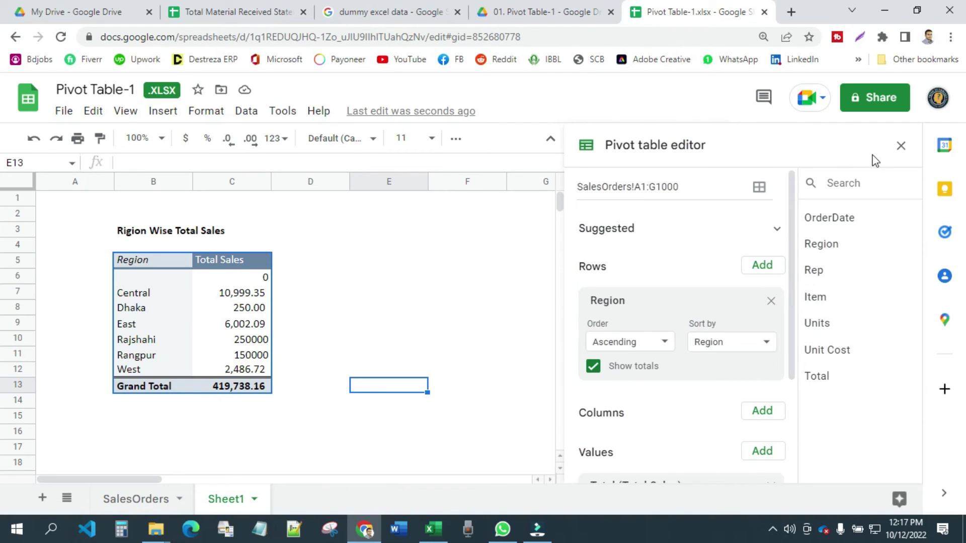
left_click(379, 311)
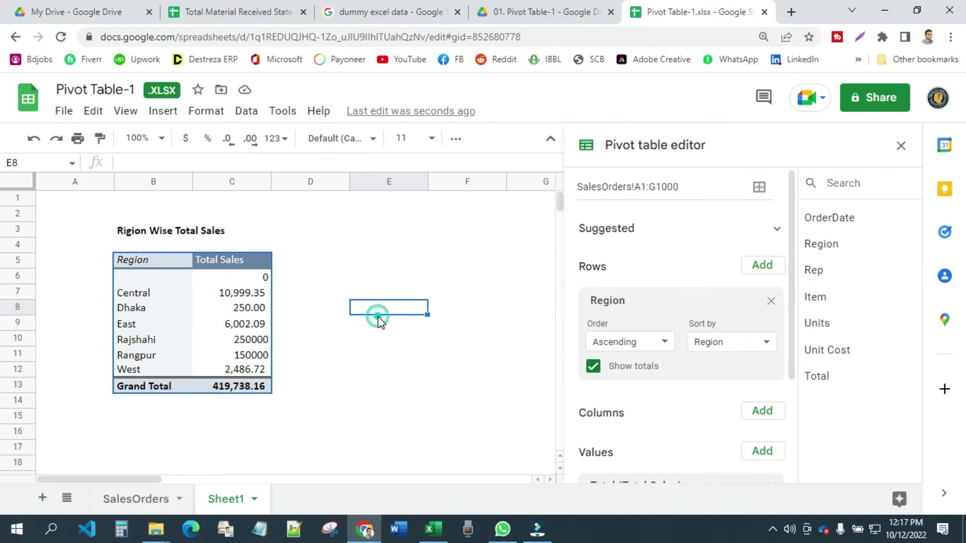
Step: Review the Representative Wise requirement on SalesOrders and select the header rows A1:G3
left_click(135, 498)
scroll(453, 370, "up", 10)
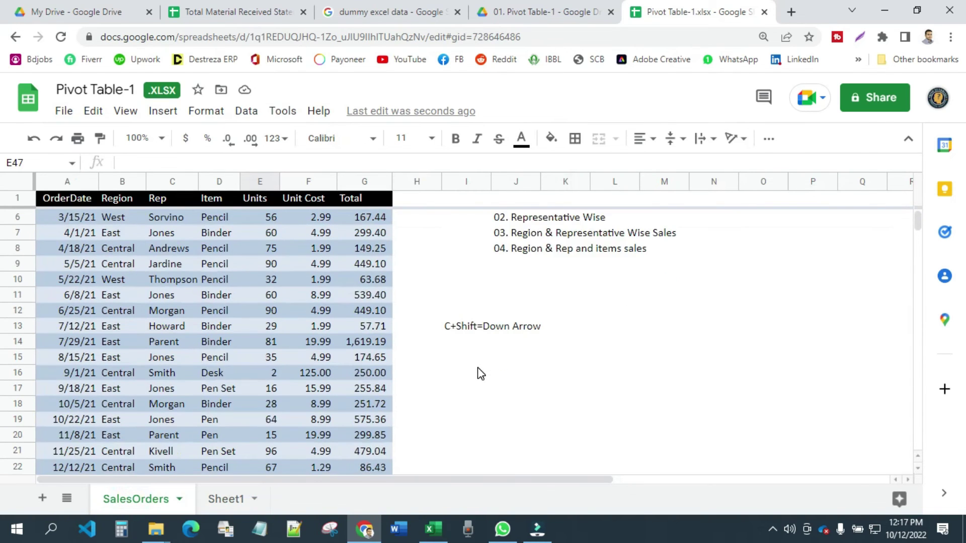
scroll(481, 373, "up", 2)
left_click(569, 264)
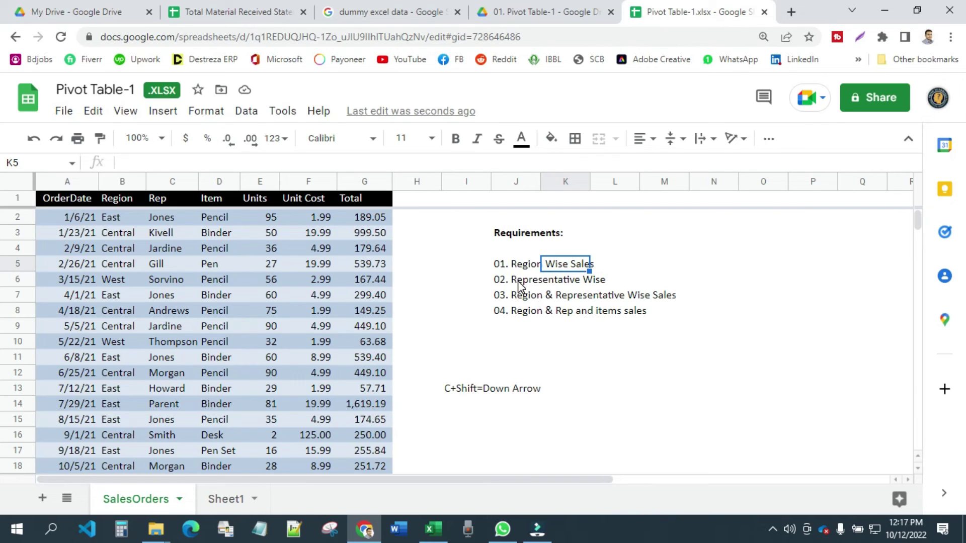
left_click_drag(530, 281, 621, 280)
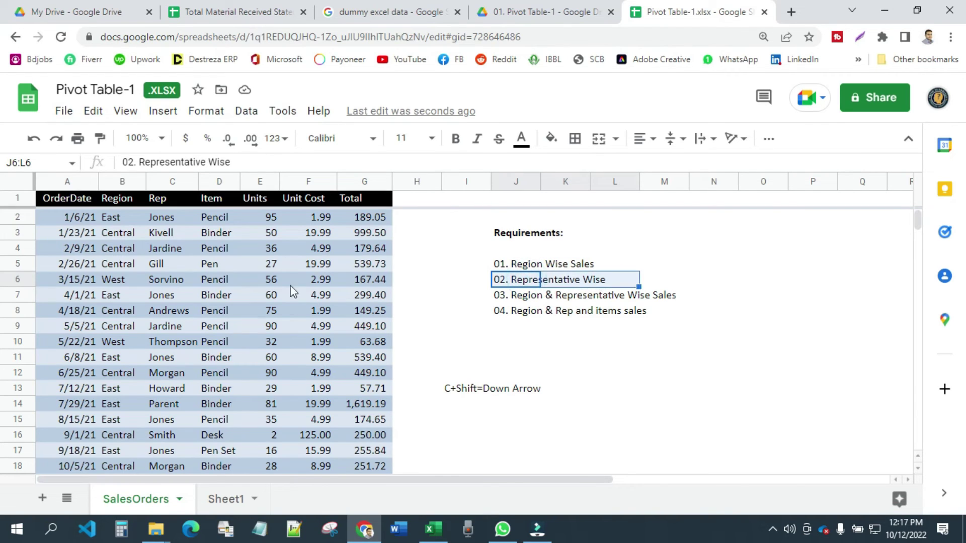
left_click(224, 499)
left_click(330, 336)
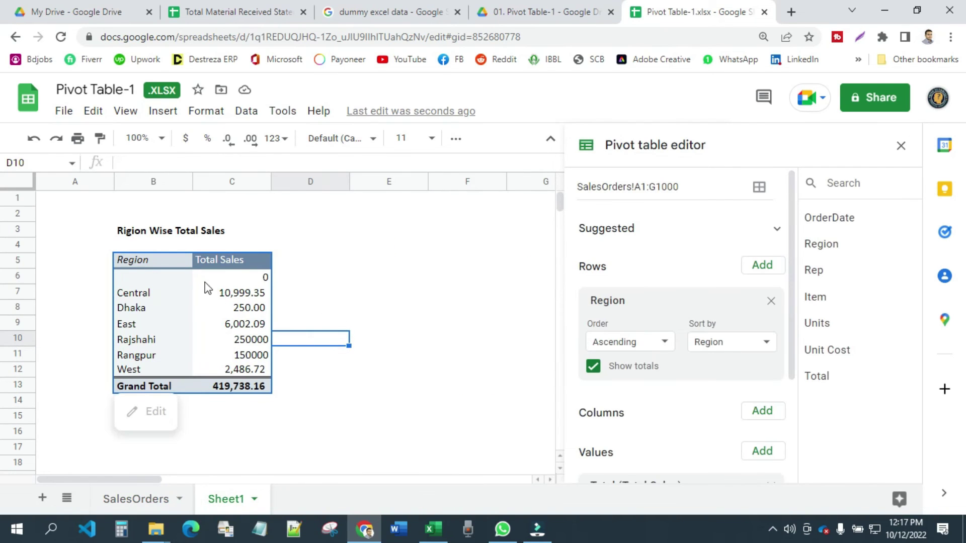
left_click(159, 505)
left_click_drag(71, 201, 374, 234)
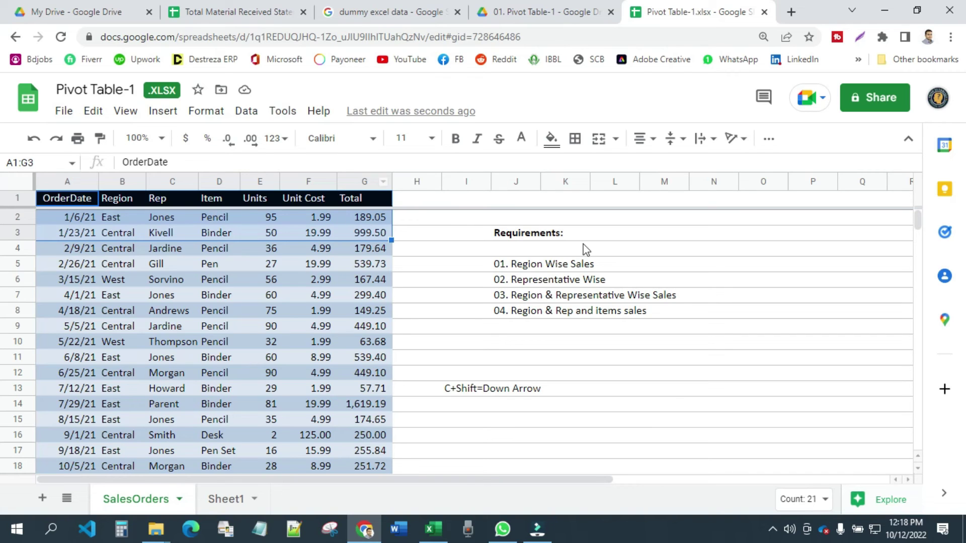
Step: Insert a new pivot table from the SalesOrders data, placed on existing Sheet1 at cell F5
left_click(169, 113)
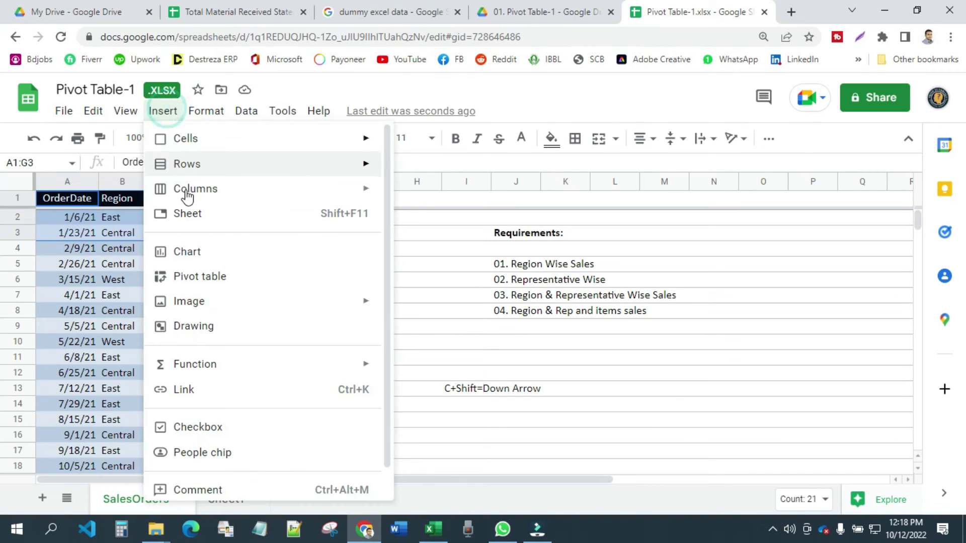
left_click(210, 282)
left_click(452, 246)
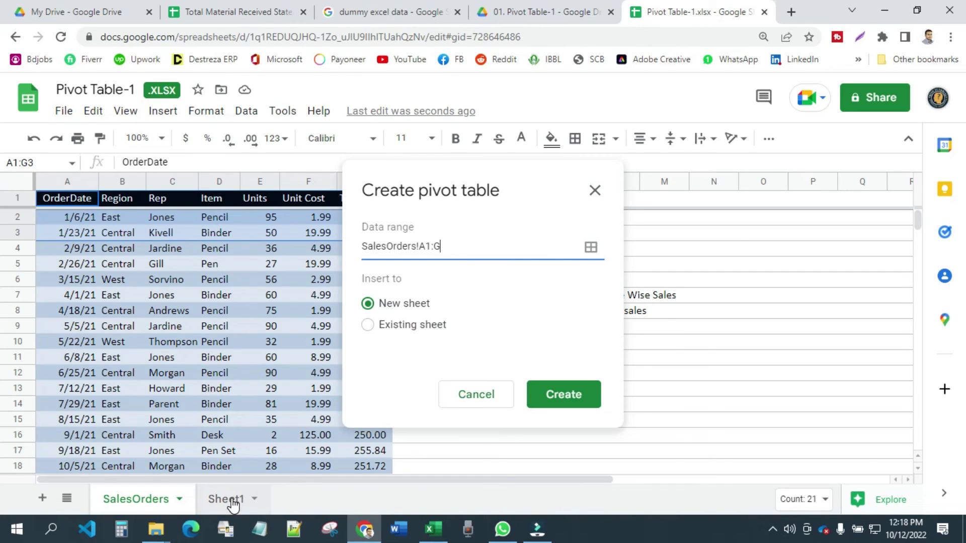
left_click(370, 324)
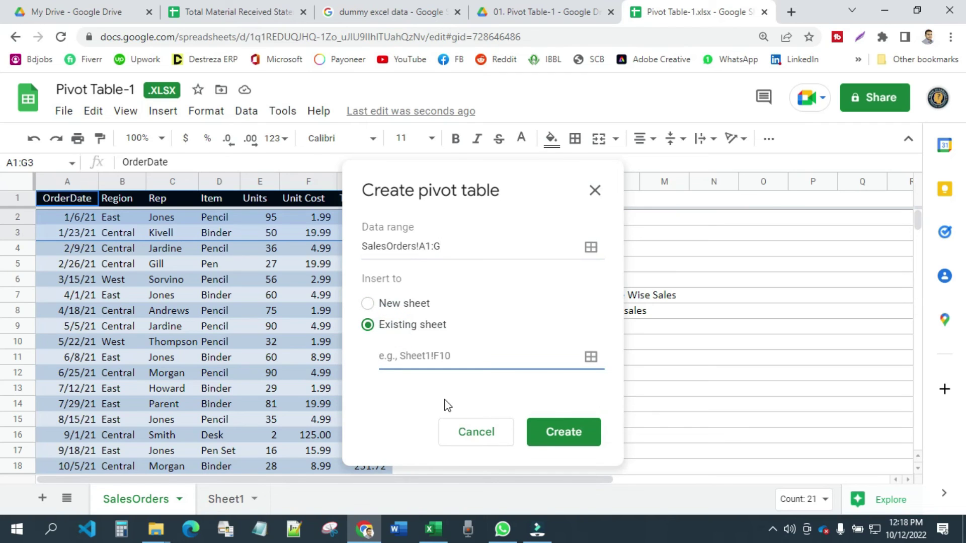
left_click(591, 357)
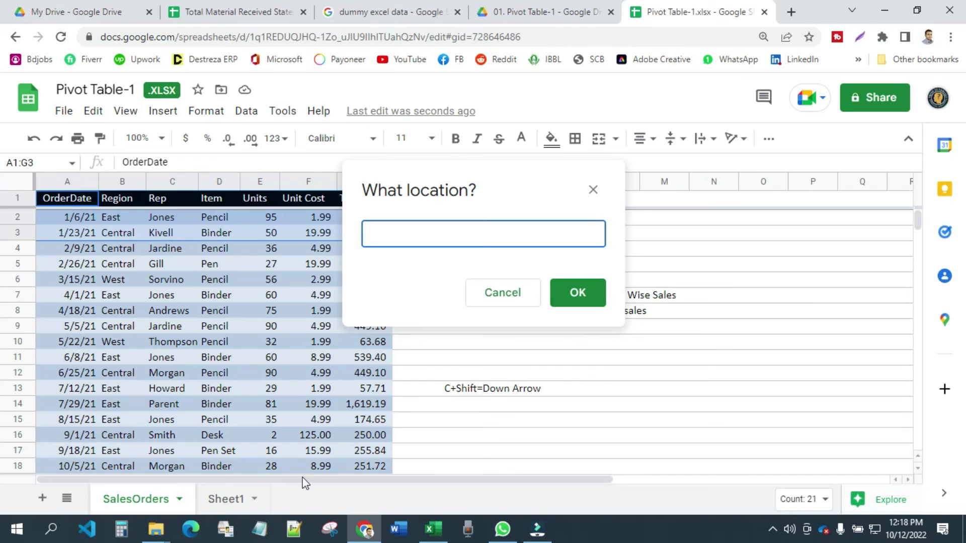
left_click(227, 498)
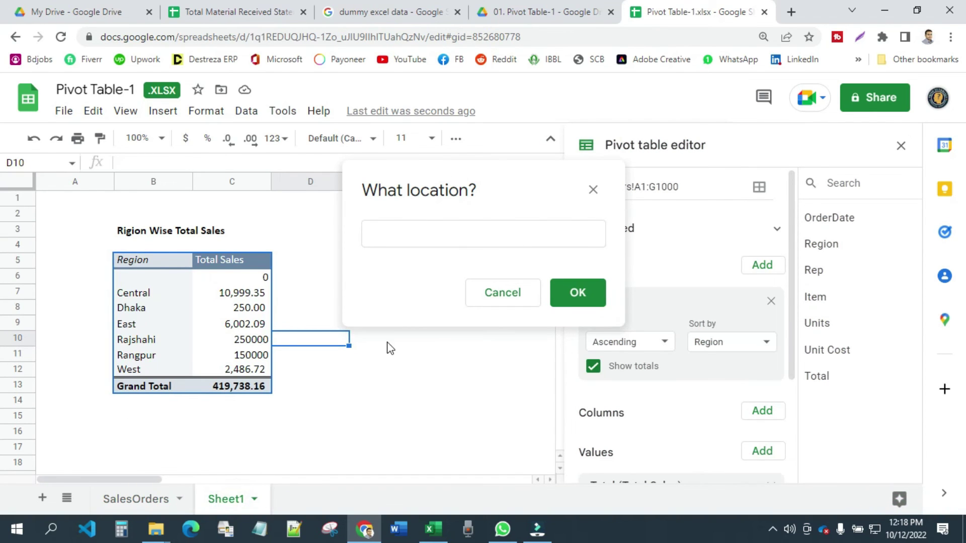
left_click_drag(153, 479, 201, 480)
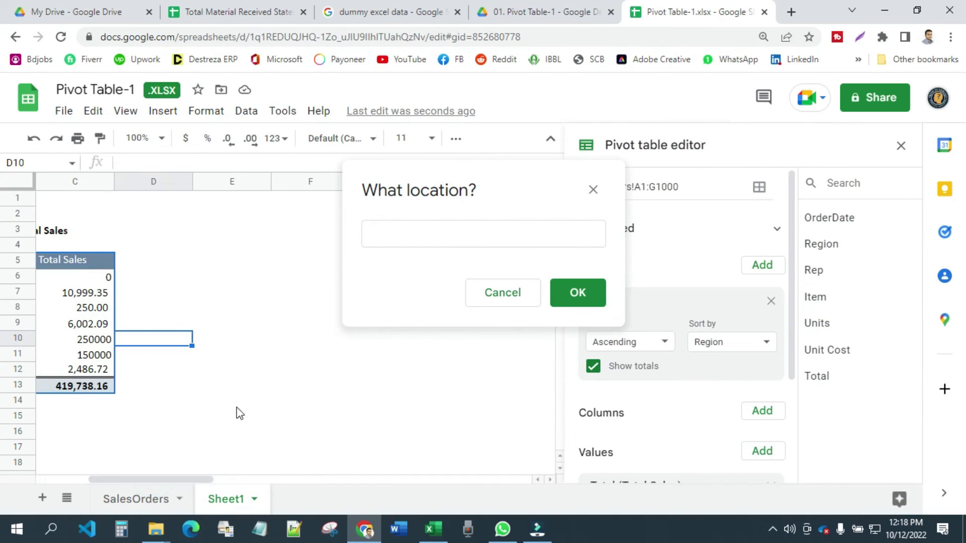
left_click(286, 258)
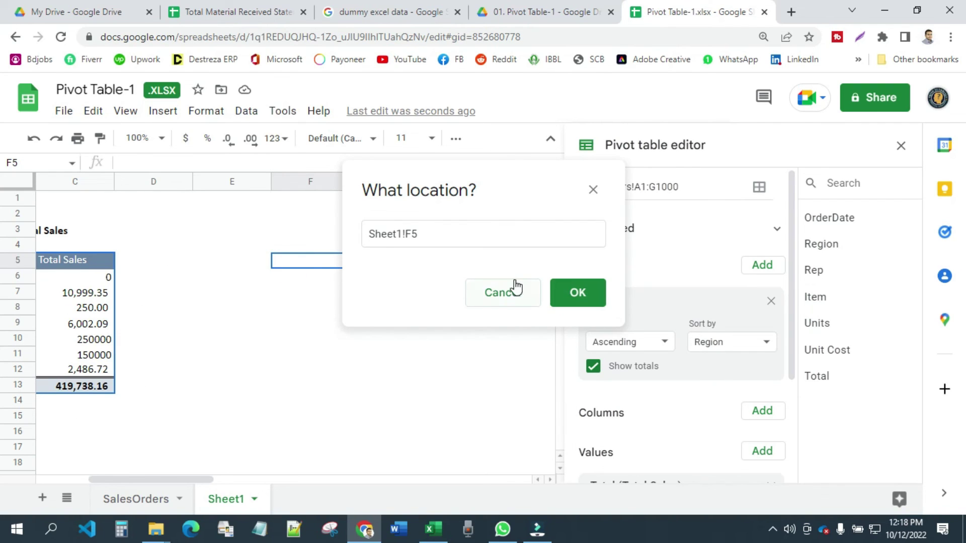
left_click(579, 292)
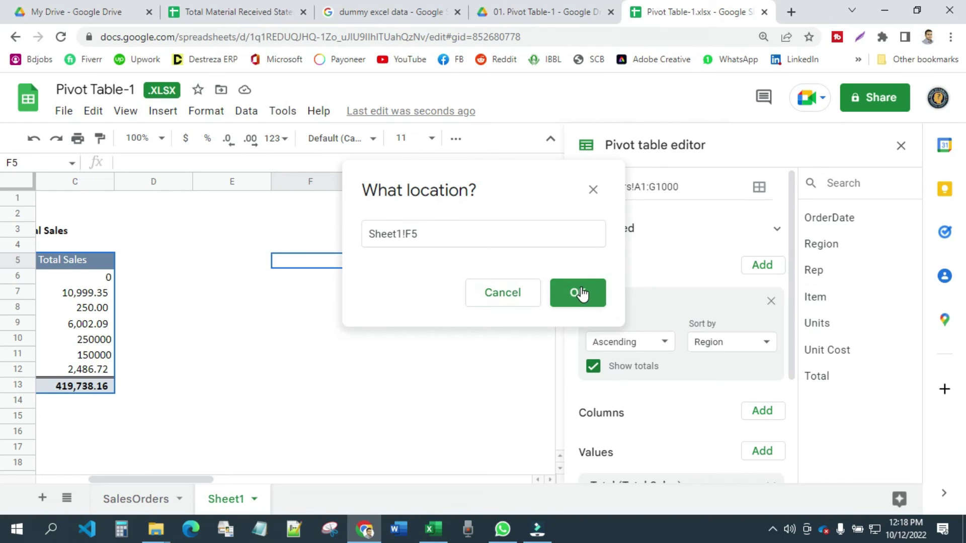
left_click(578, 415)
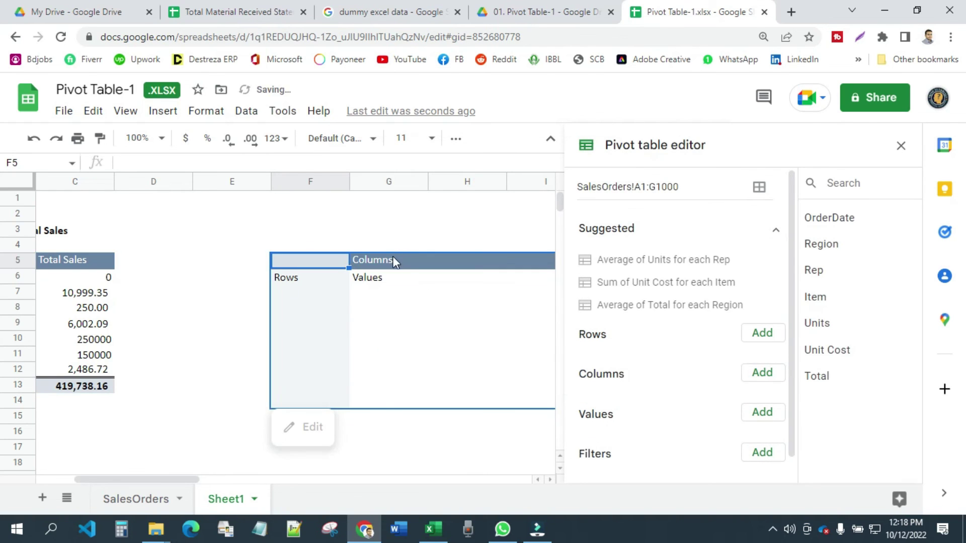
Step: Add Rep as the rows of the new pivot table and review the listed reps
left_click(386, 225)
left_click_drag(167, 479, 219, 482)
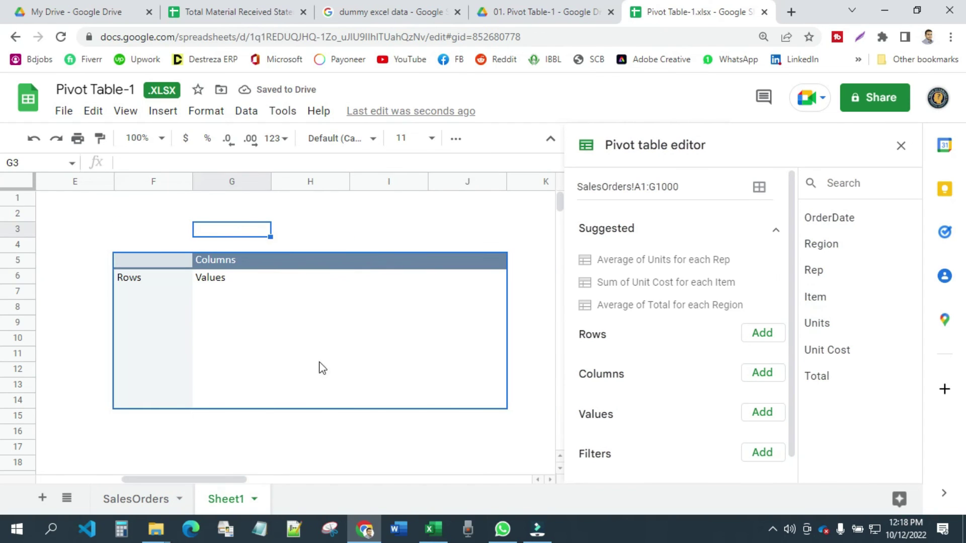
left_click(173, 260)
left_click(760, 332)
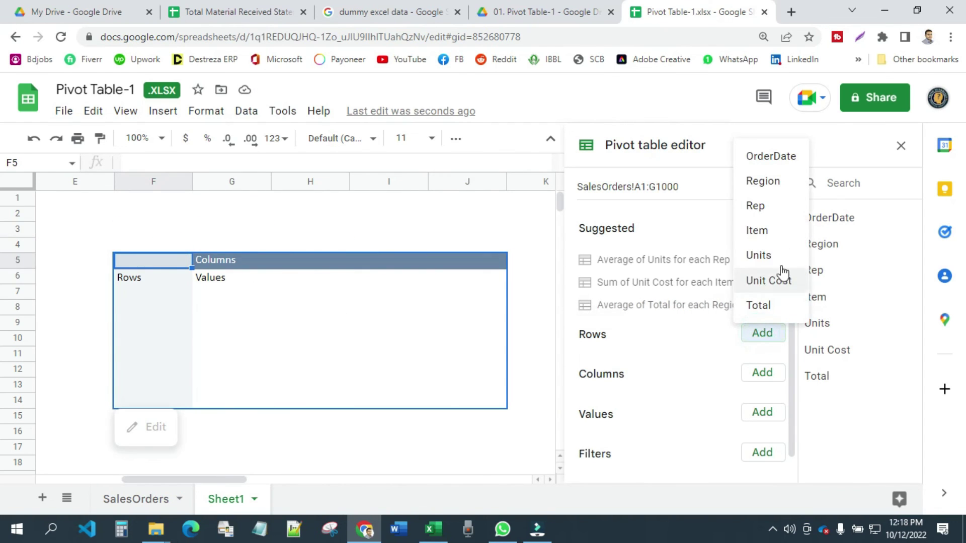
left_click(763, 217)
scroll(176, 355, "down", 3)
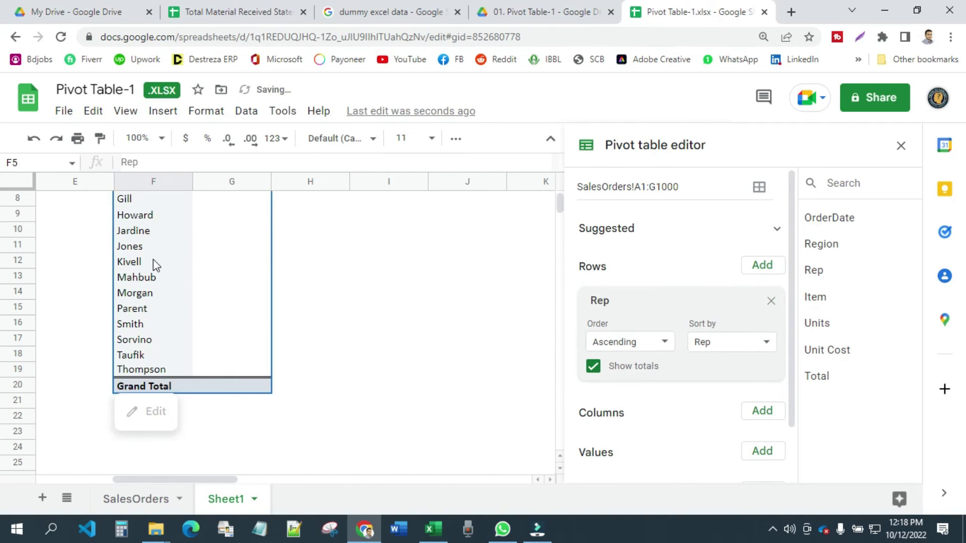
scroll(132, 391, "up", 3)
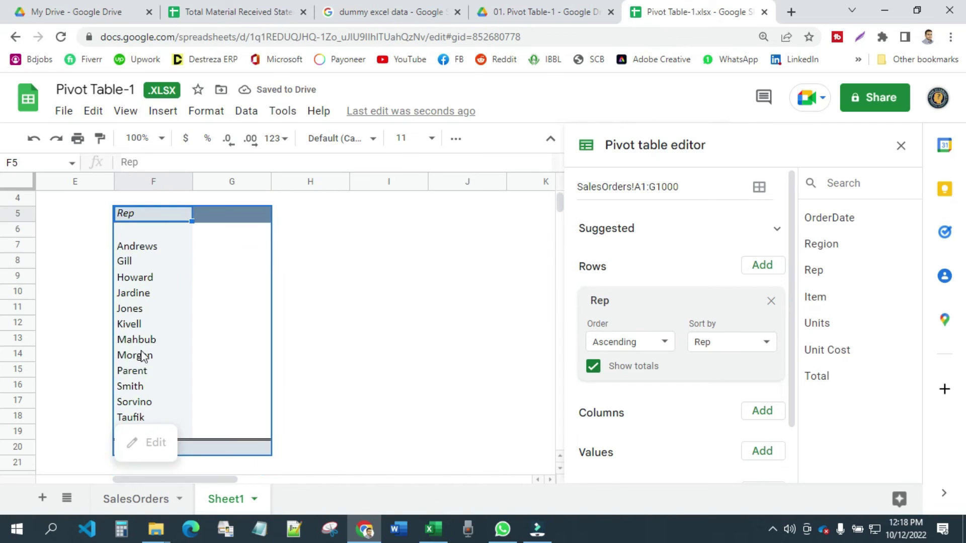
scroll(145, 384, "down", 3)
left_click(140, 357)
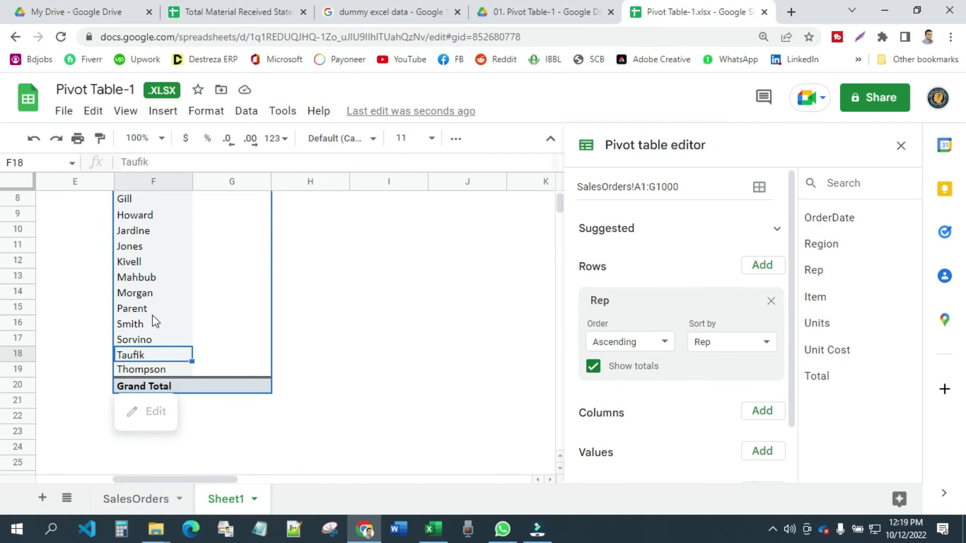
left_click_drag(136, 204, 138, 371)
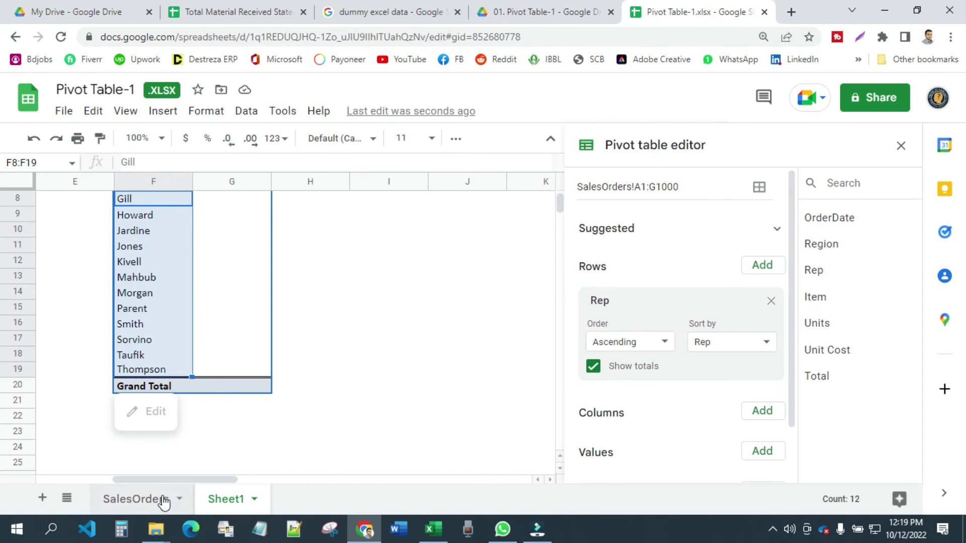
scroll(338, 388, "up", 2)
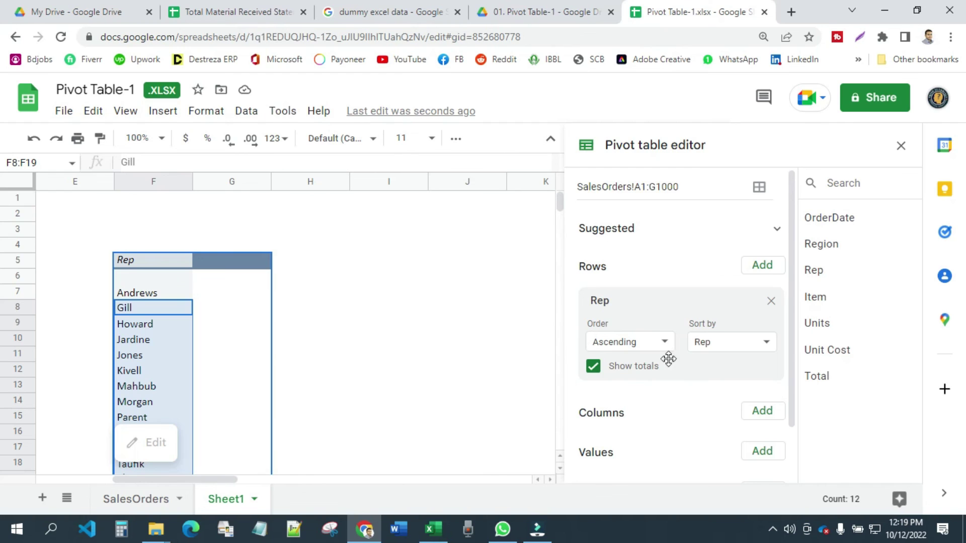
scroll(668, 356, "down", 2)
Step: Add SUM of Total as the pivot's values, giving a 419,738.16 grand total
left_click(761, 391)
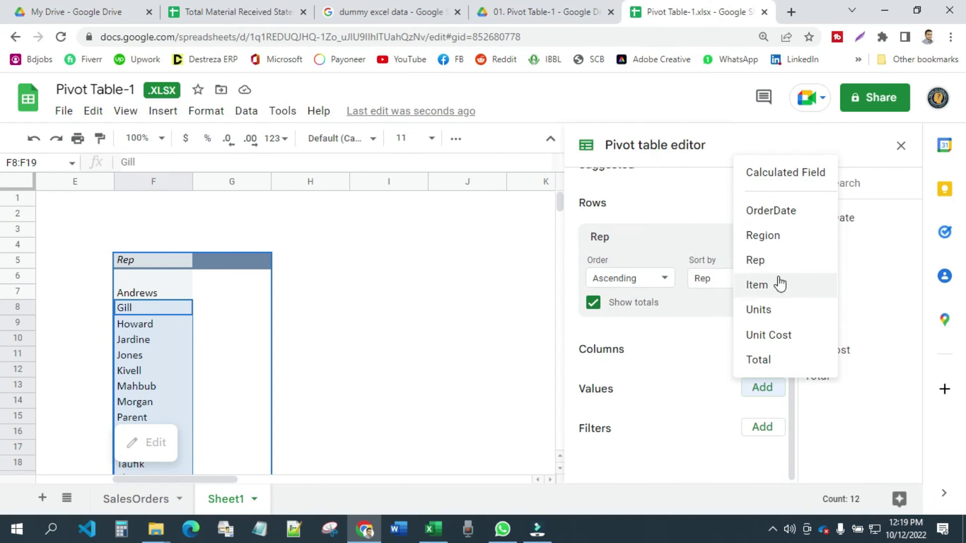
left_click(773, 359)
left_click(374, 323)
scroll(377, 332, "down", 3)
scroll(375, 332, "up", 3)
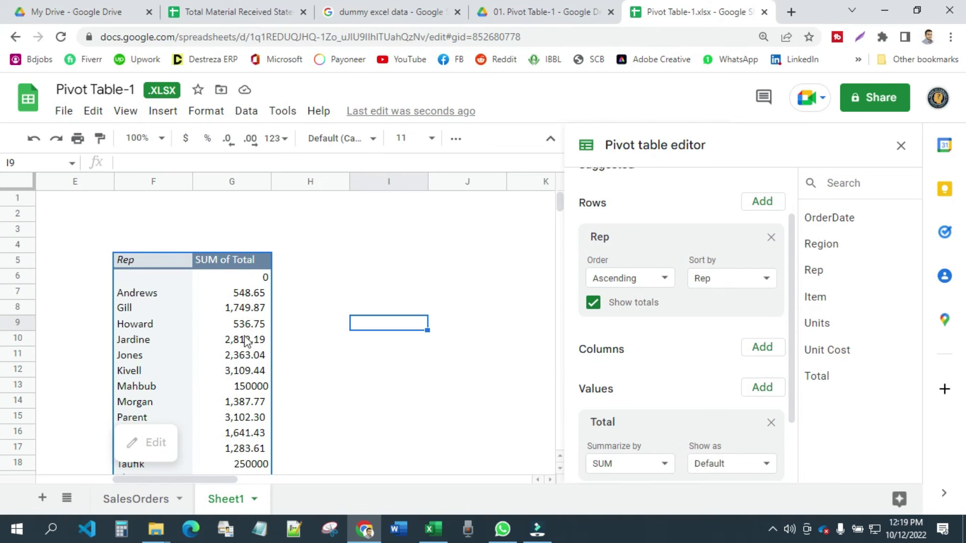
scroll(158, 390, "down", 3)
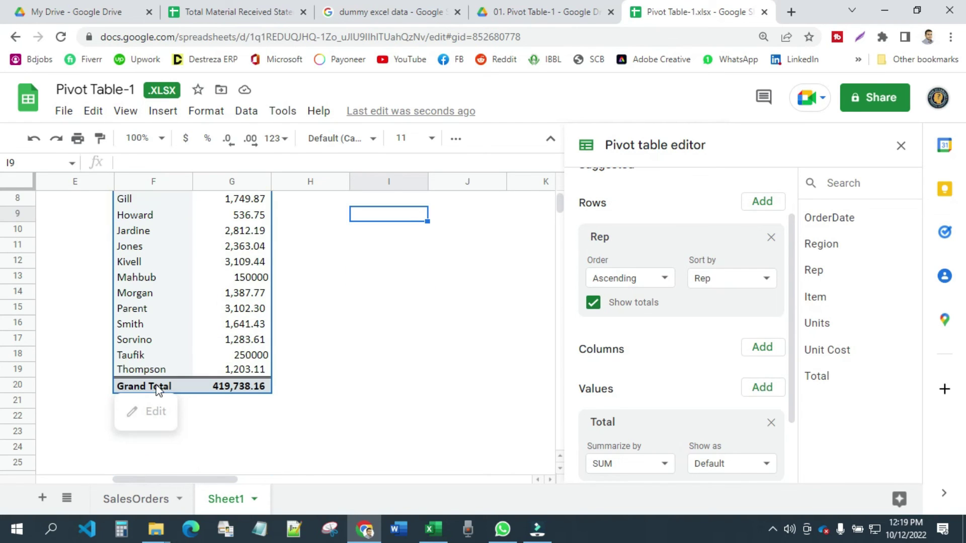
scroll(253, 355, "up", 3)
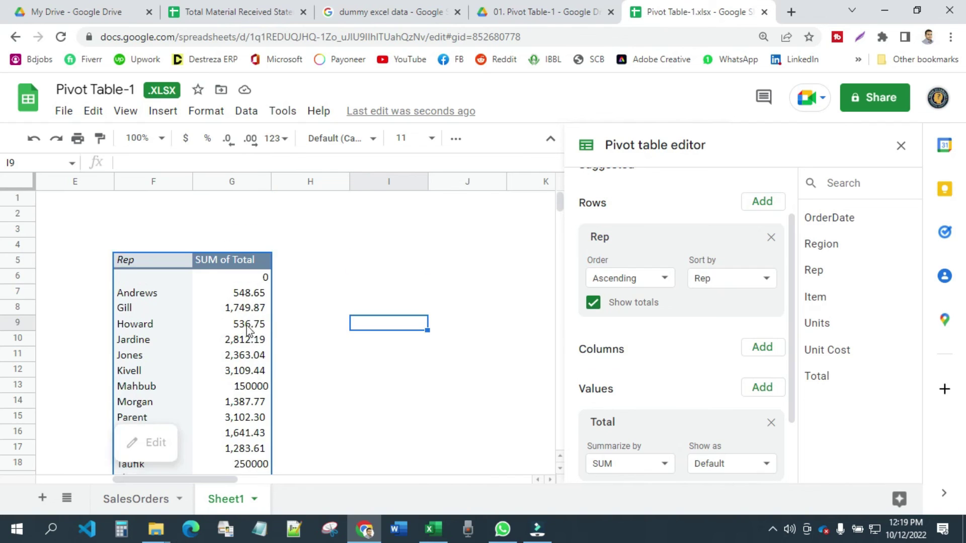
scroll(242, 355, "down", 3)
left_click(319, 348)
scroll(306, 335, "up", 3)
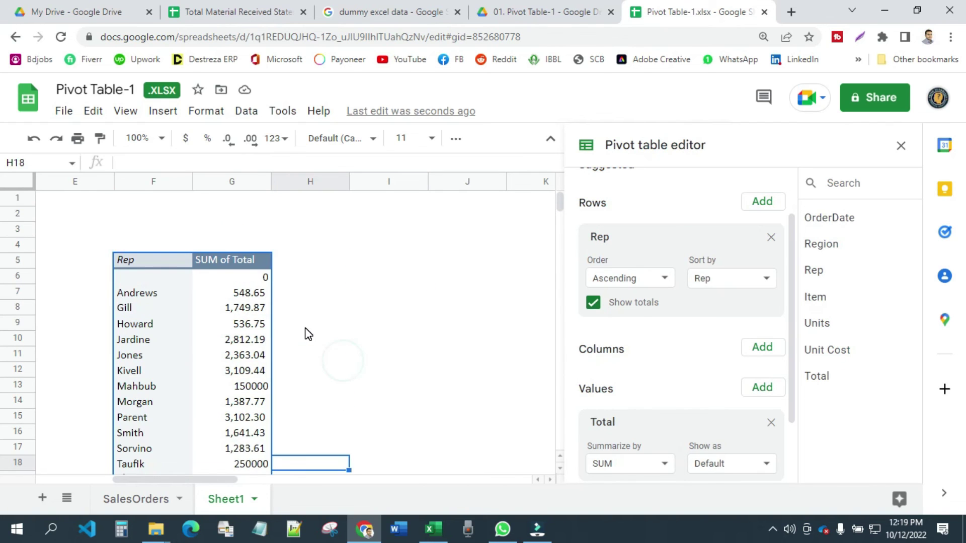
left_click(143, 230)
Step: Type the title 'Representative Wise Total Sales' into F3
type("Represen")
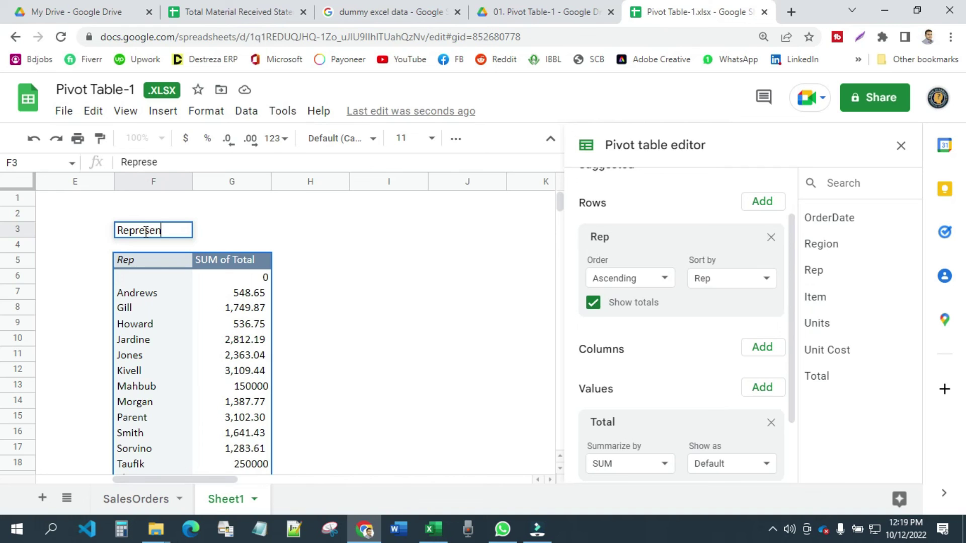
type("tative Wise")
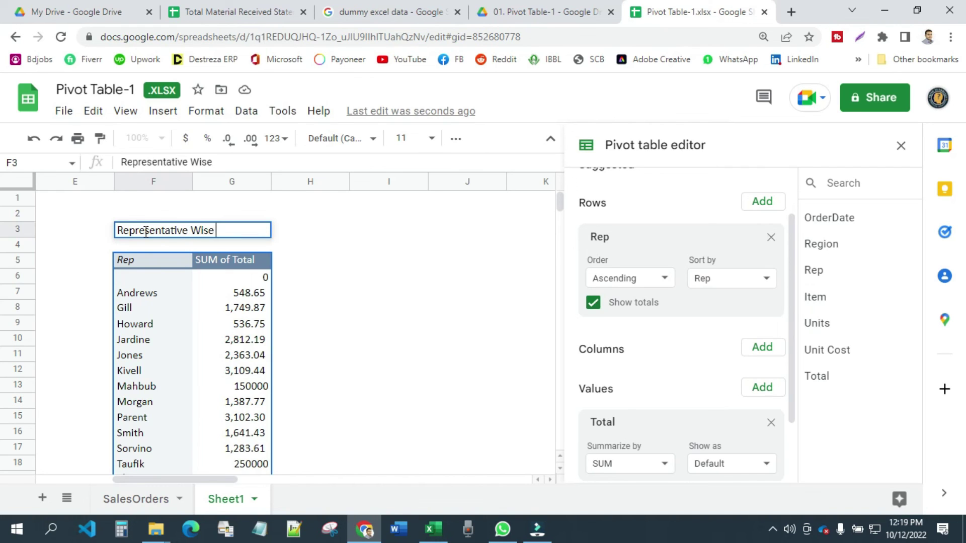
type(" Total Sales")
left_click(514, 327)
left_click(132, 231)
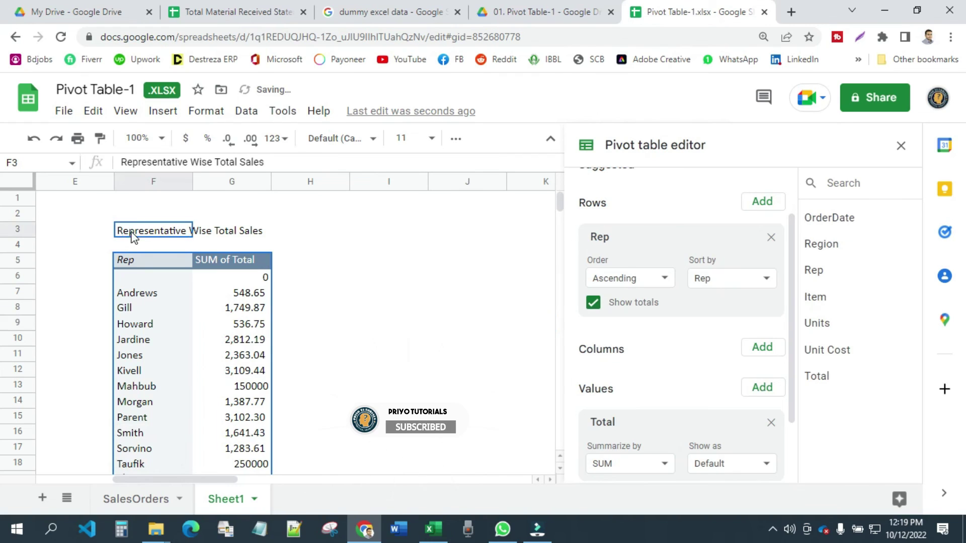
Step: Close the pivot table editor and make the F3 title bold
left_click(901, 146)
left_click(432, 307)
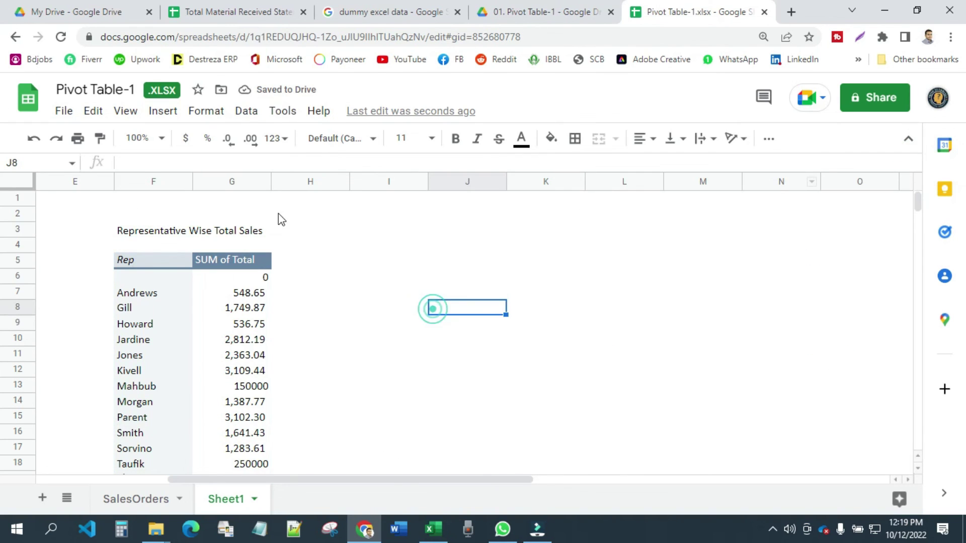
left_click(143, 234)
left_click(455, 139)
left_click(423, 297)
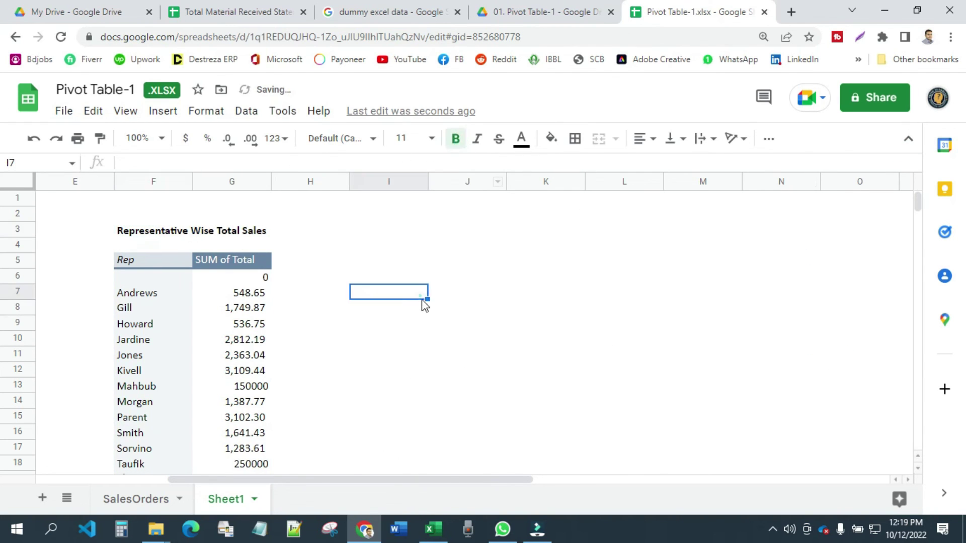
left_click_drag(454, 482, 345, 468)
scroll(481, 361, "down", 2)
scroll(453, 372, "up", 2)
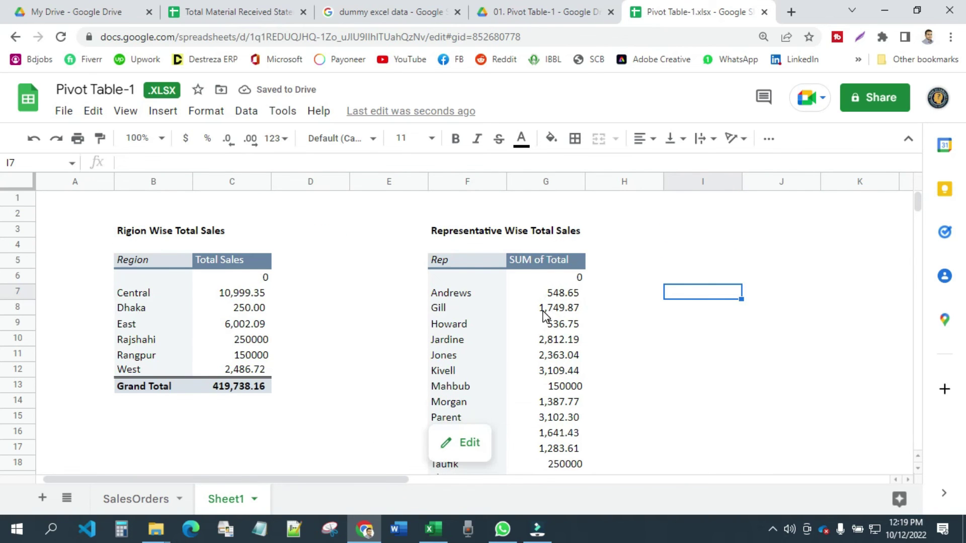
scroll(168, 480, "down", 2)
left_click(135, 499)
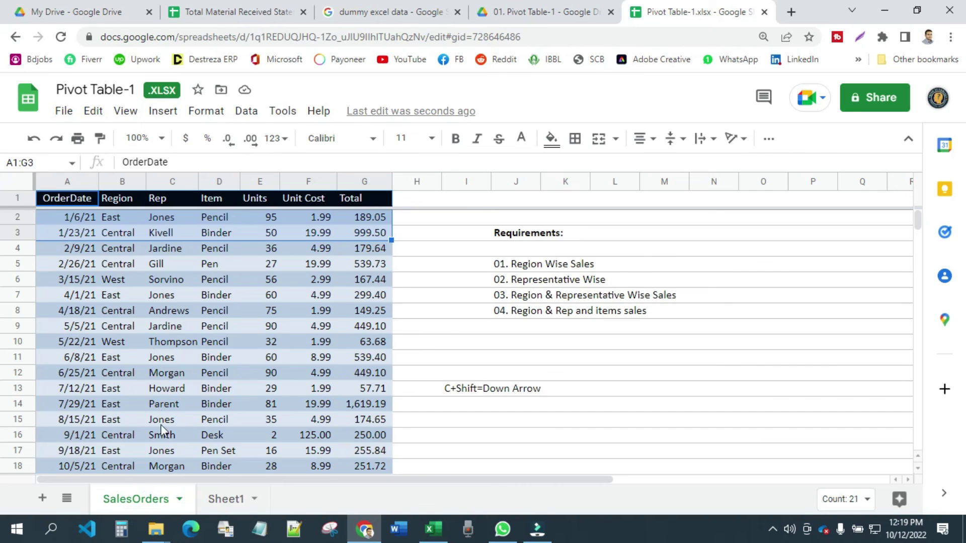
scroll(164, 431, "down", 2)
left_click(236, 499)
scroll(322, 388, "up", 2)
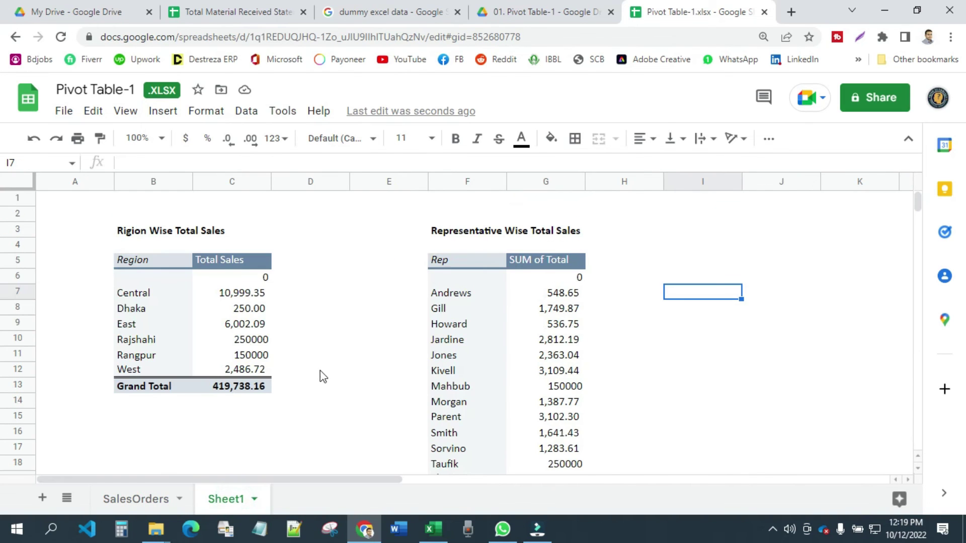
scroll(538, 327, "down", 3)
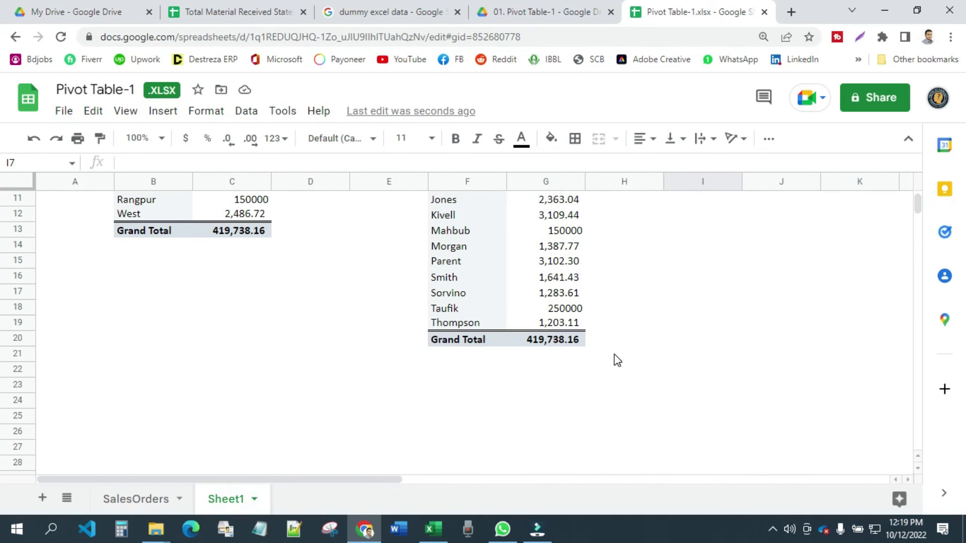
scroll(538, 340, "up", 3)
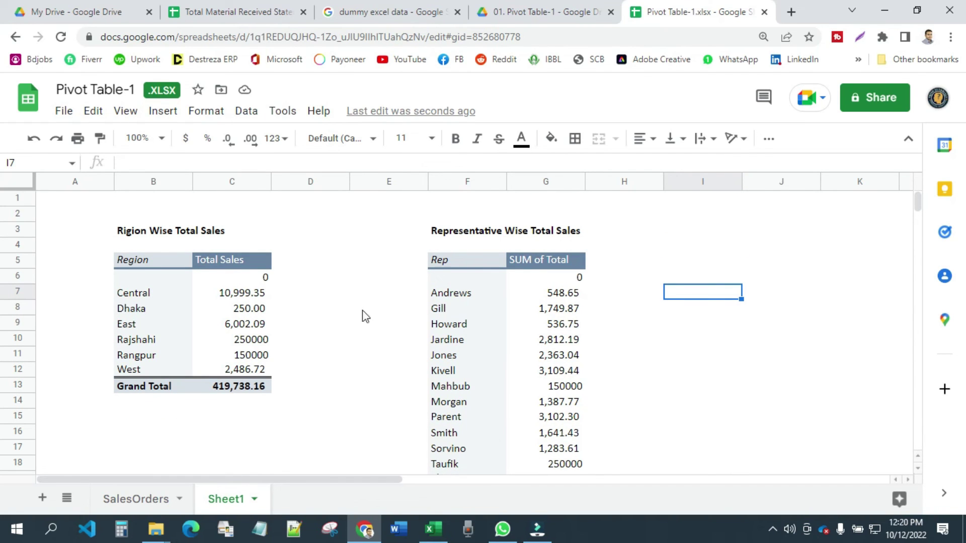
left_click(355, 277)
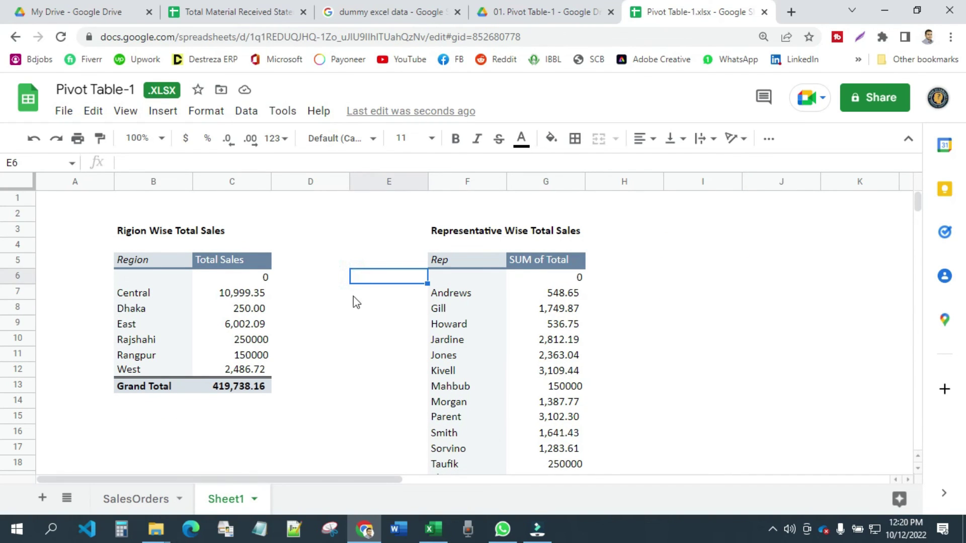
left_click(357, 324)
left_click_drag(319, 258, 402, 394)
left_click(658, 251)
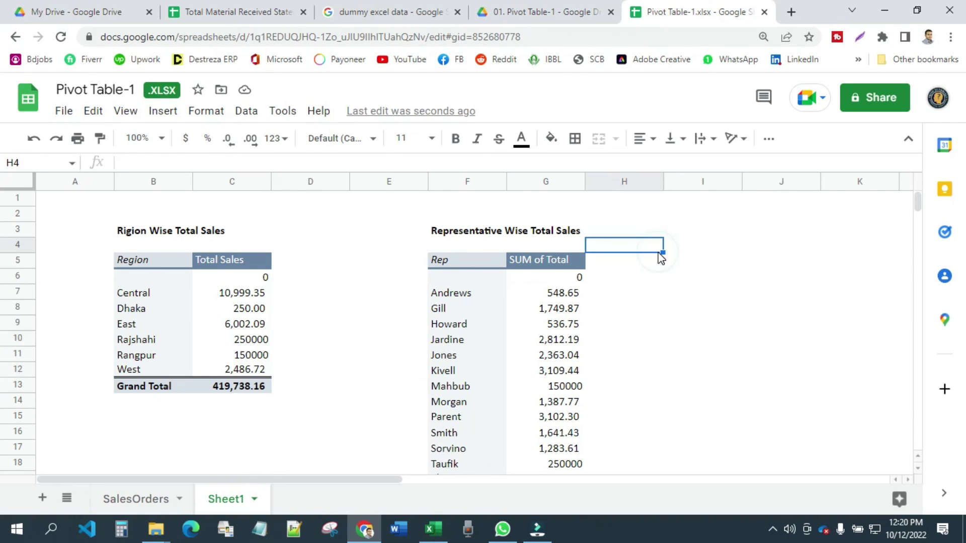
left_click_drag(303, 267, 375, 402)
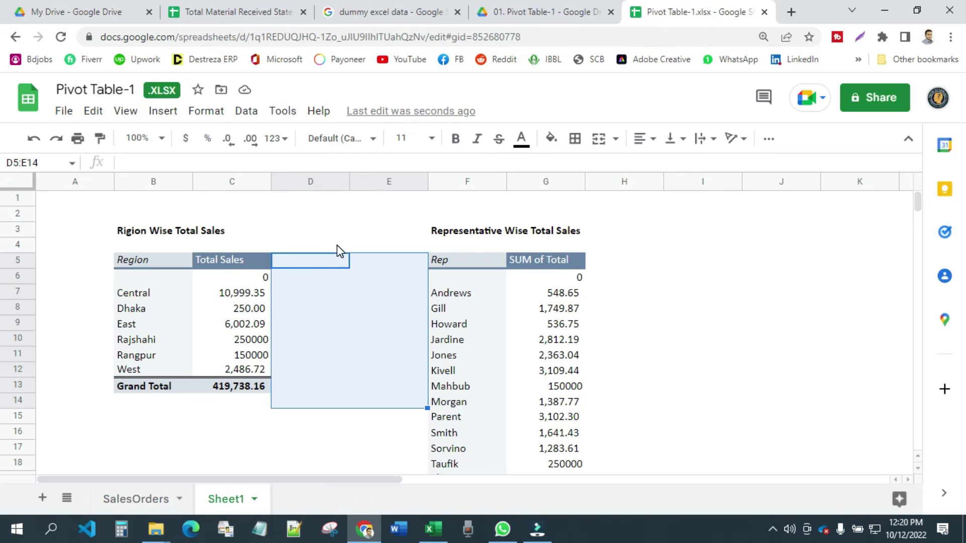
left_click(332, 231)
left_click_drag(319, 261, 390, 410)
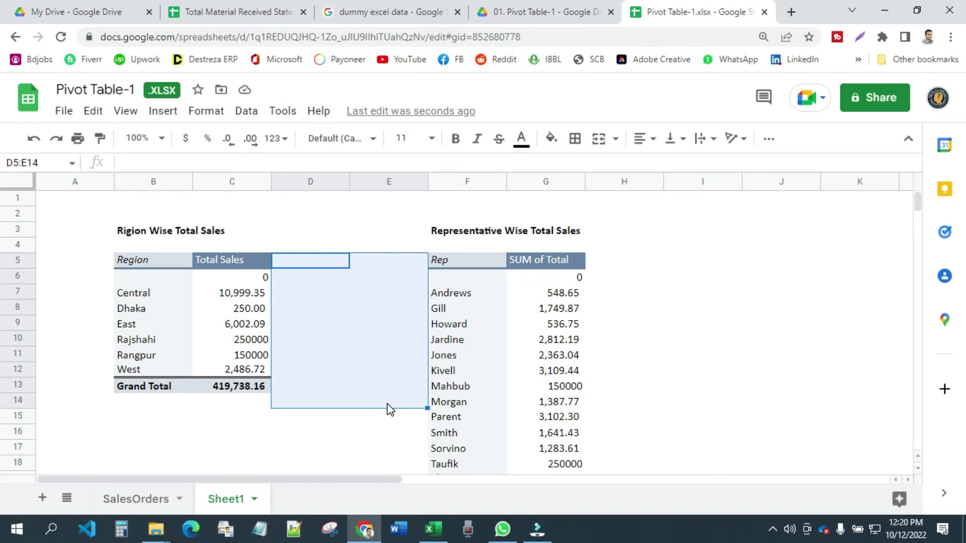